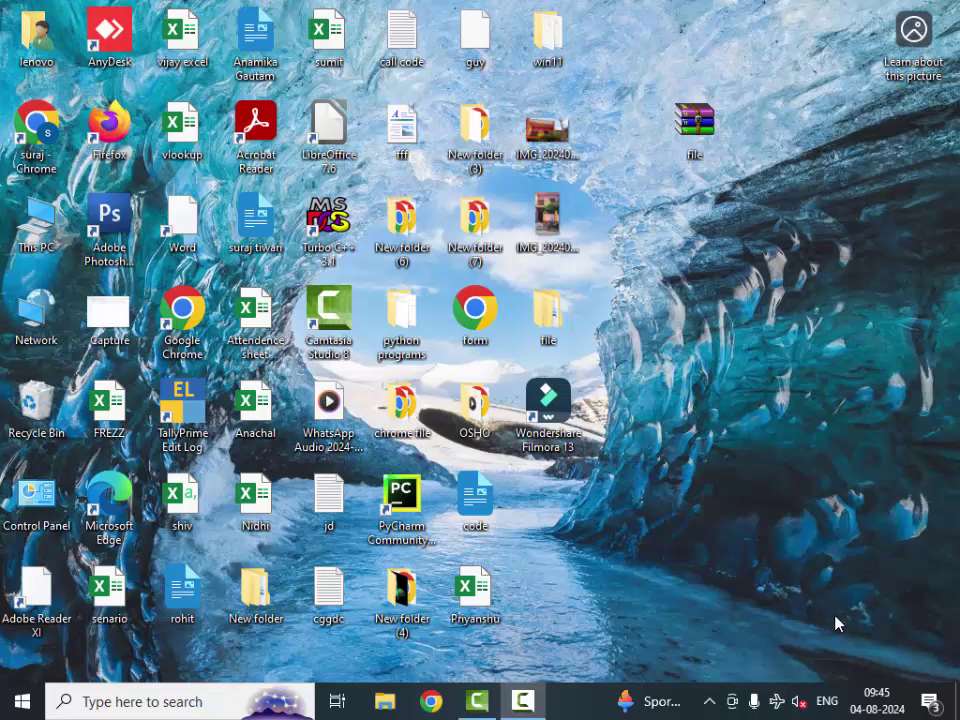
Step: Refresh the desktop several times from its right-click menu
right_click(790, 242)
left_click(739, 288)
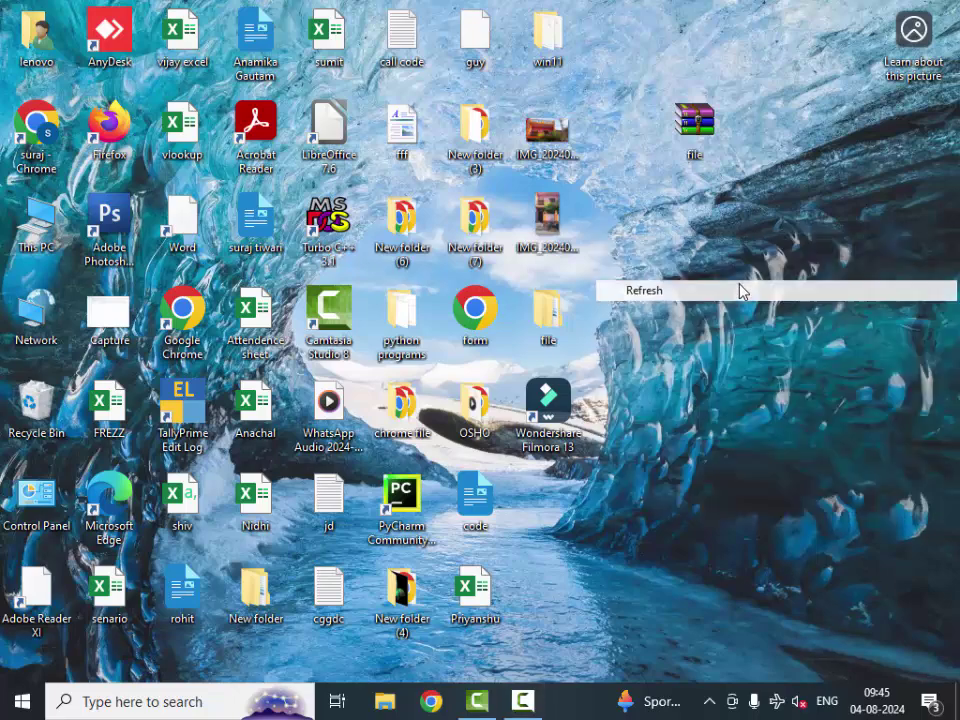
right_click(760, 252)
left_click(739, 300)
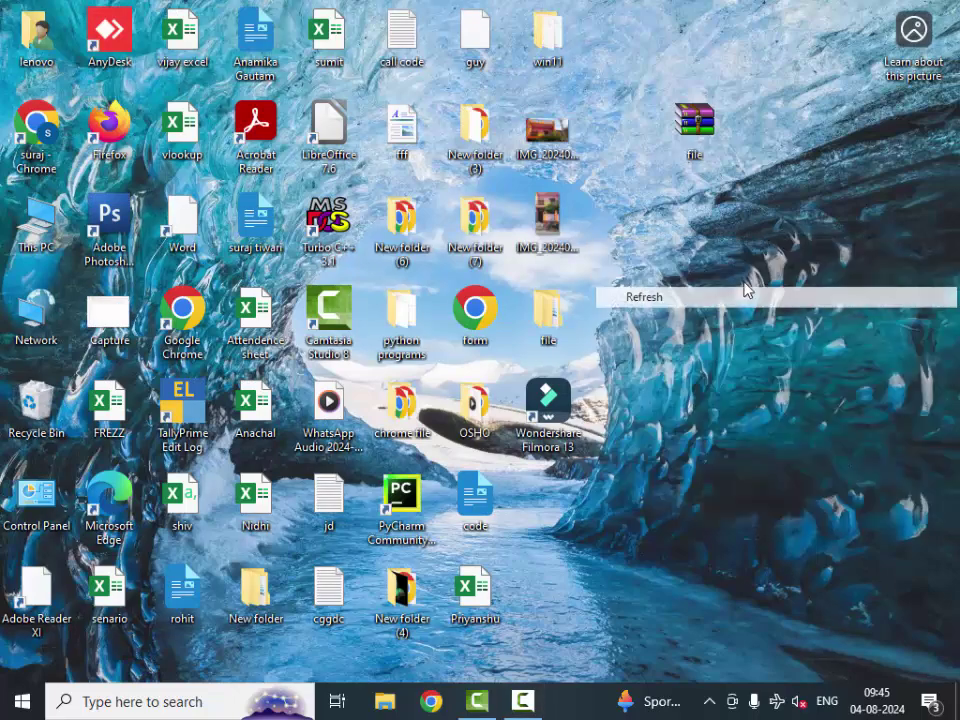
right_click(762, 237)
left_click(739, 283)
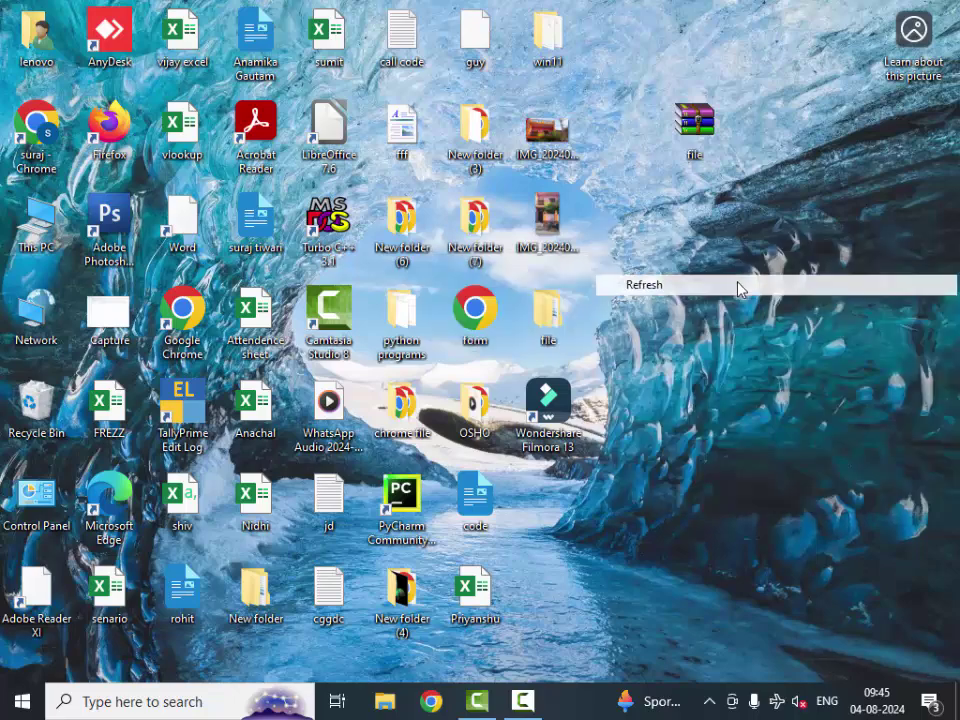
right_click(765, 233)
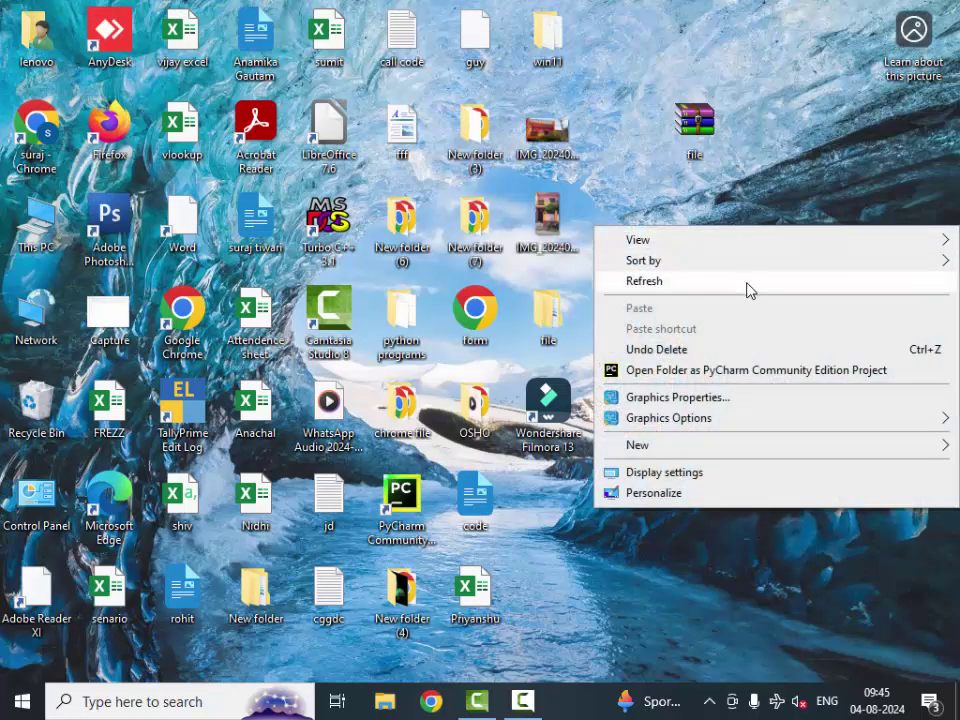
left_click(746, 283)
right_click(765, 240)
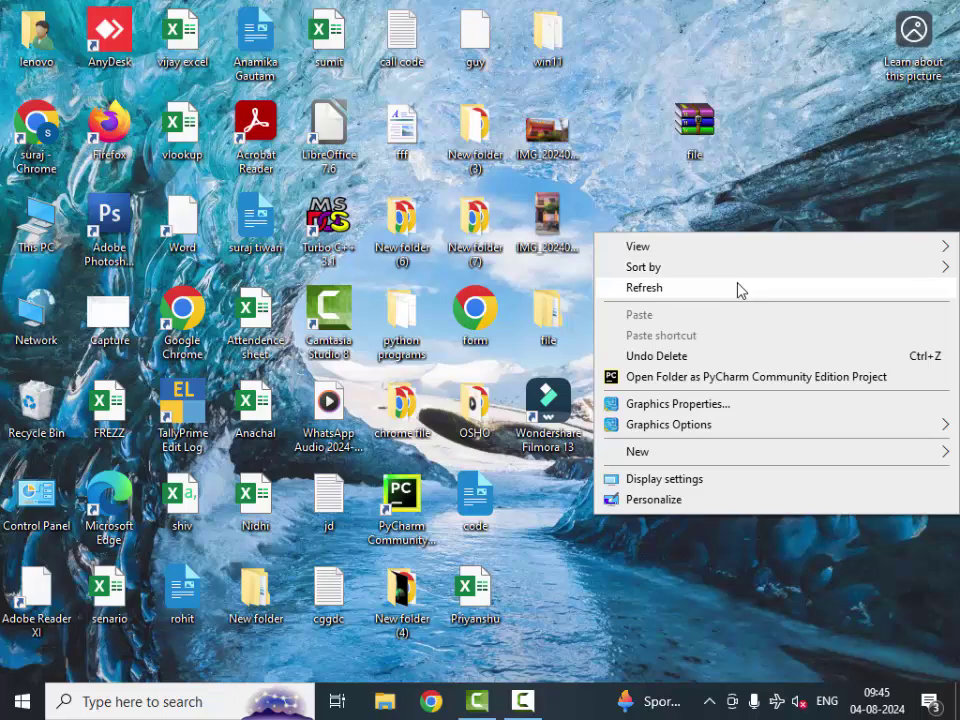
left_click(738, 286)
right_click(746, 210)
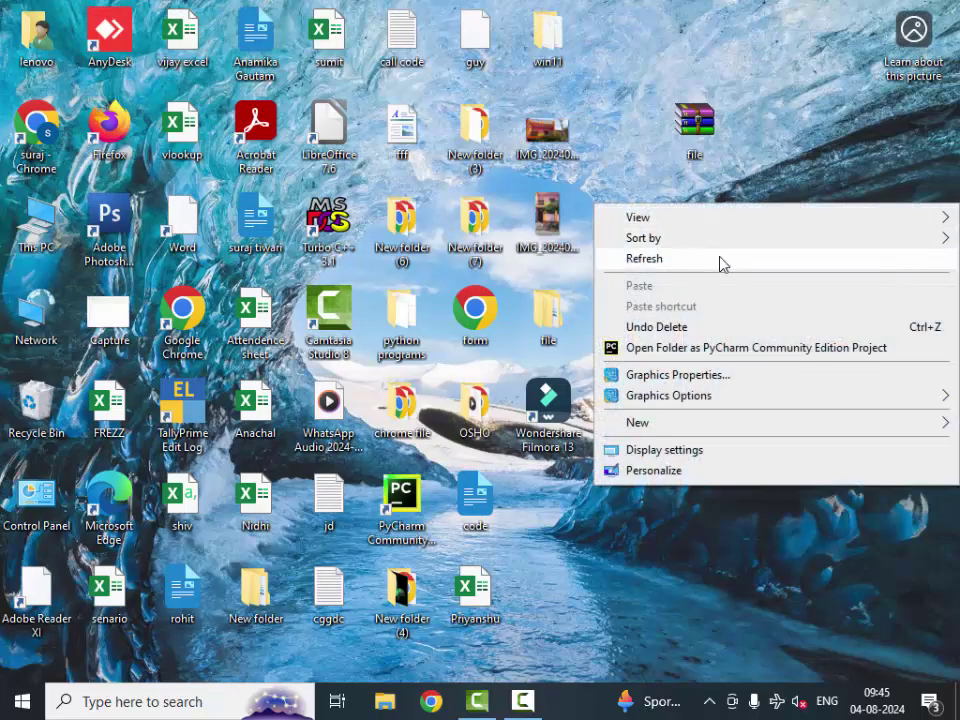
left_click(718, 264)
right_click(729, 230)
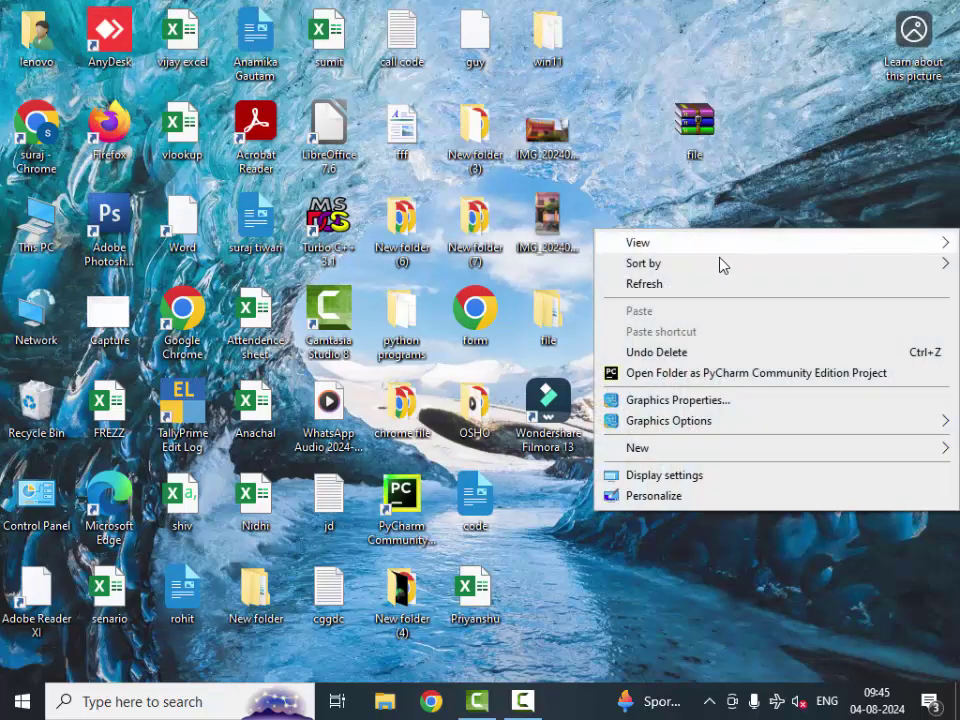
left_click(712, 287)
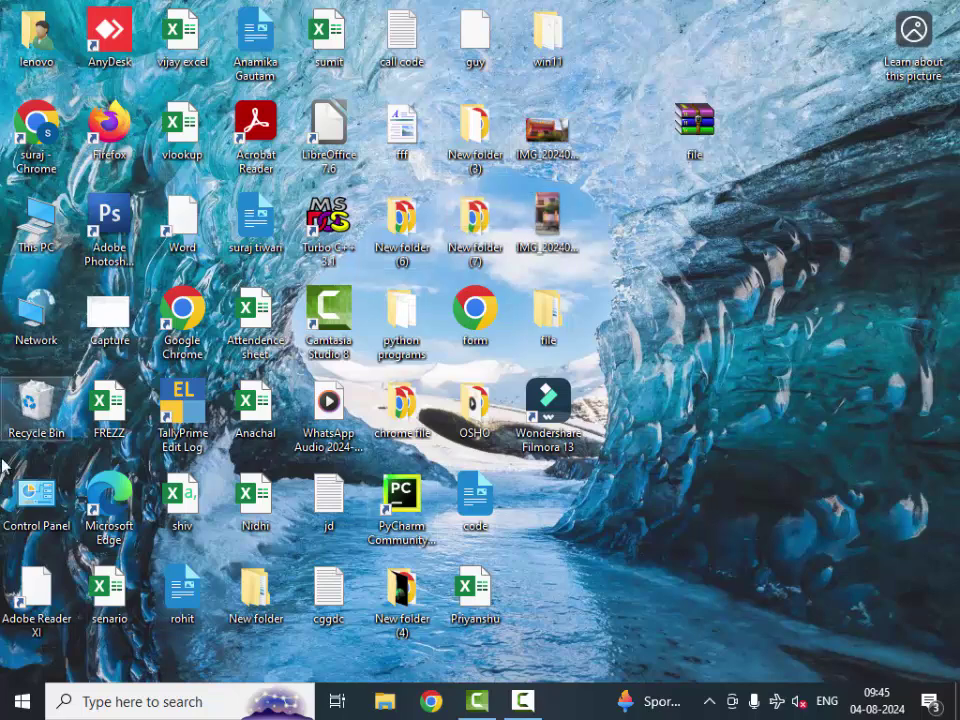
Step: Search the Start Menu for 'exc' and launch Excel from the best match
left_click(22, 701)
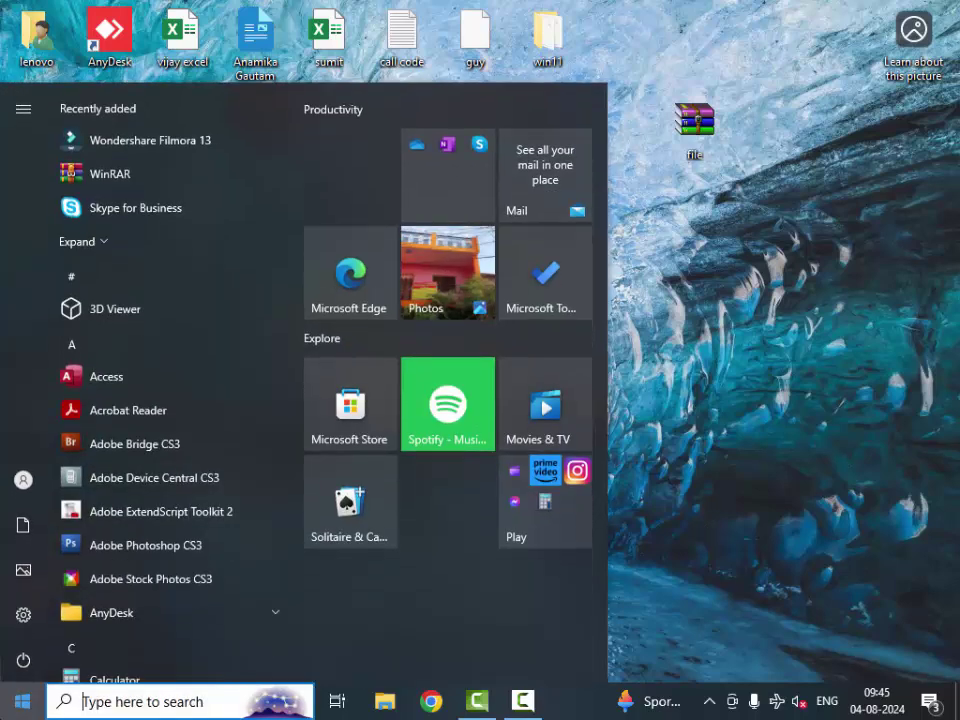
type("exc")
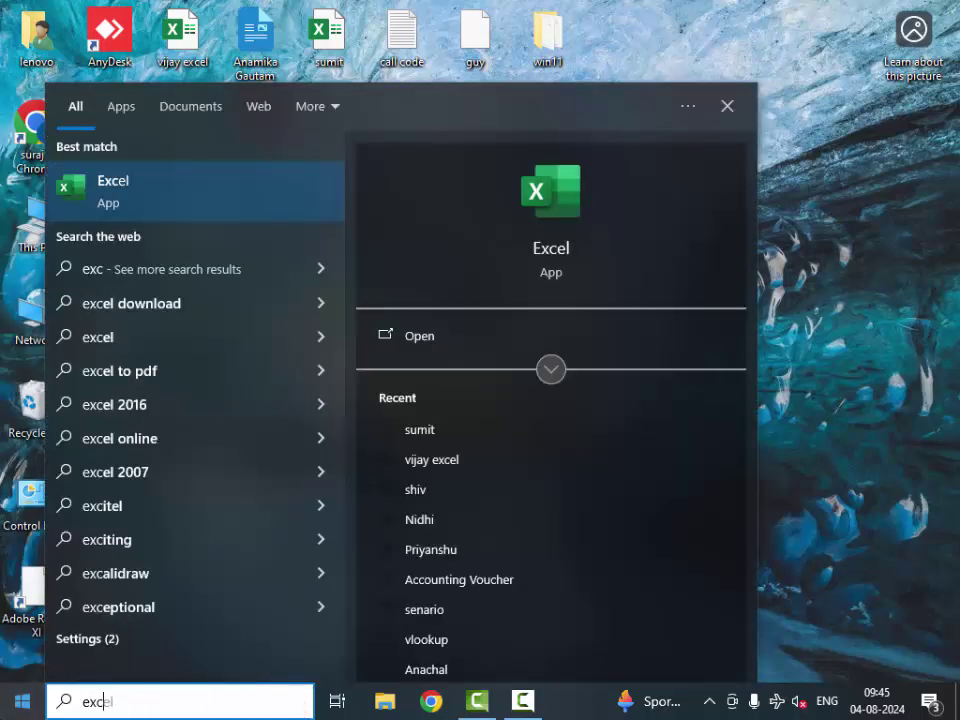
left_click(208, 195)
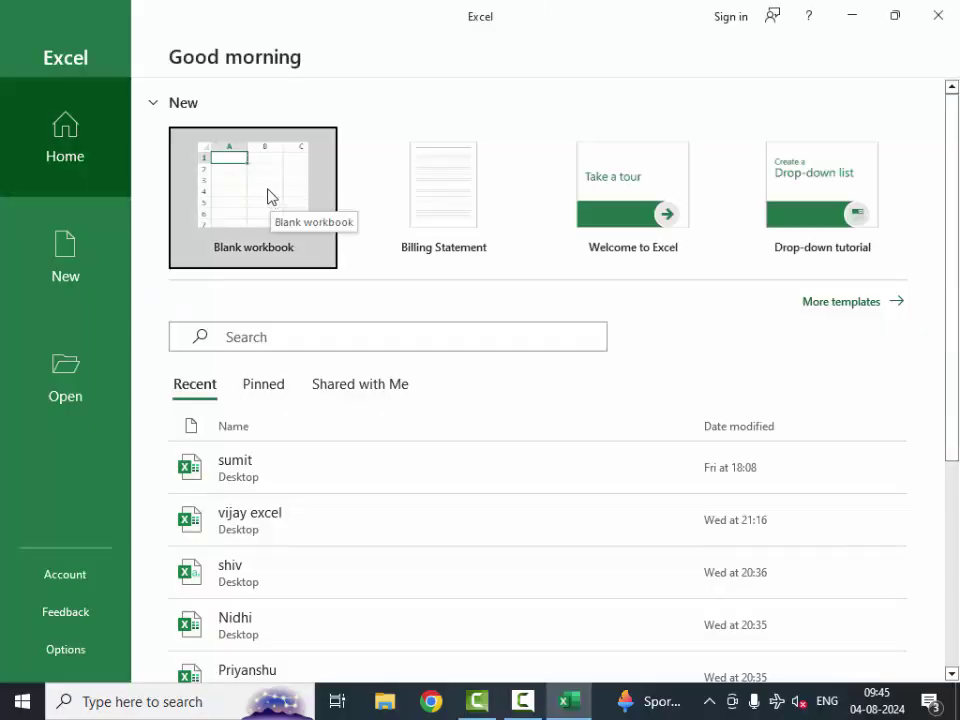
Step: Start a blank workbook, zoom the sheet in, and enter 'Name of Teachers' in A1
left_click(229, 188)
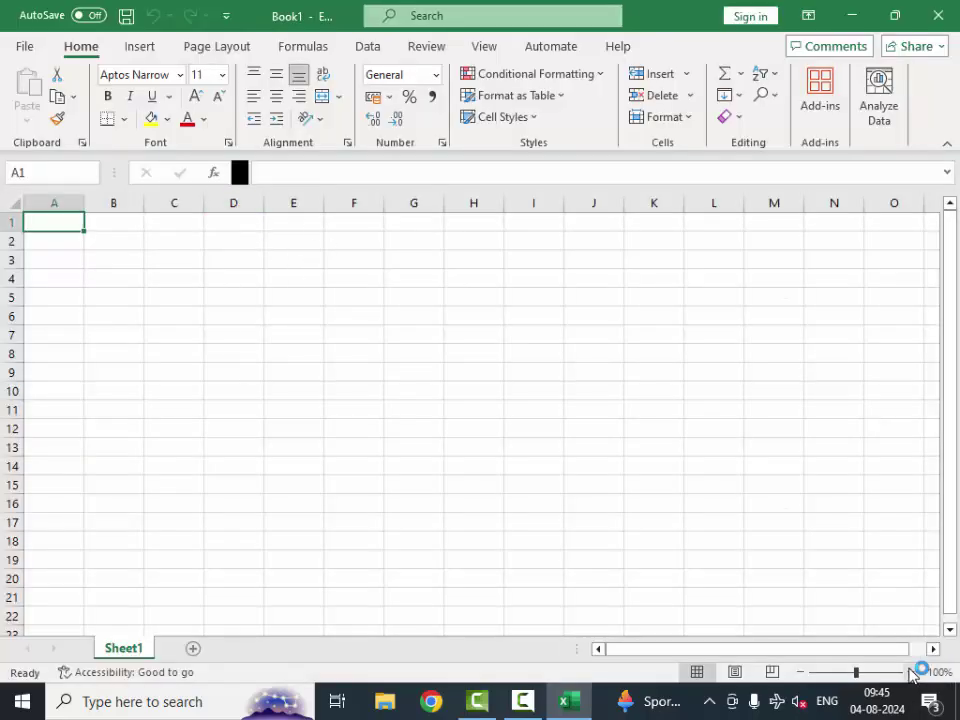
left_click(911, 672)
left_click(908, 671)
left_click(908, 671)
left_click(908, 671)
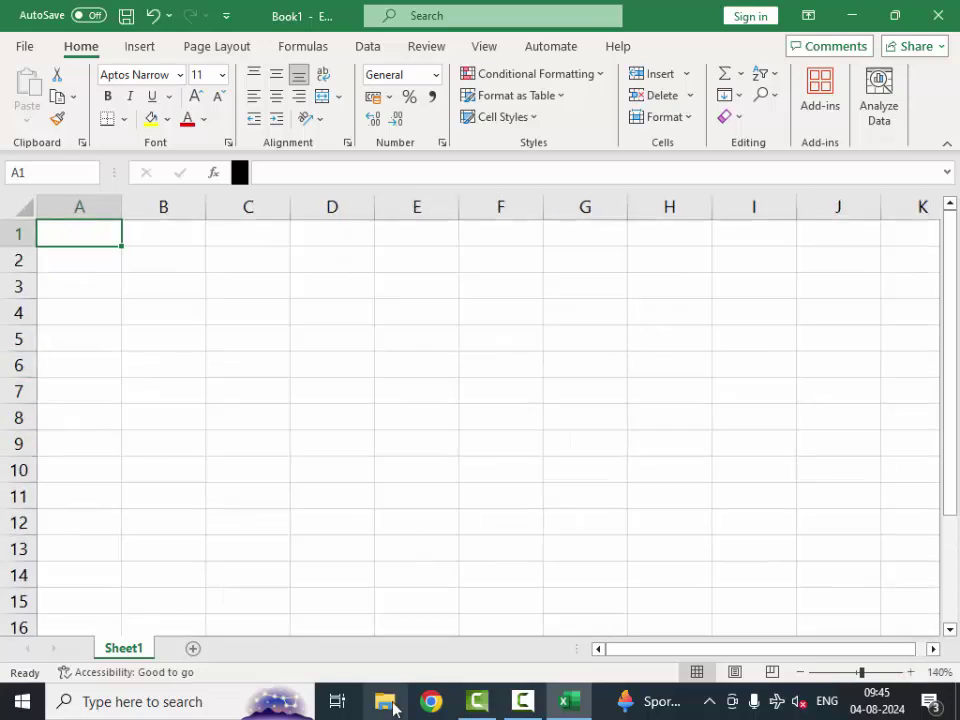
type("Name of T")
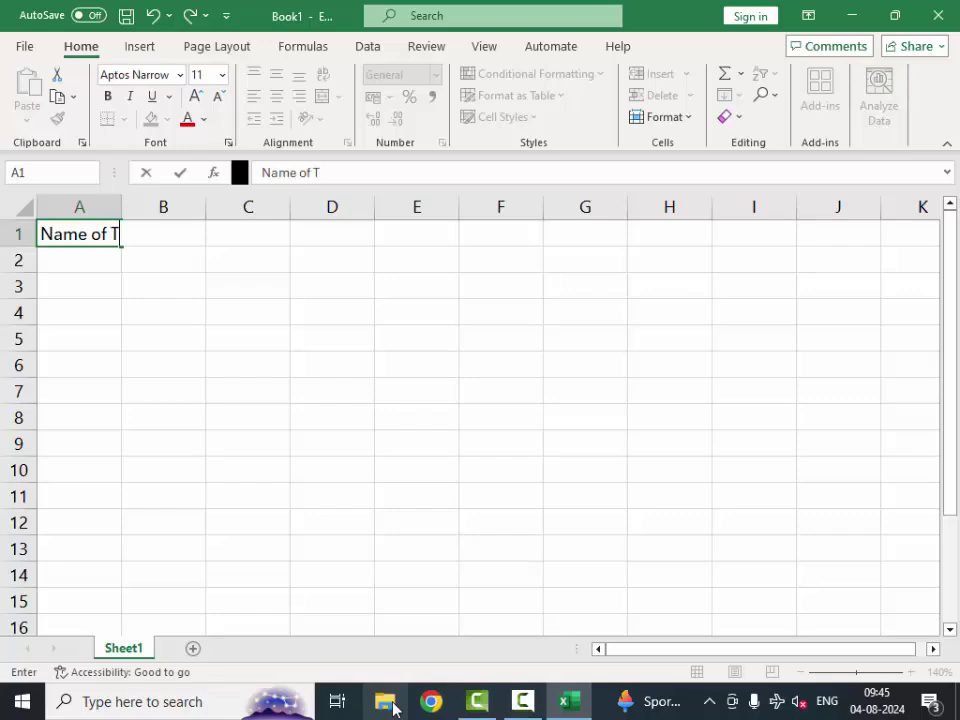
type("eacher")
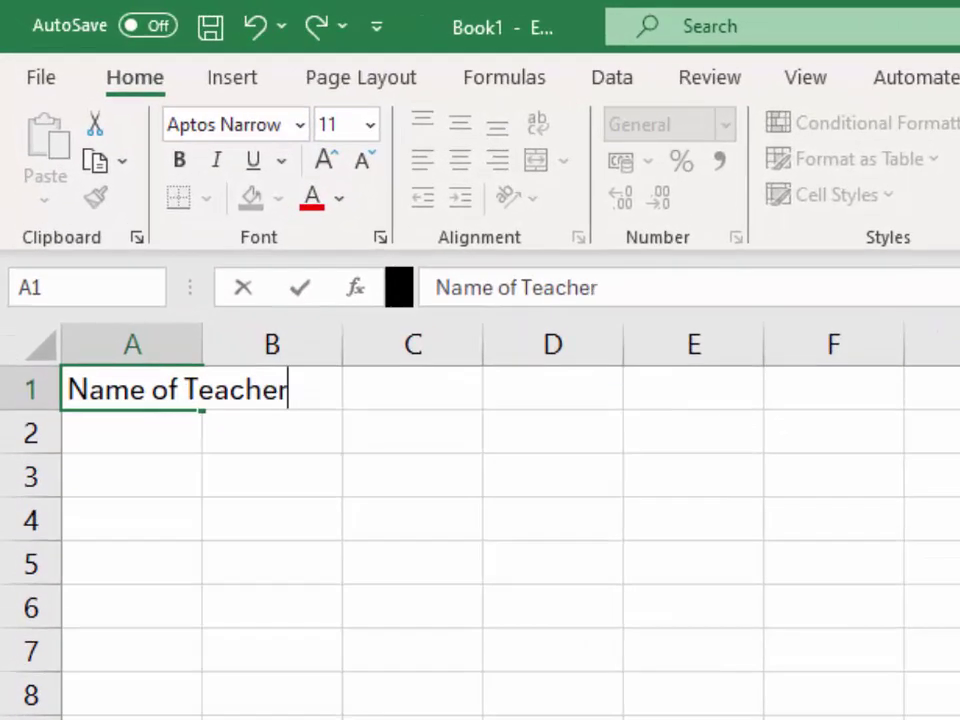
type("s")
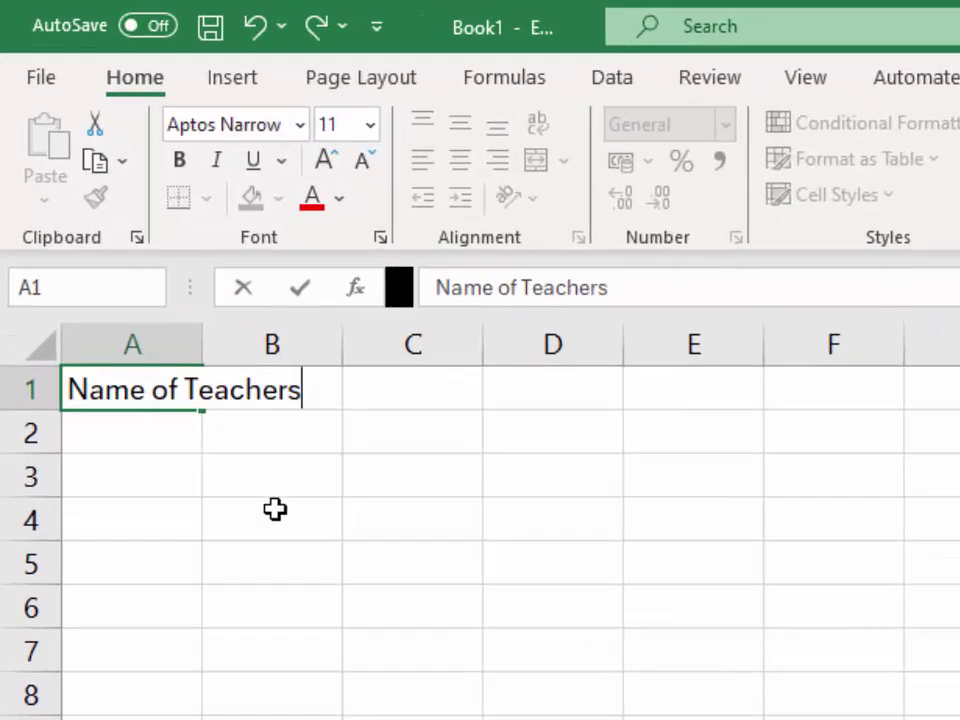
left_click(274, 508)
Step: AutoFit column A to the 'Name of Teachers' heading using Alt+H+O+I
left_click(148, 397)
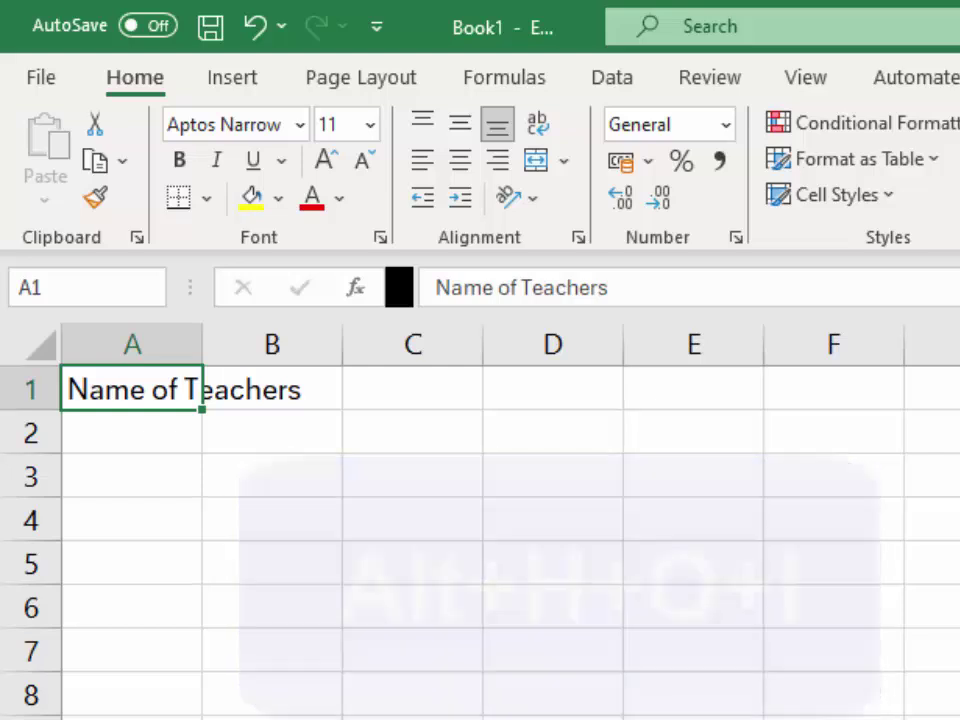
key("alt")
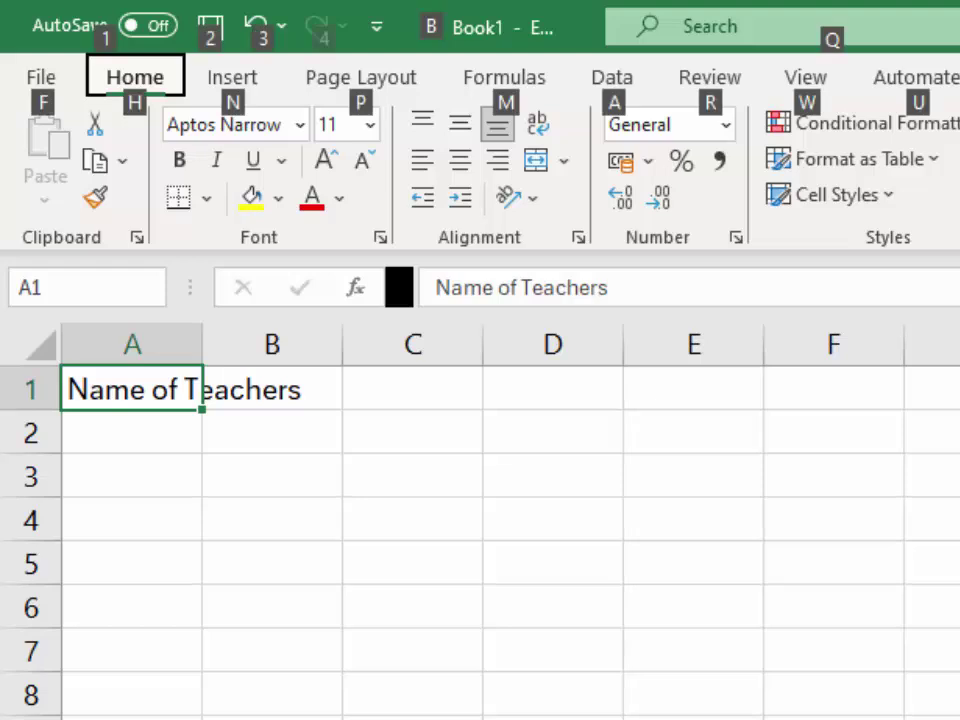
key("h")
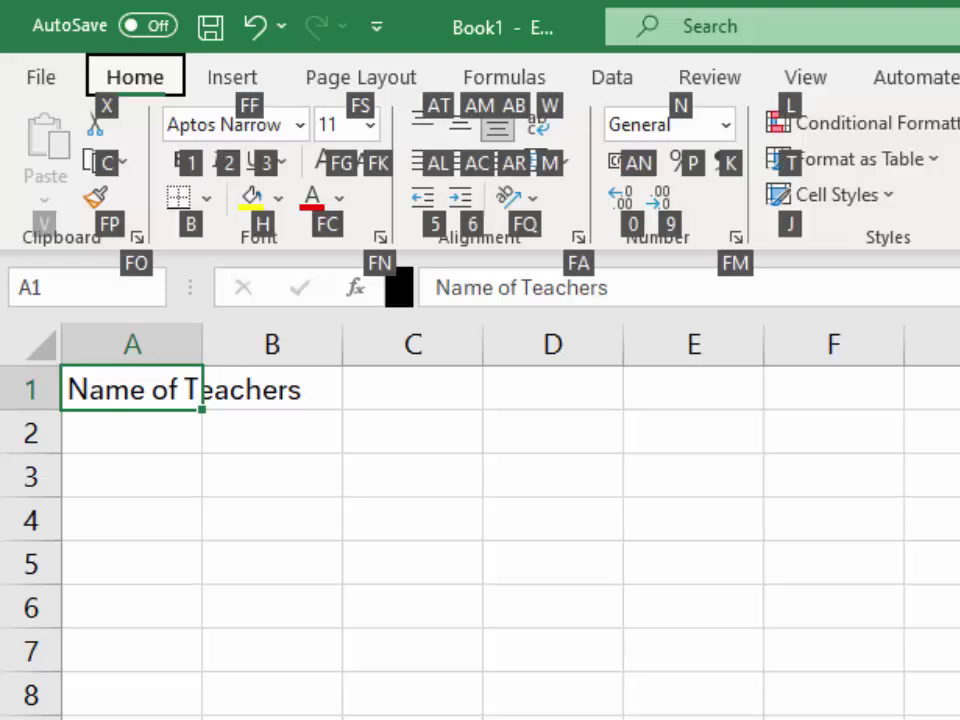
key("o")
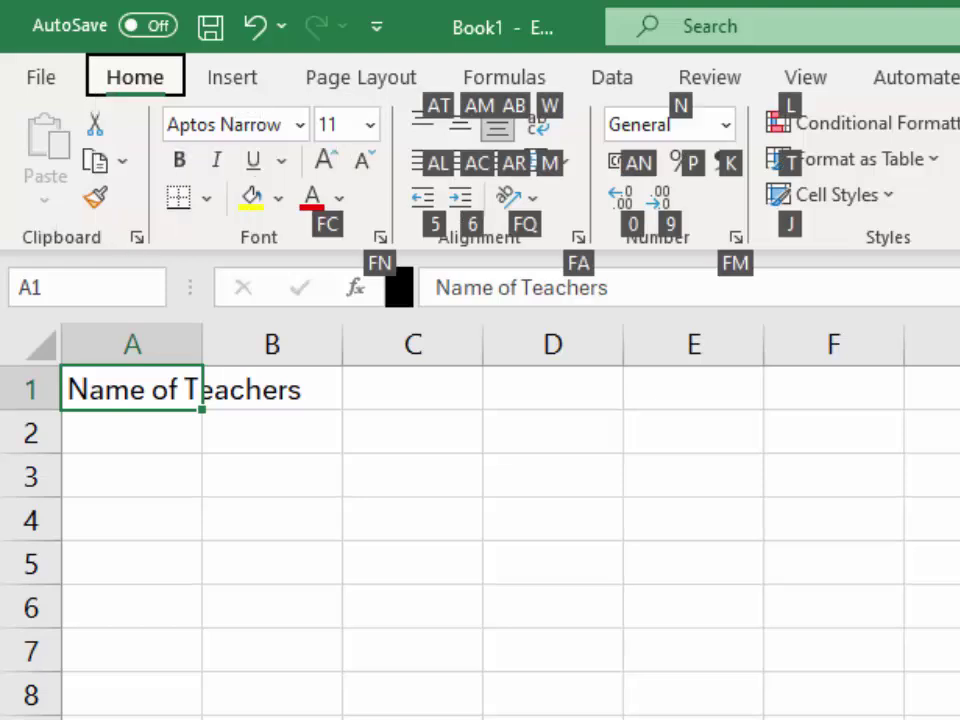
key("i")
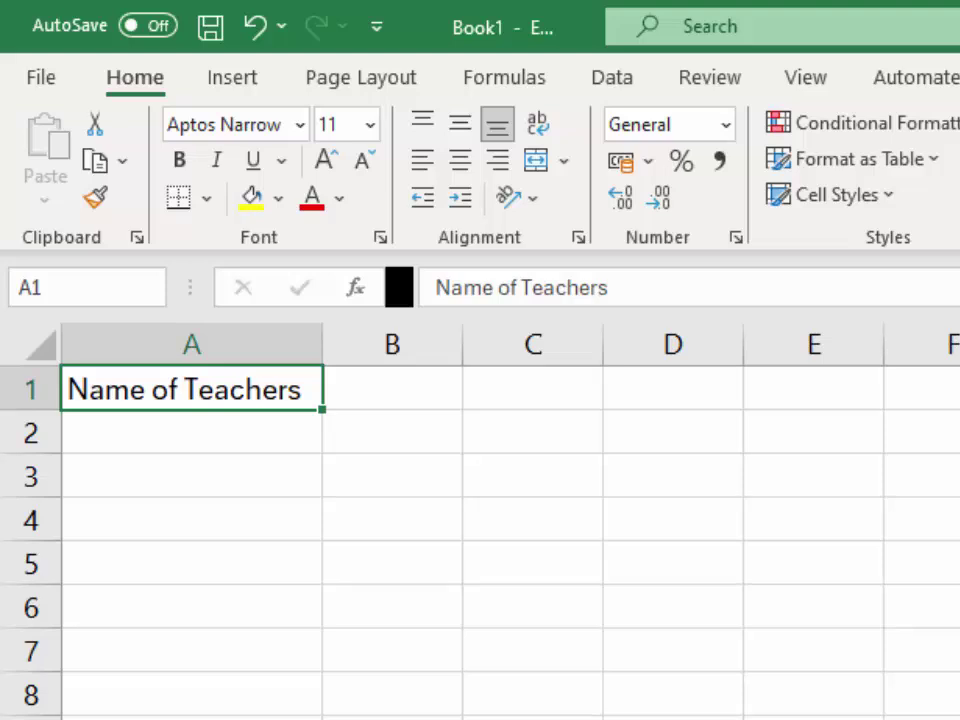
Step: Enter 'Deparment' in B1 and drag column B wider so the heading fits
left_click(390, 407)
type("D")
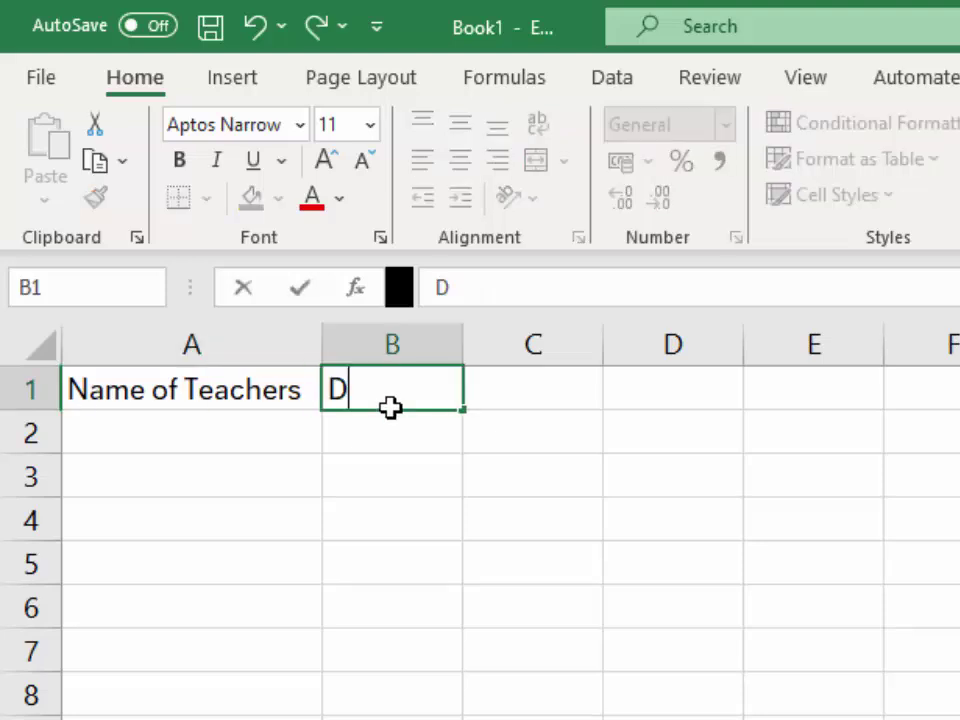
type("epa")
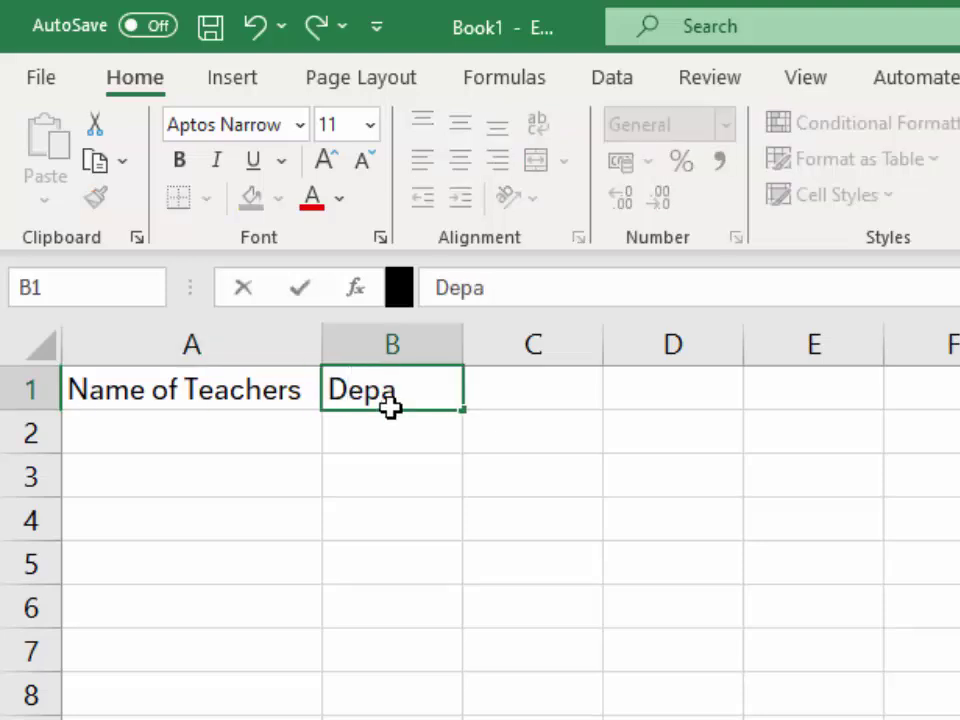
type("rment")
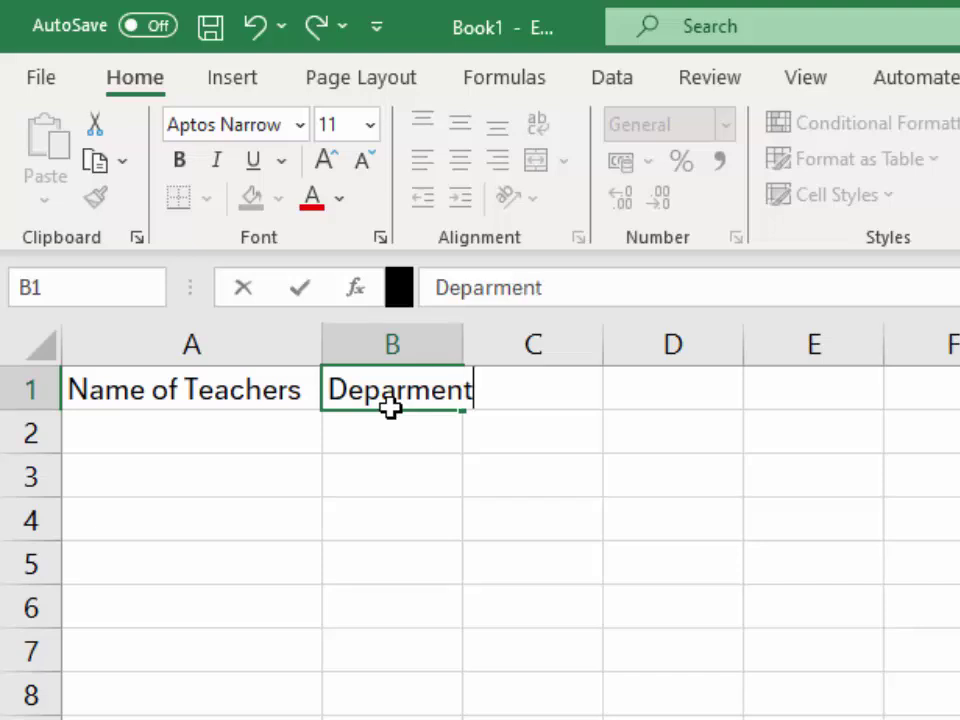
left_click(409, 424)
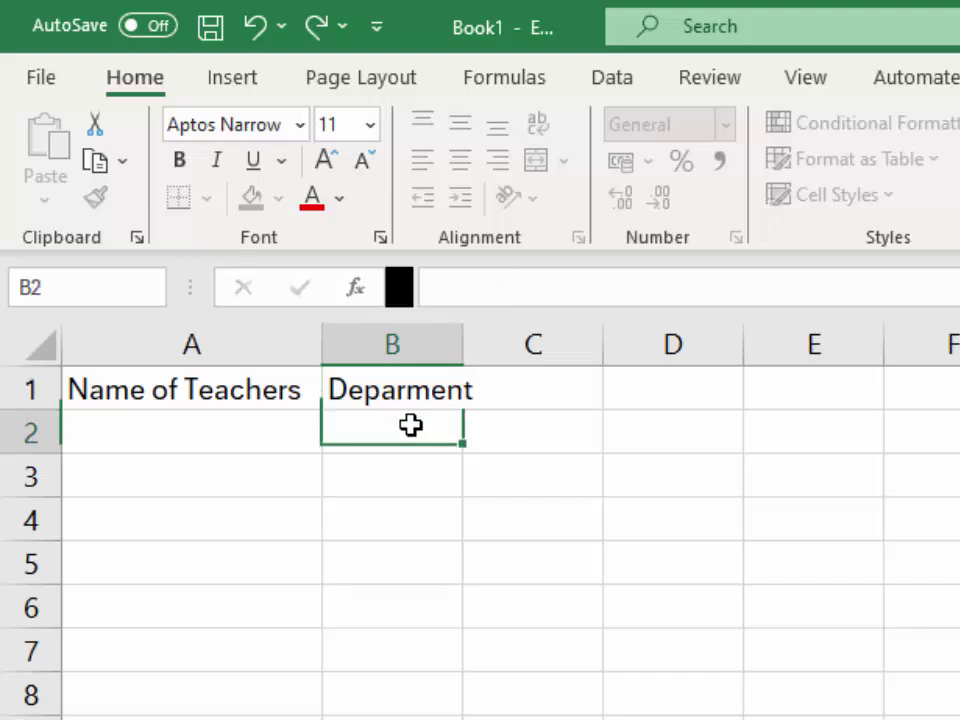
left_click(359, 370)
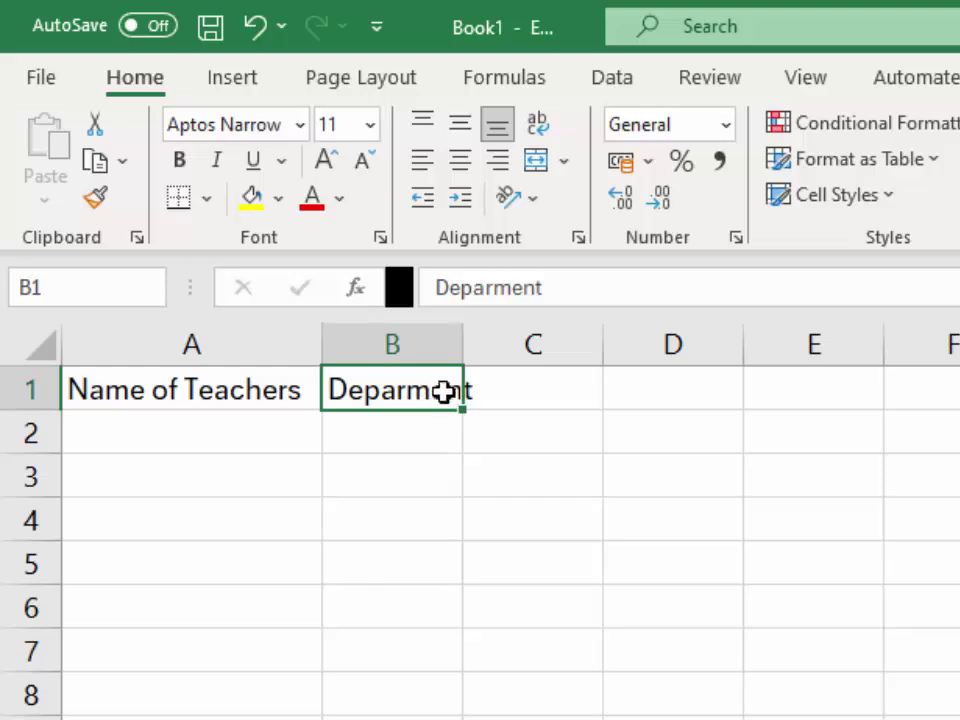
left_click_drag(474, 344, 526, 388)
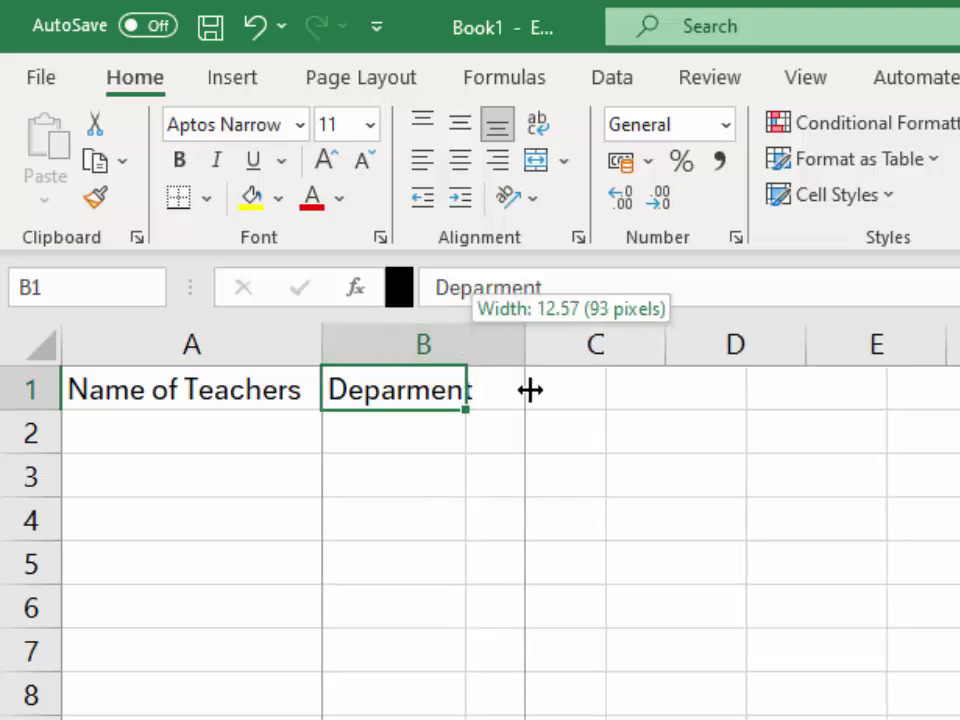
Step: Enter Ram, Shyam, Mohan, Rajesh, Durgesh, Suraj and Sumit down A2:A8
left_click(202, 440)
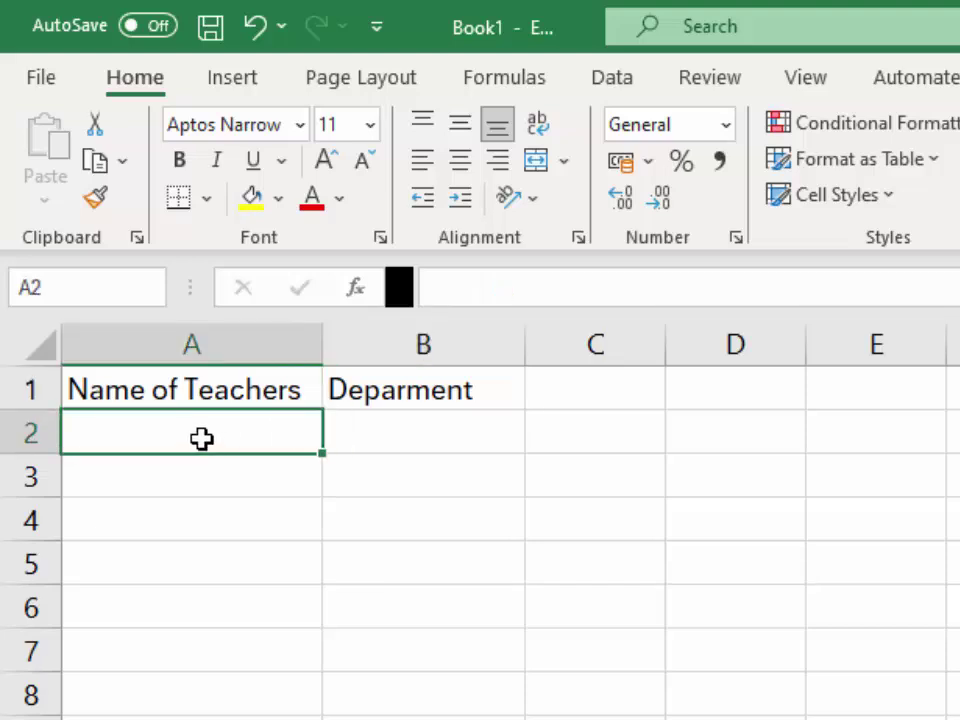
type("Ra")
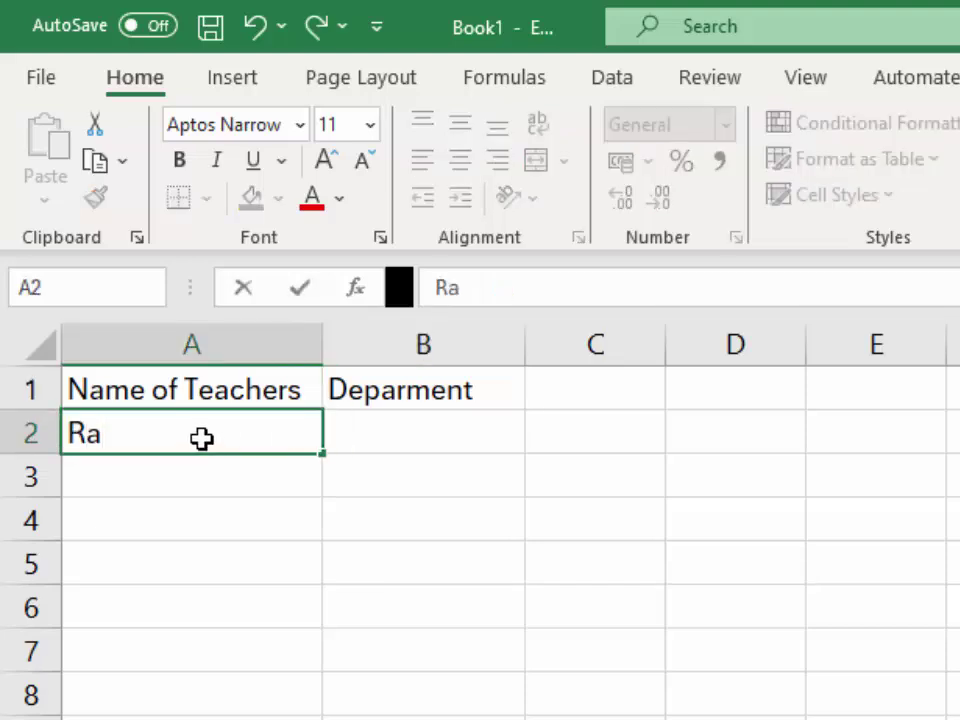
type("m")
key("Return")
type("Shy")
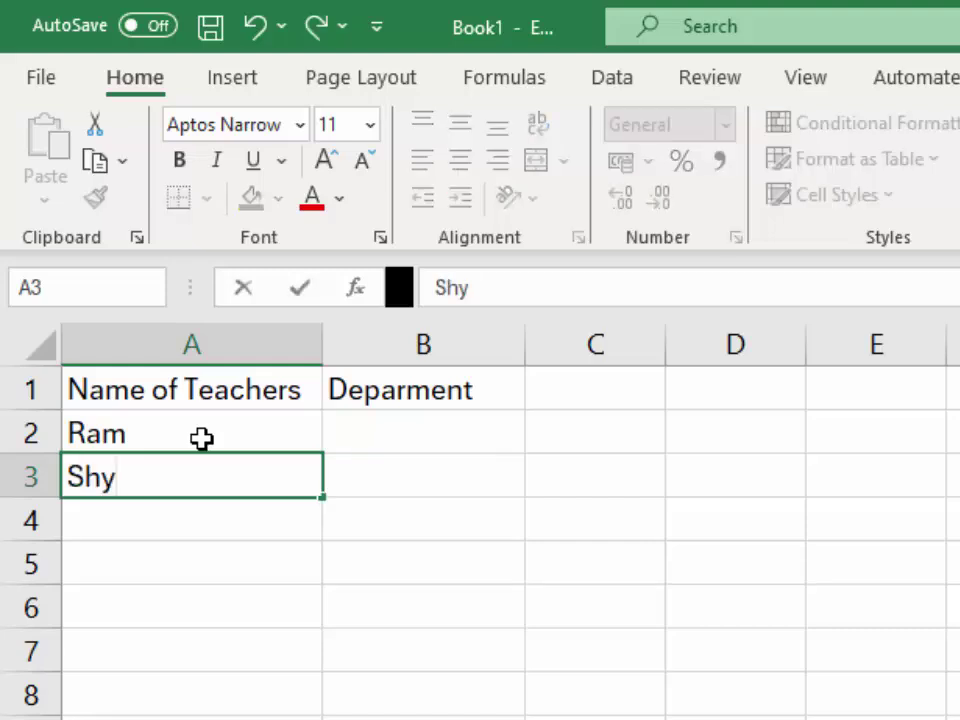
type("am")
key("Return")
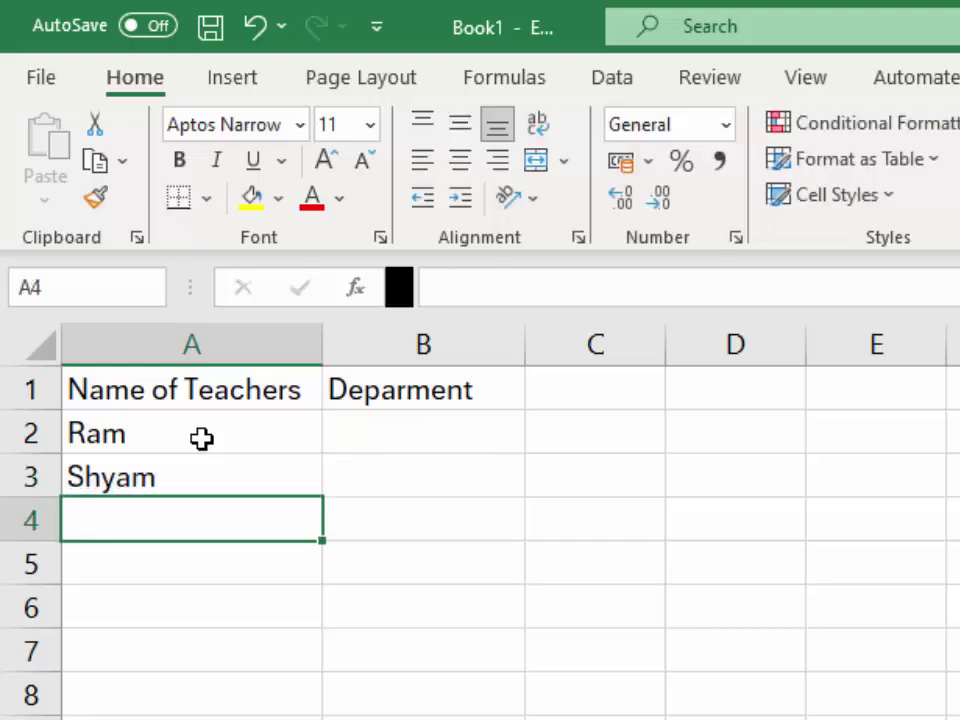
type("Mohan")
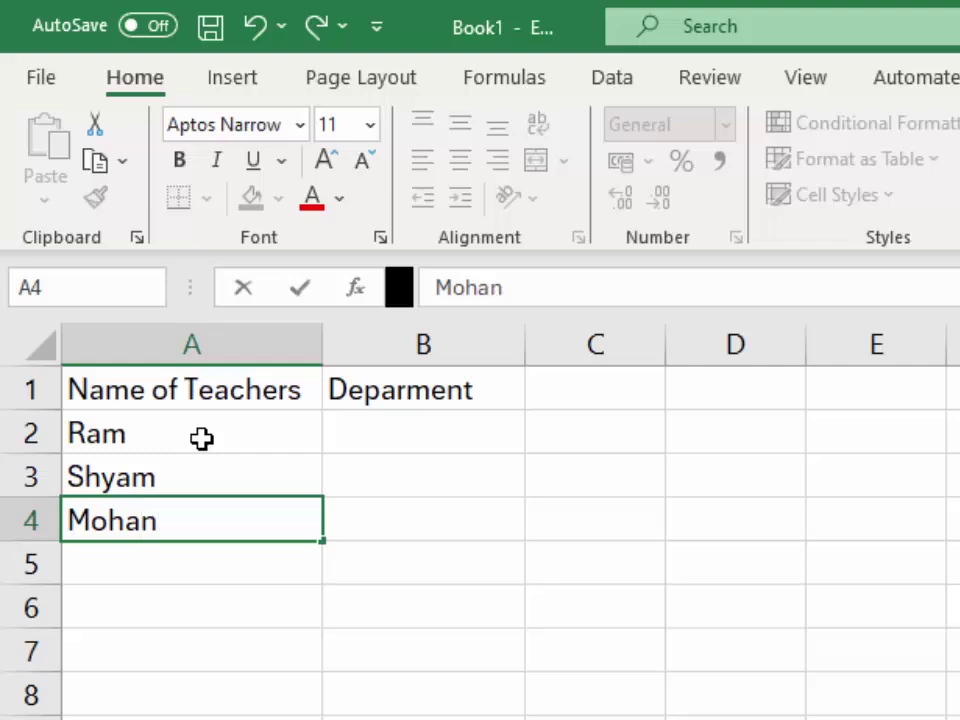
key("Return")
type("Ra")
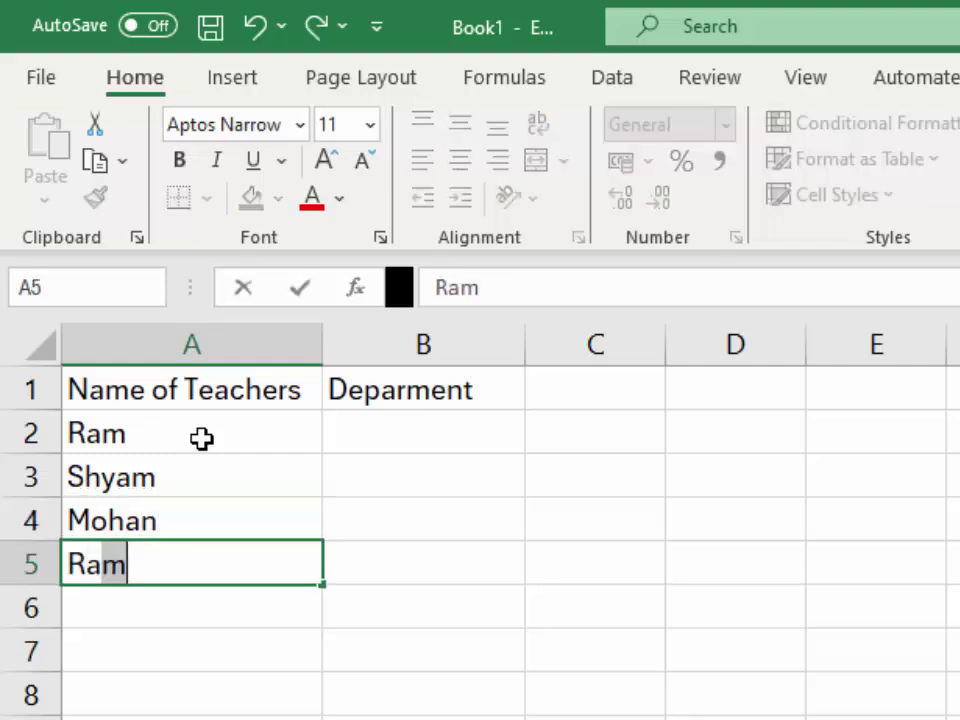
type("jesh")
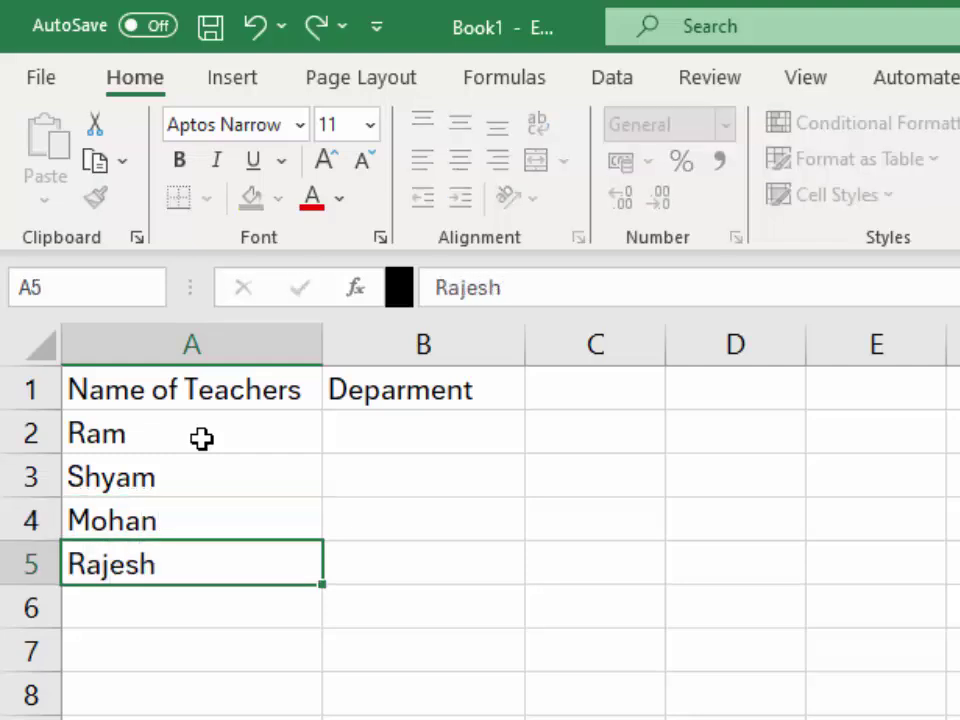
key("Return")
type("D")
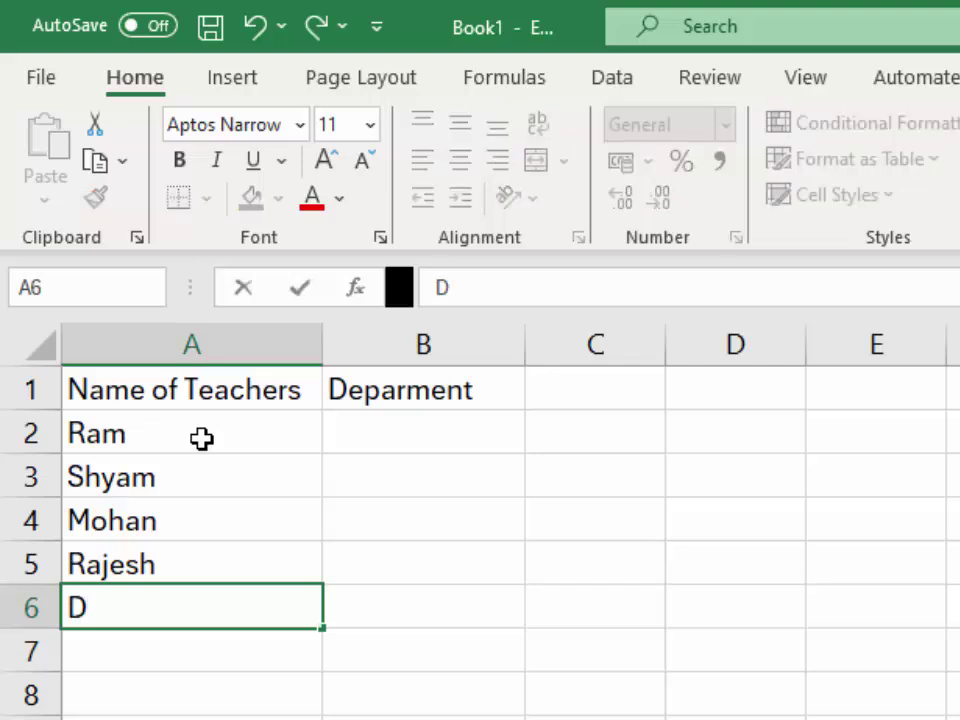
type("urges")
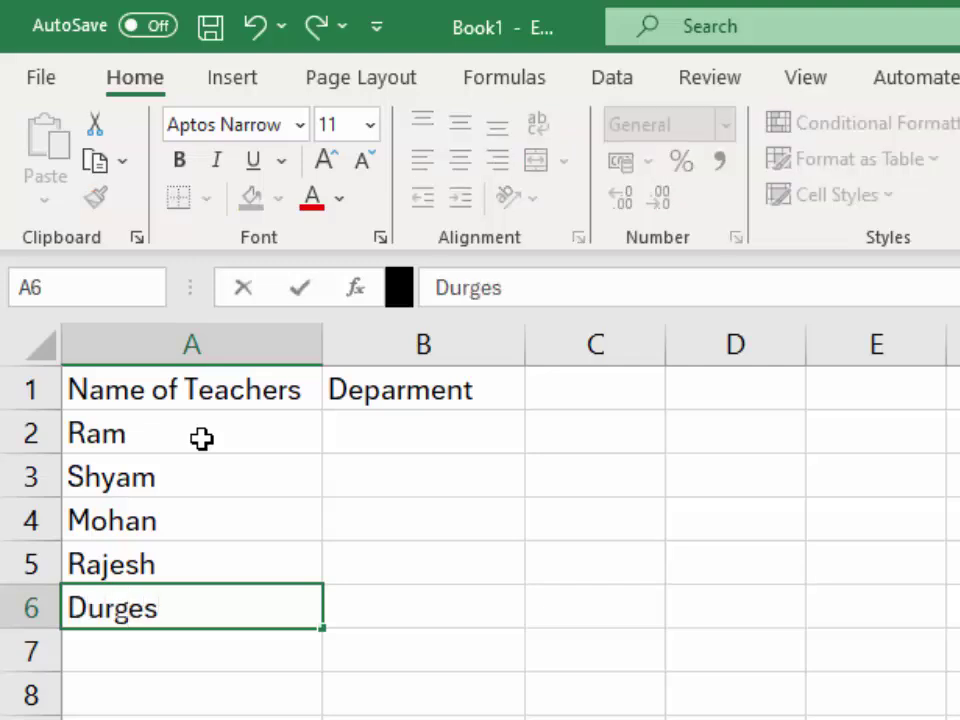
type("h")
key("Return")
type("S")
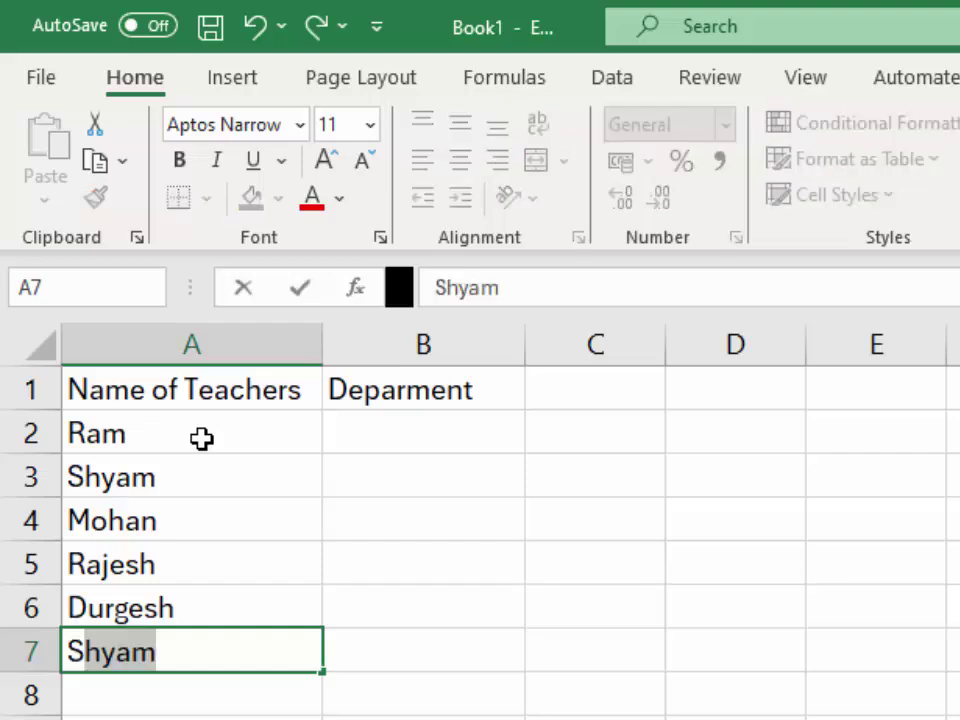
type("uraj")
key("Return")
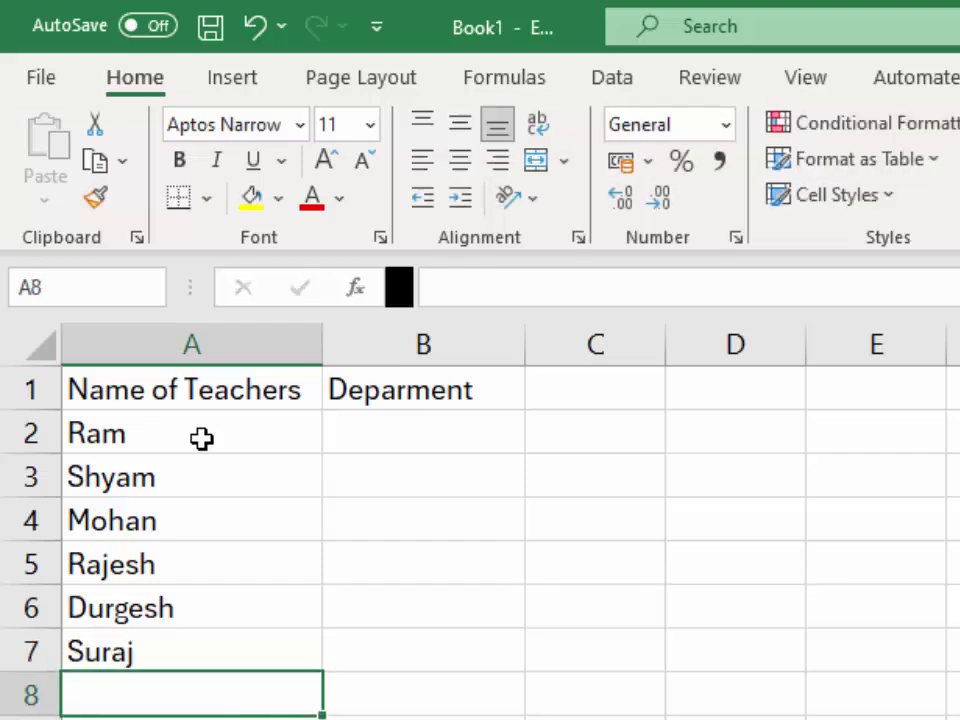
type("S")
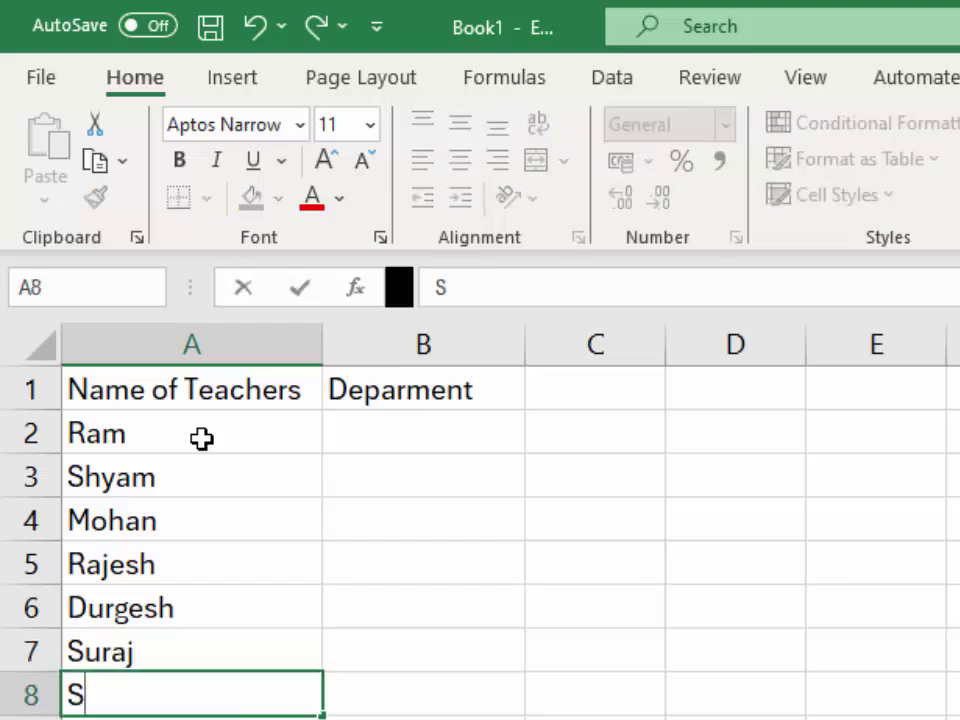
type("umit")
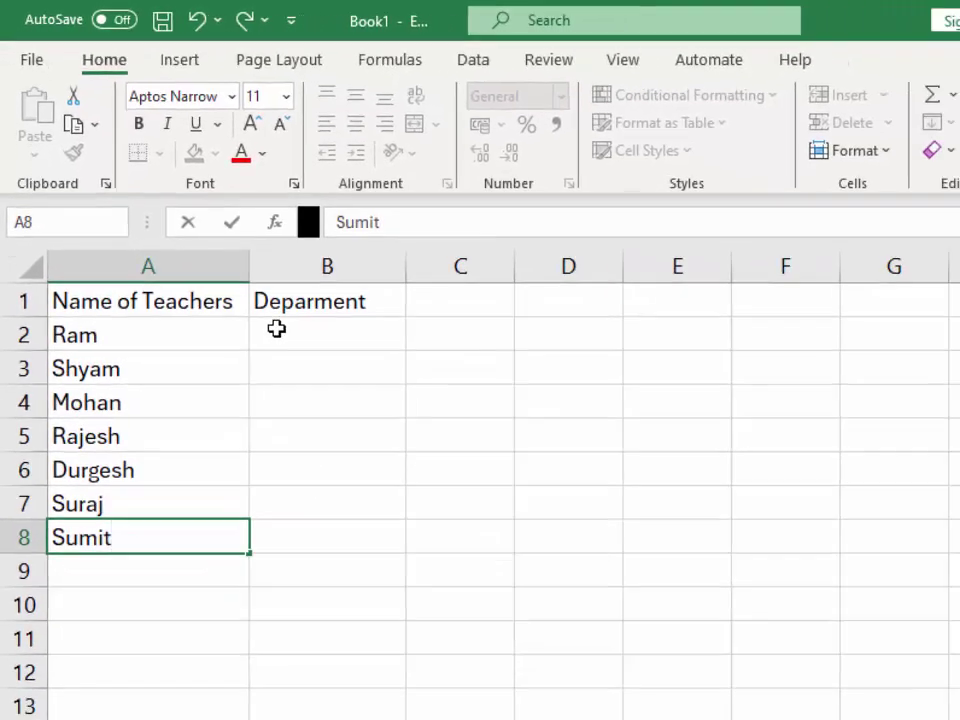
left_click(276, 328)
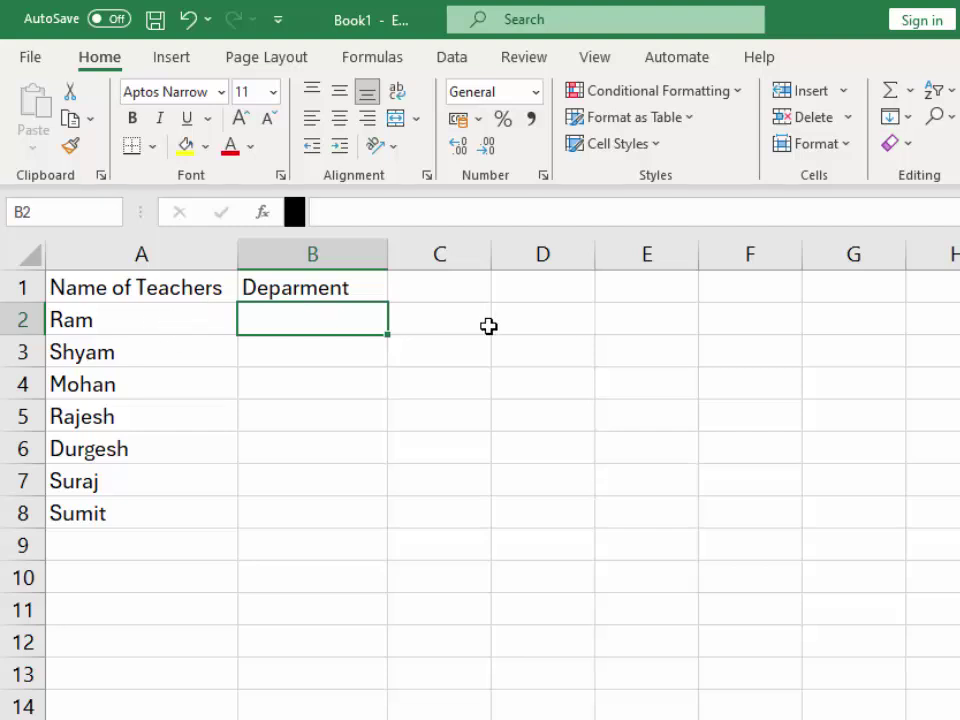
Step: Enter Python, Java and C++ in B2:B4
type("Pyth")
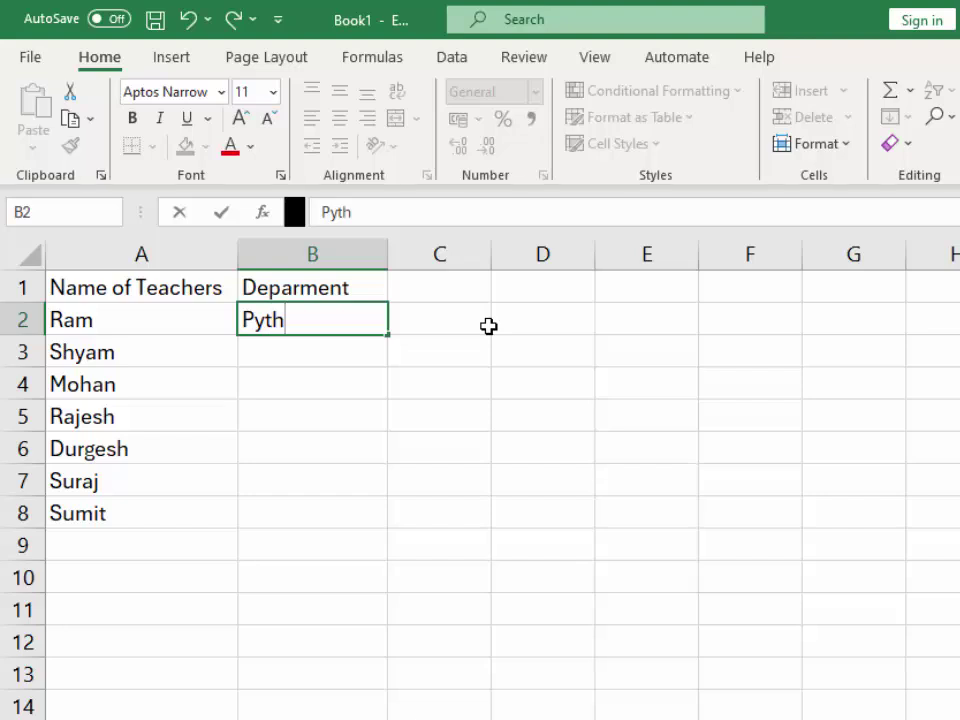
type("on")
key("Return")
type("Java")
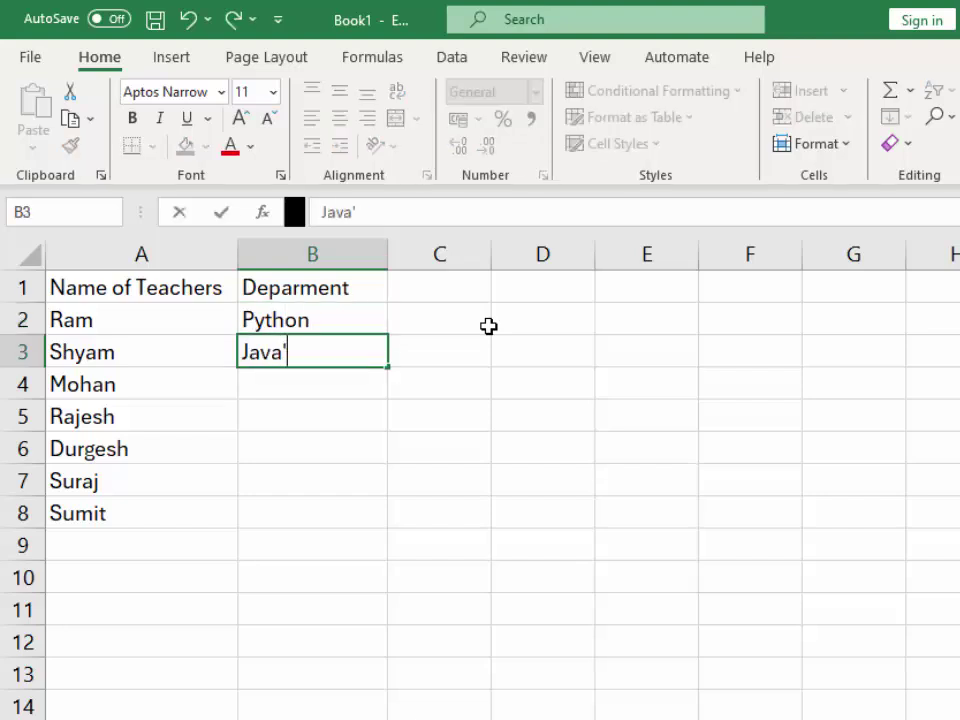
key("Return")
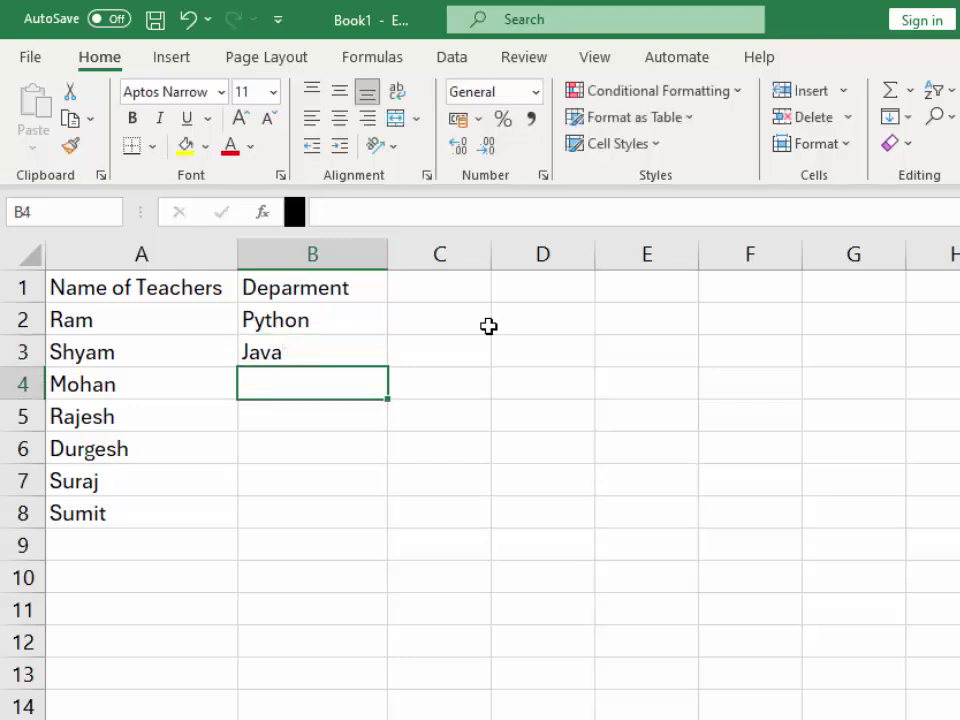
type("C")
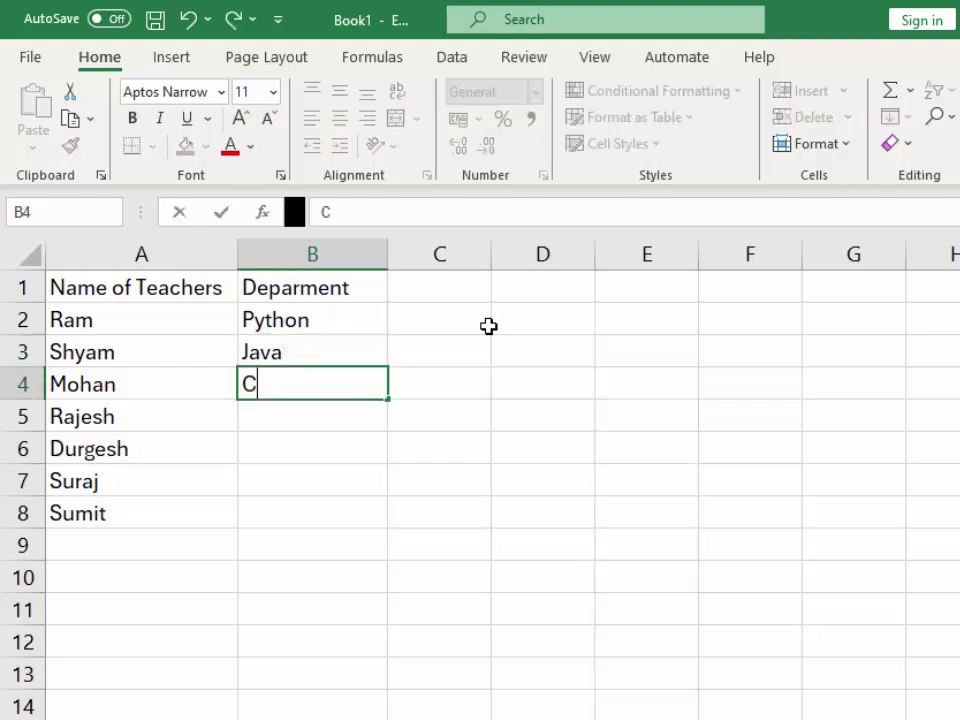
type("+")
key("Return")
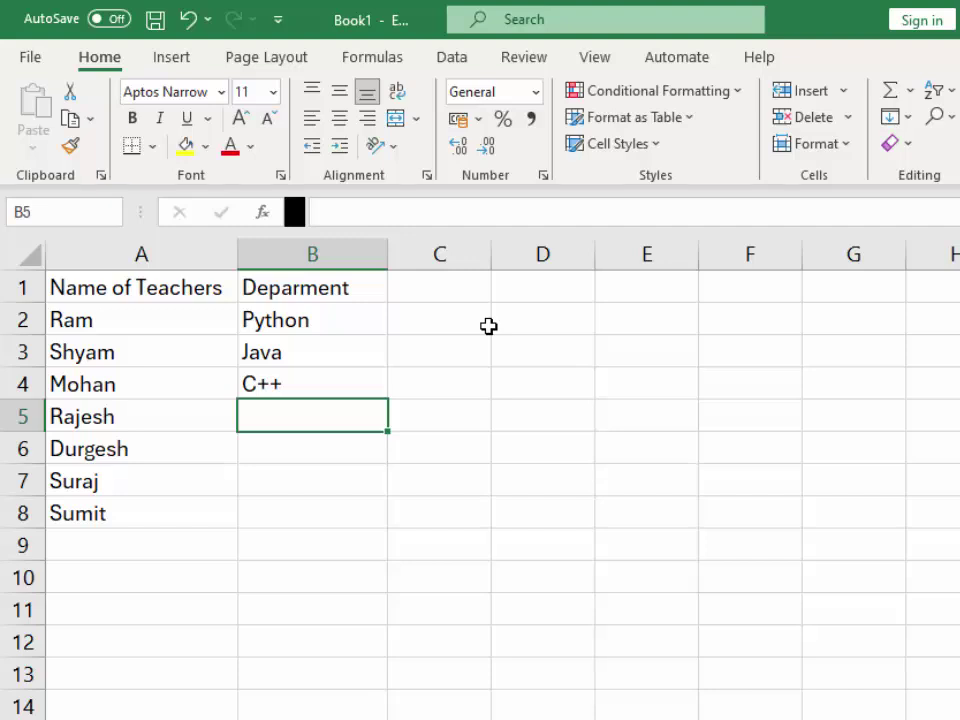
Step: Enter C in B5, correcting the C++ autocomplete, then Excel and Corel Draw in B6:B7
type("C")
key("Return")
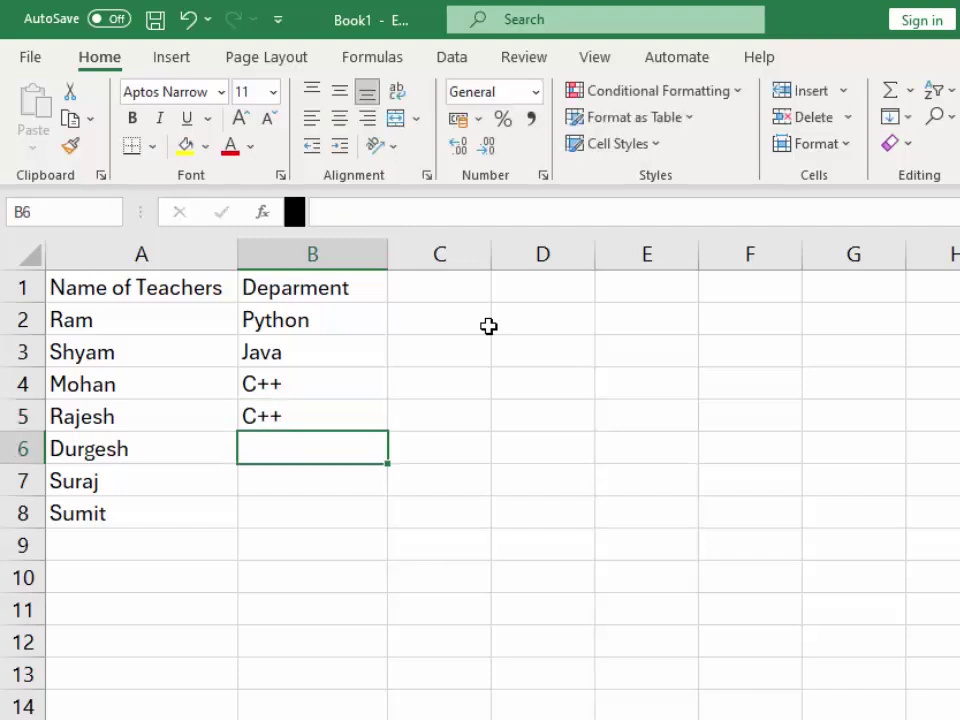
double_click(336, 426)
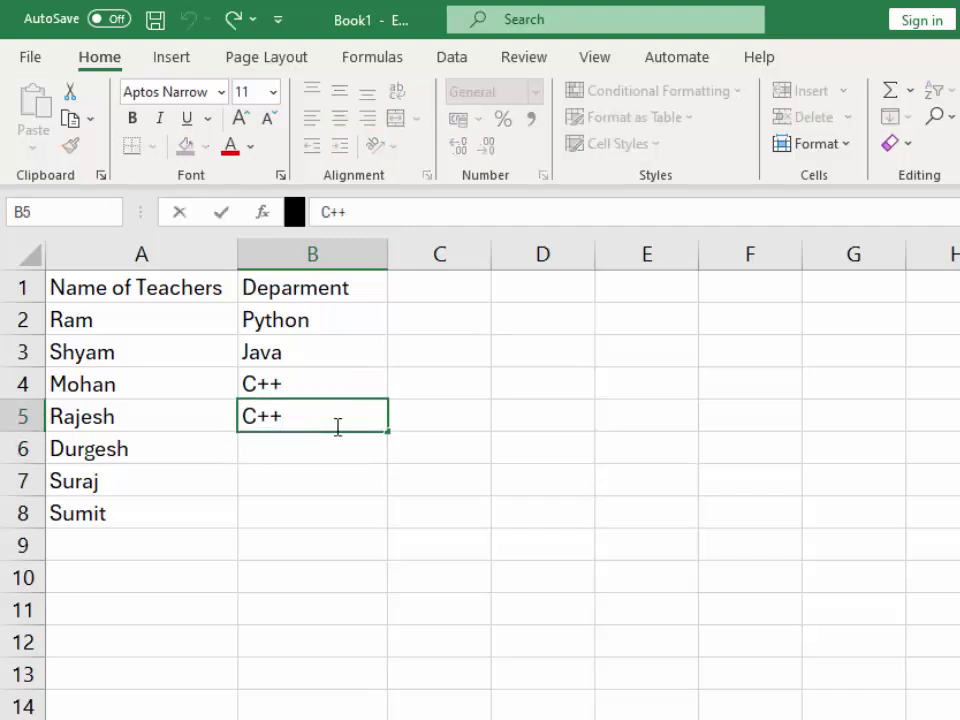
key("BackSpace")
key("BackSpace")
key("Return")
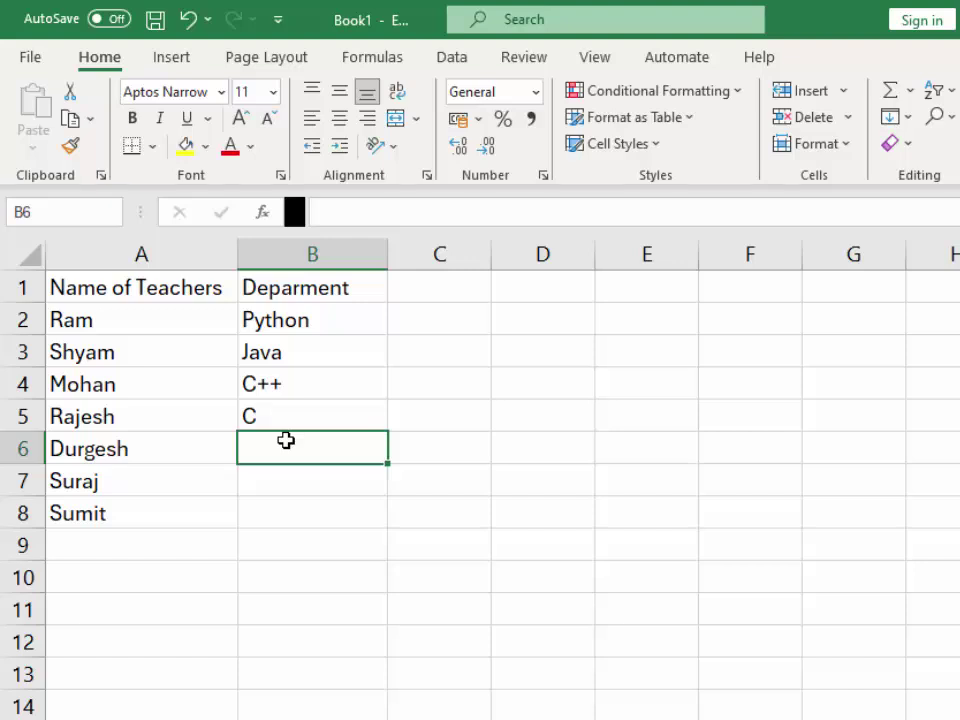
type("Excel")
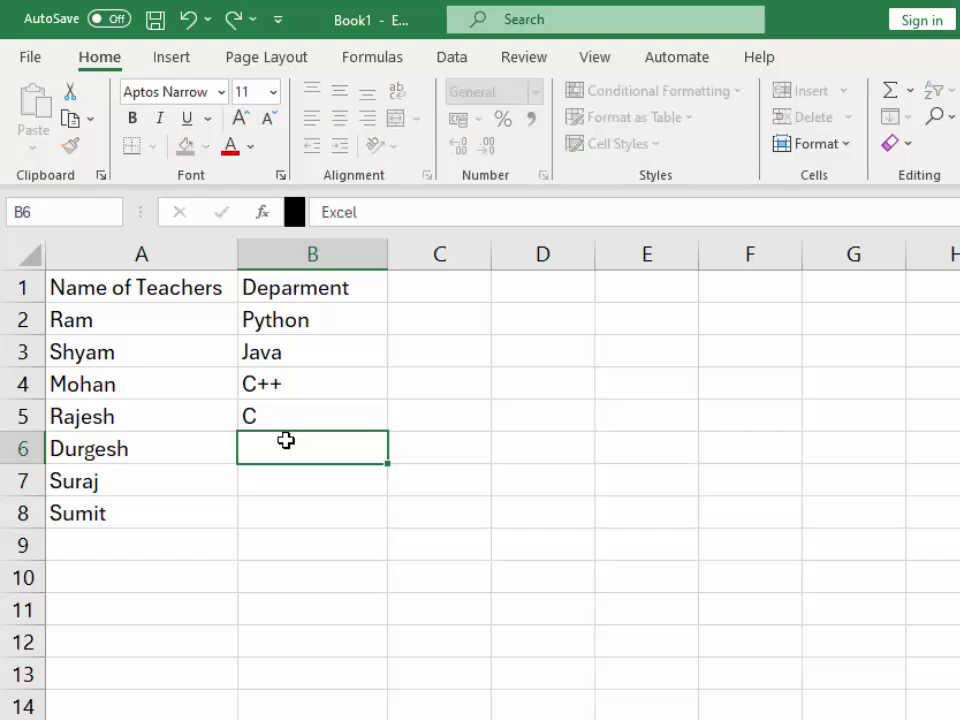
key("Return")
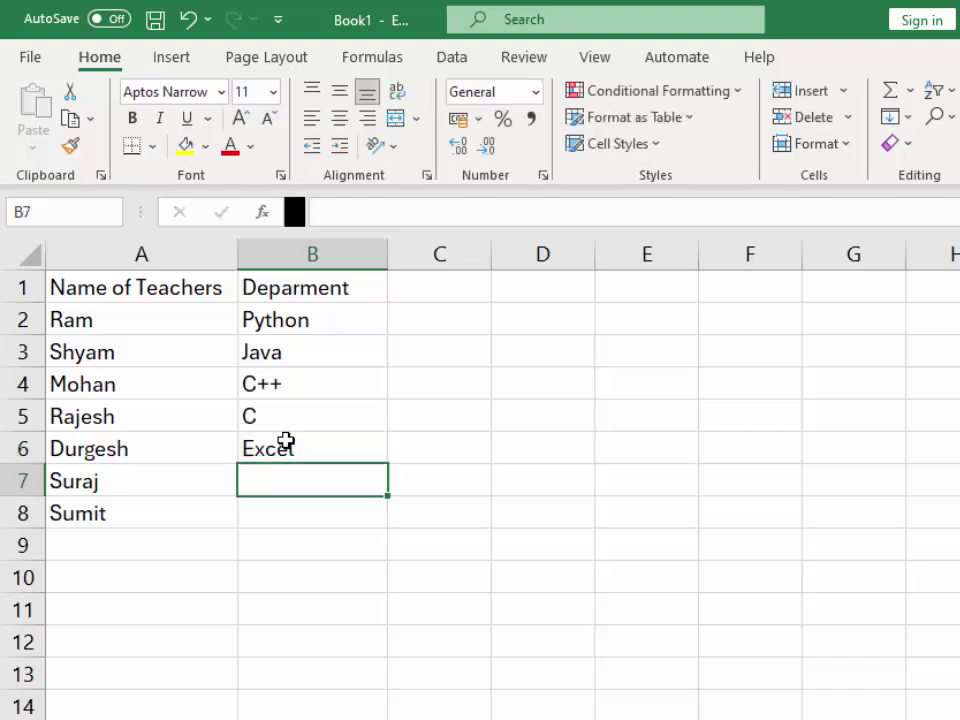
type("C")
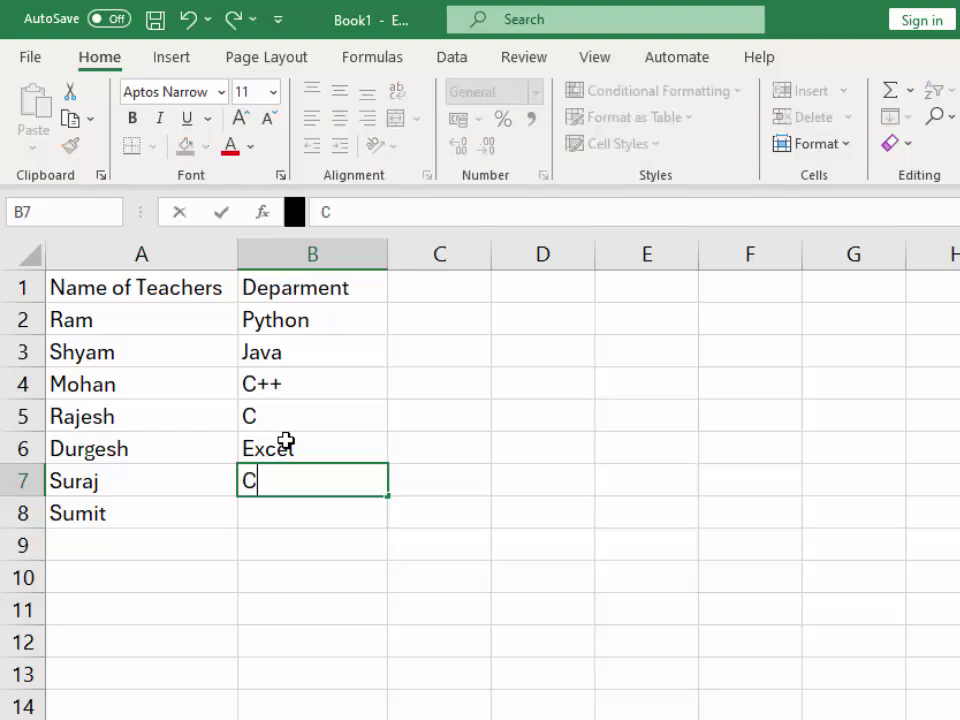
type("orel")
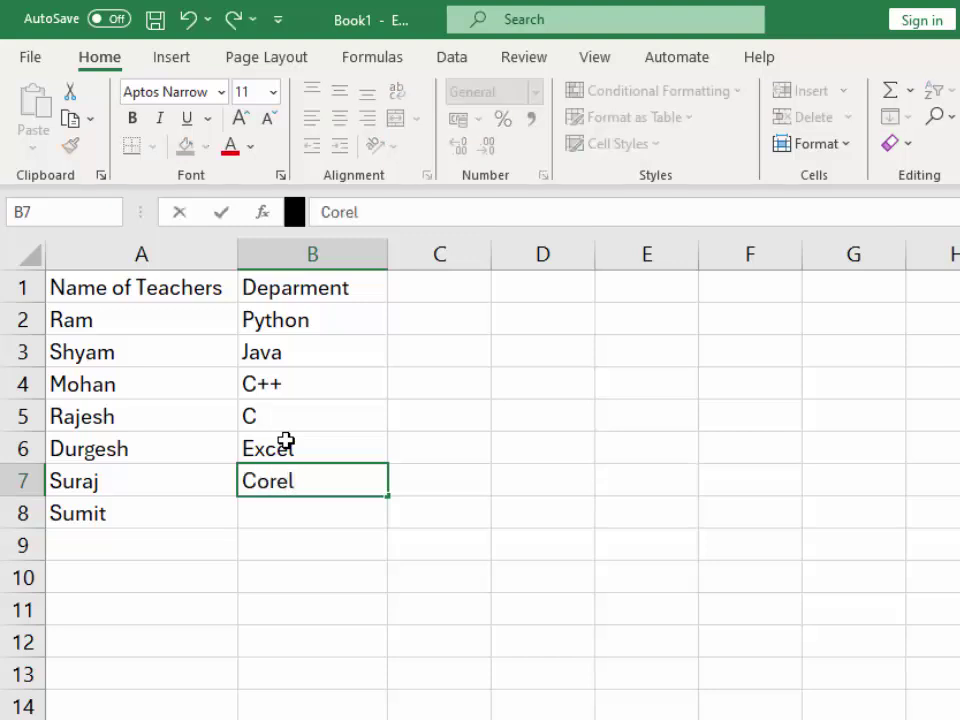
type(" Dra")
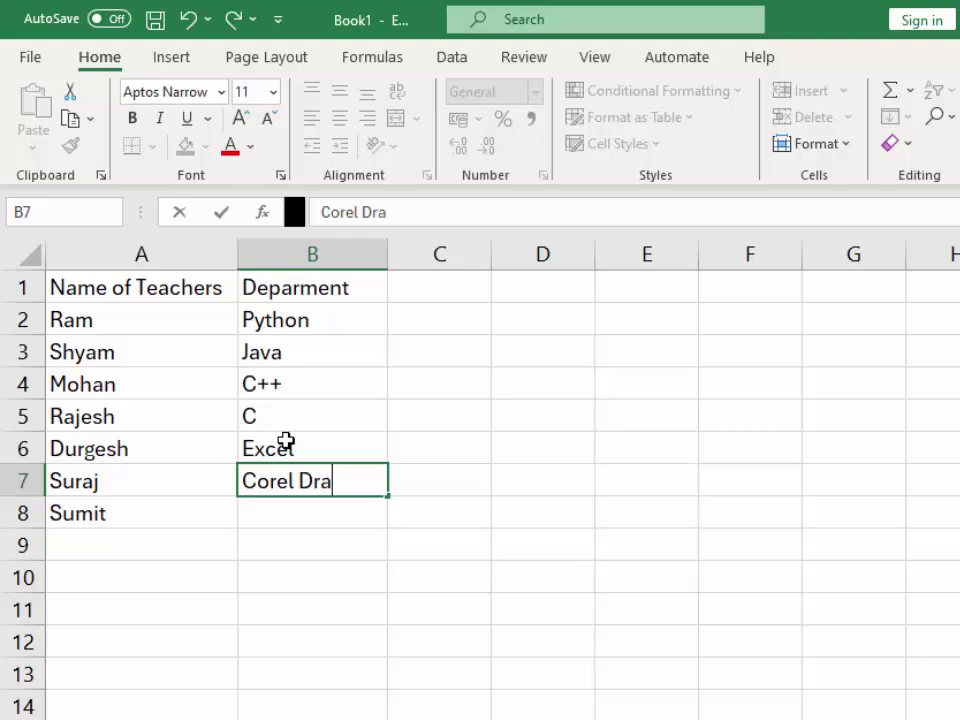
type("w")
left_click(358, 576)
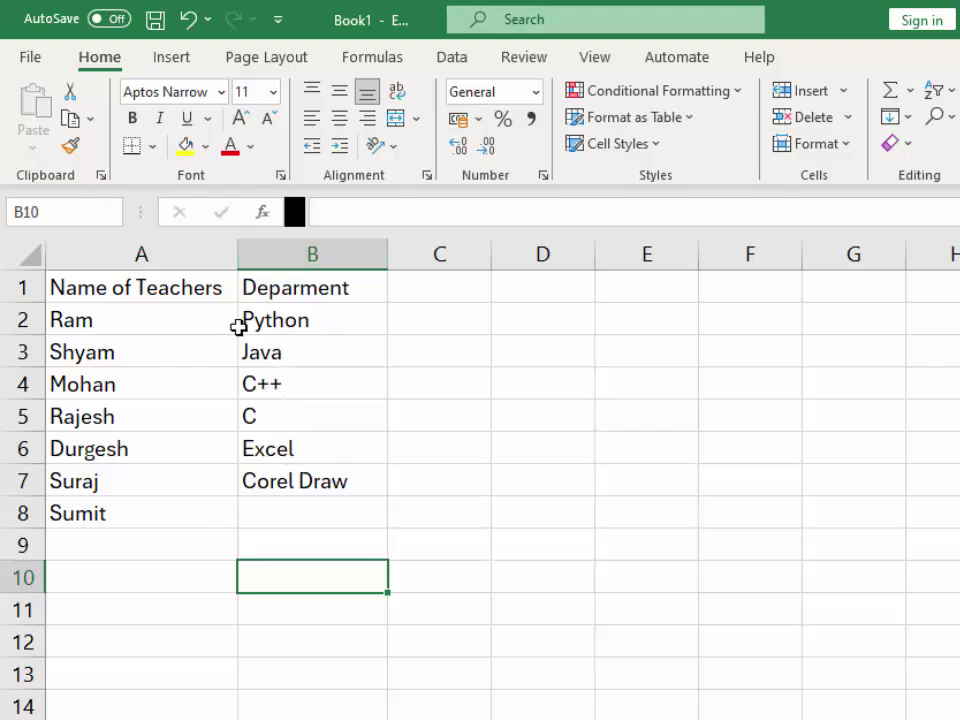
Step: Copy the six departments in B2:B7 and paste them into B8:B13
left_click_drag(285, 322, 298, 480)
right_click(283, 388)
key("Escape")
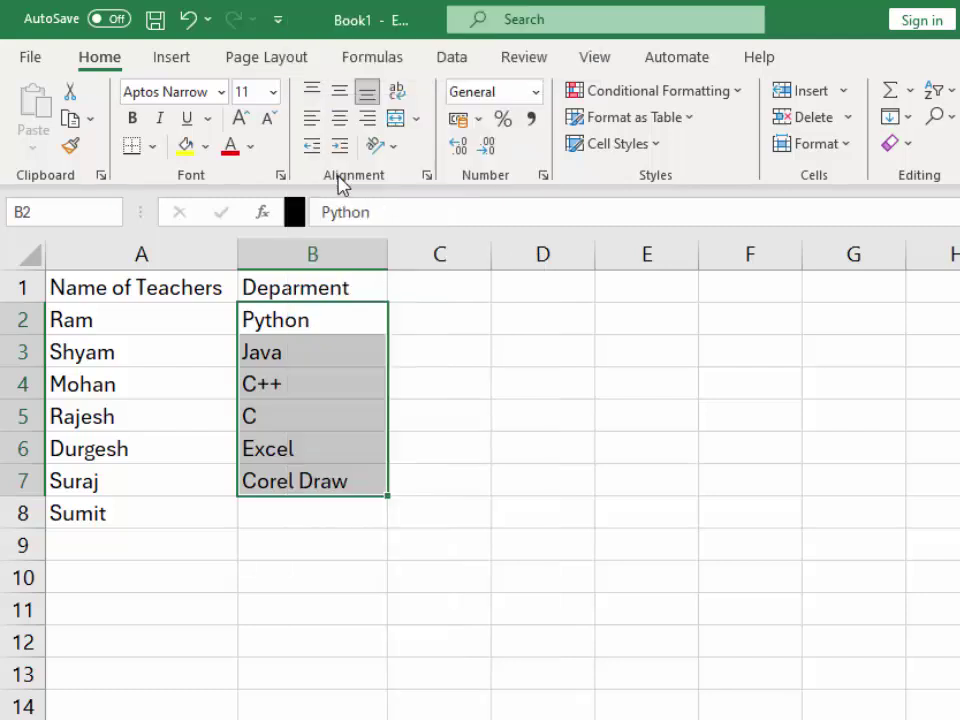
key("ctrl+c")
left_click(289, 525)
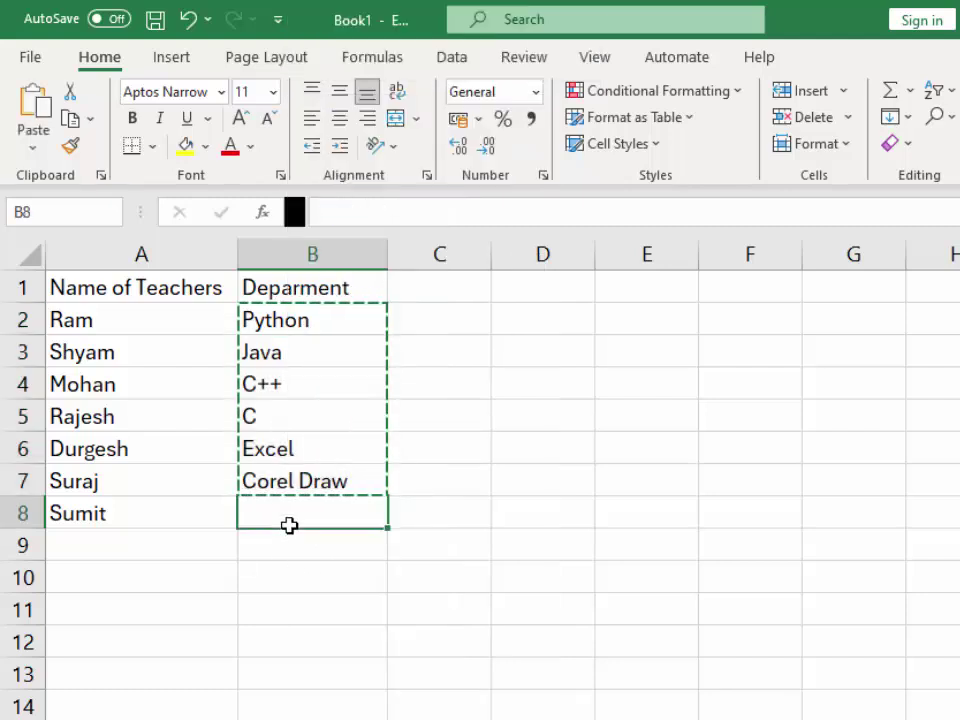
key("ctrl+v")
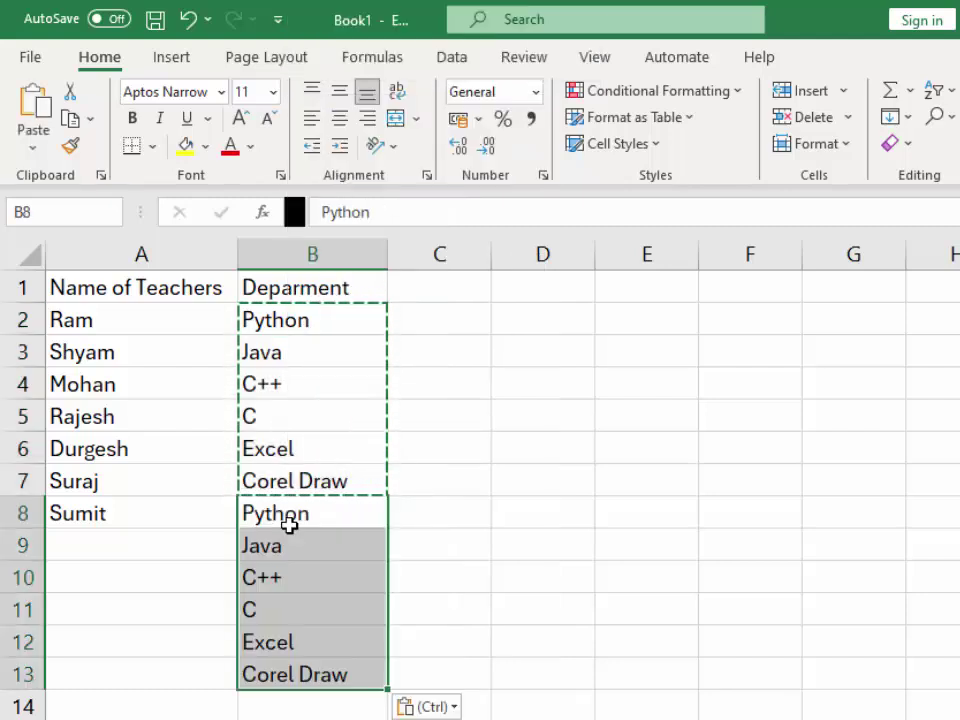
left_click_drag(290, 319, 313, 671)
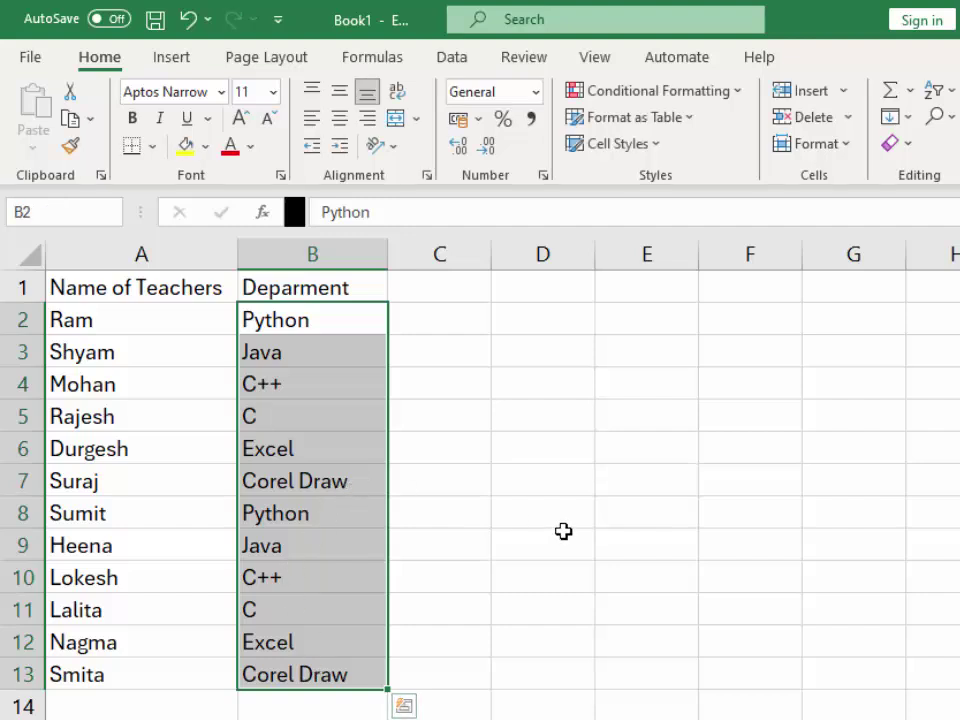
Step: Apply All Borders to cells A1:A2 with Alt+H+B+A
left_click(131, 301)
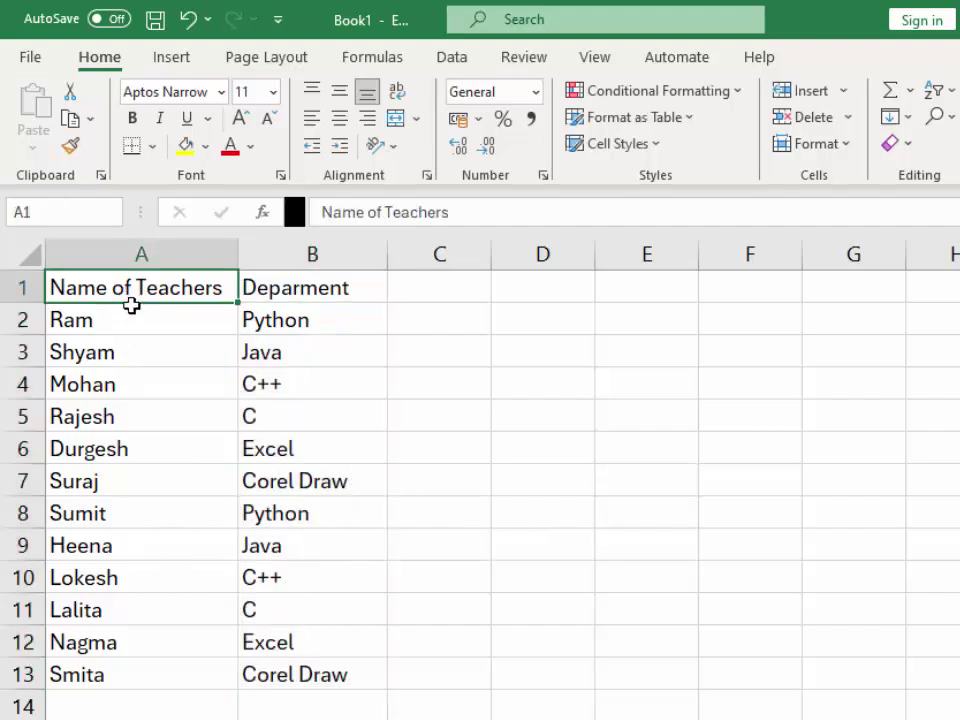
left_click_drag(131, 306, 137, 331)
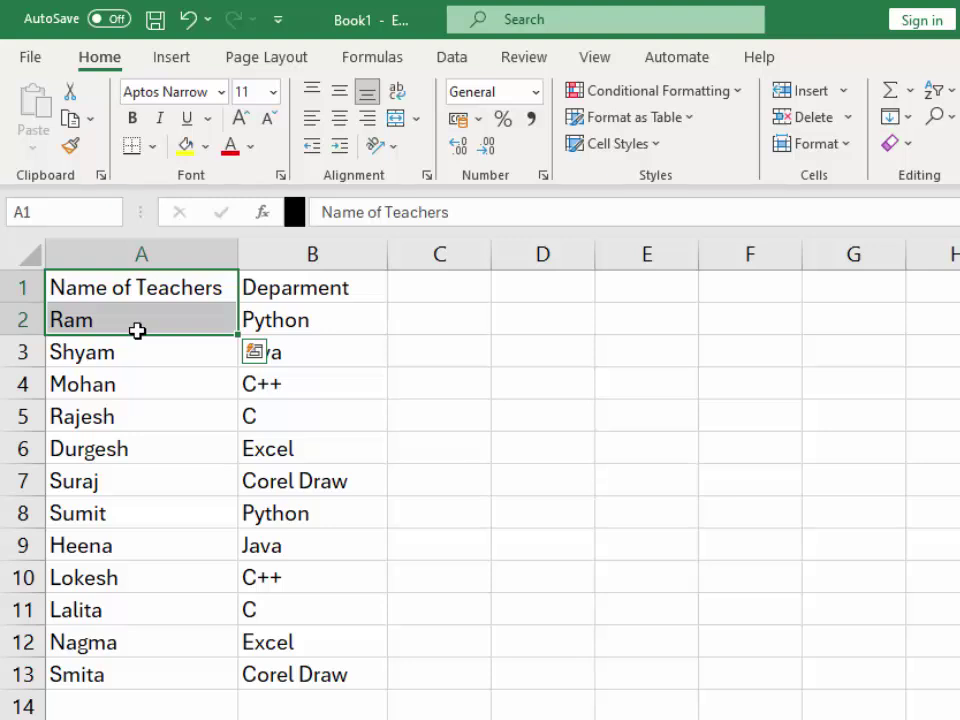
key("alt")
key("h")
key("b")
key("a")
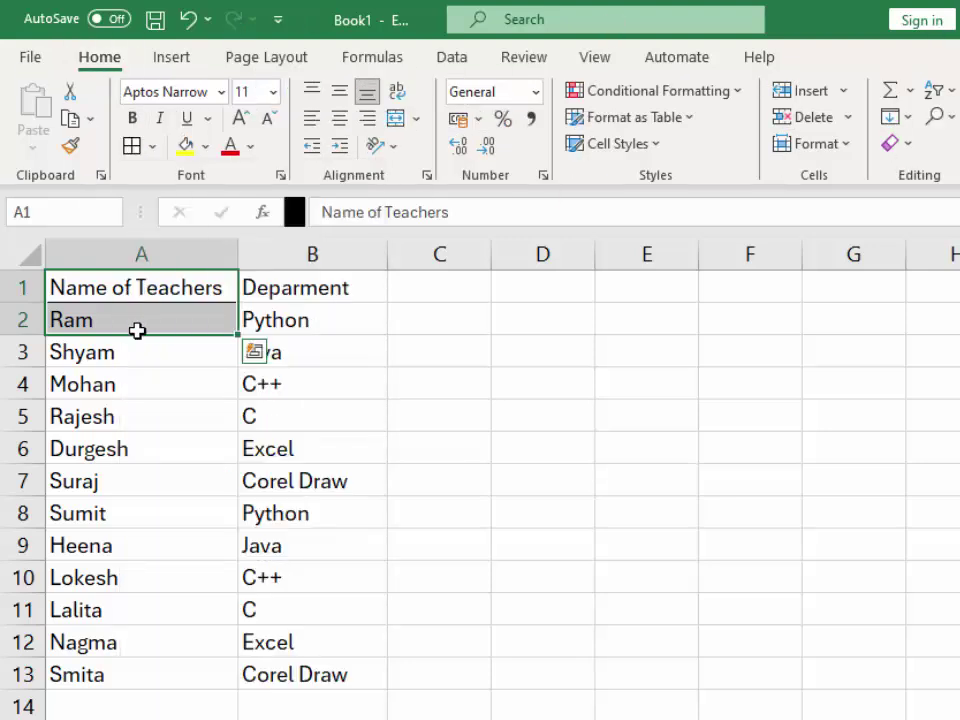
left_click(131, 276)
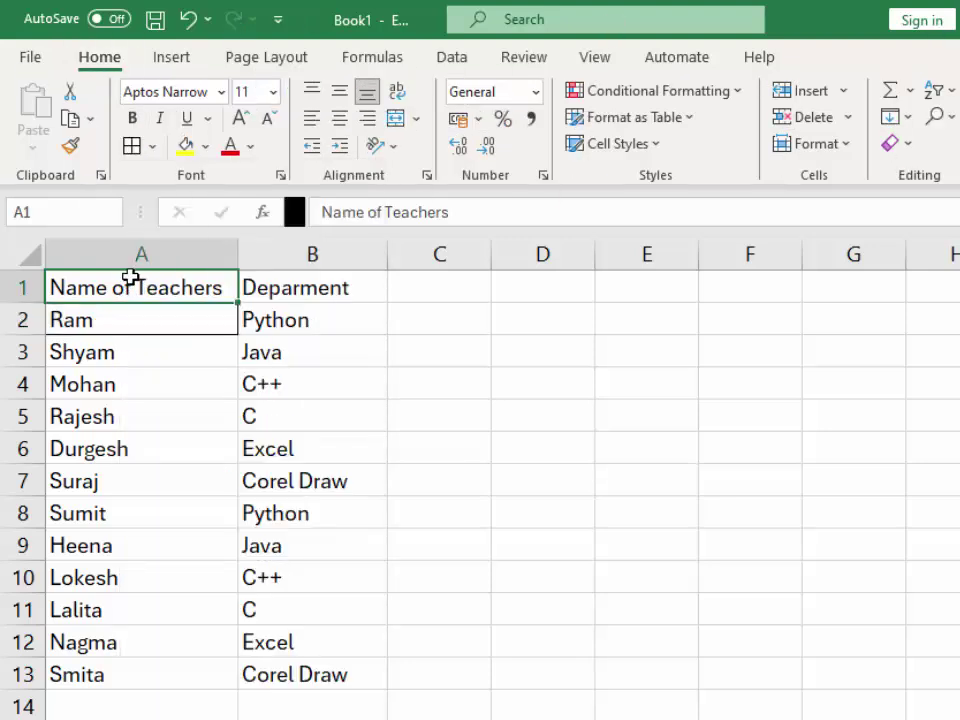
Step: Back out of the save page and cancel the close prompt, keeping Book1 open unsaved
key("ctrl+s")
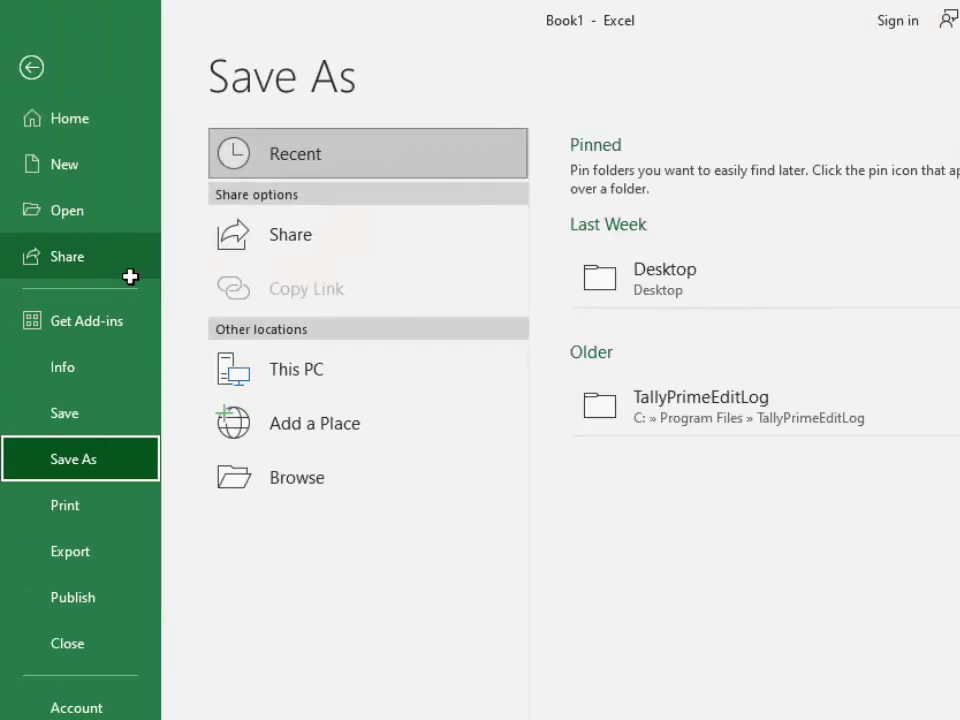
key("ctrl+w")
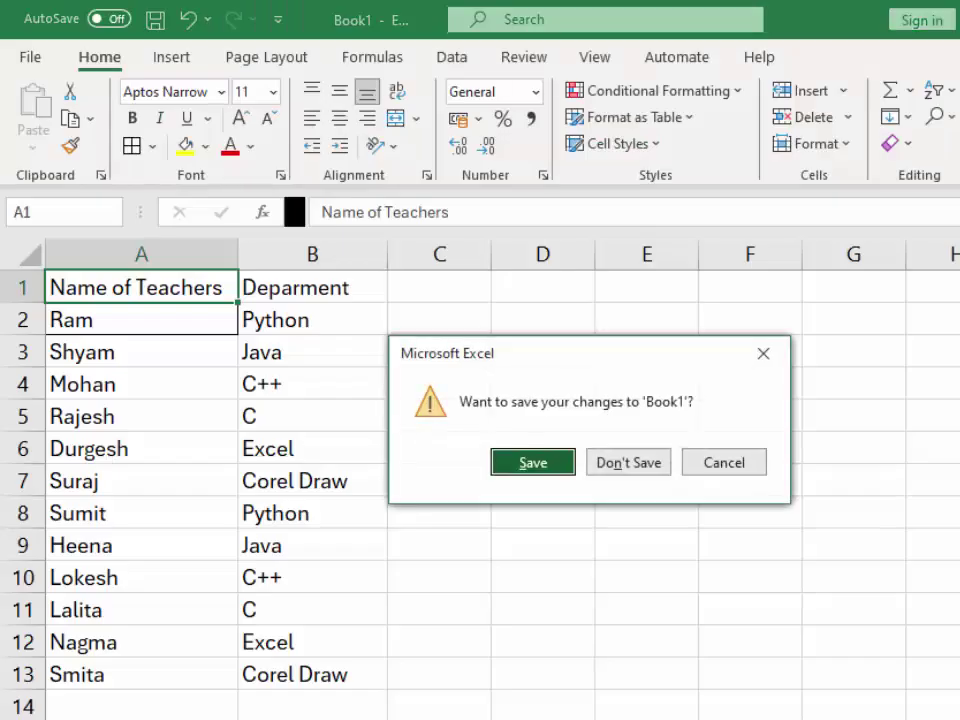
left_click(755, 472)
Step: Select the whole teacher table A1:B13 and apply All Borders
left_click(135, 388)
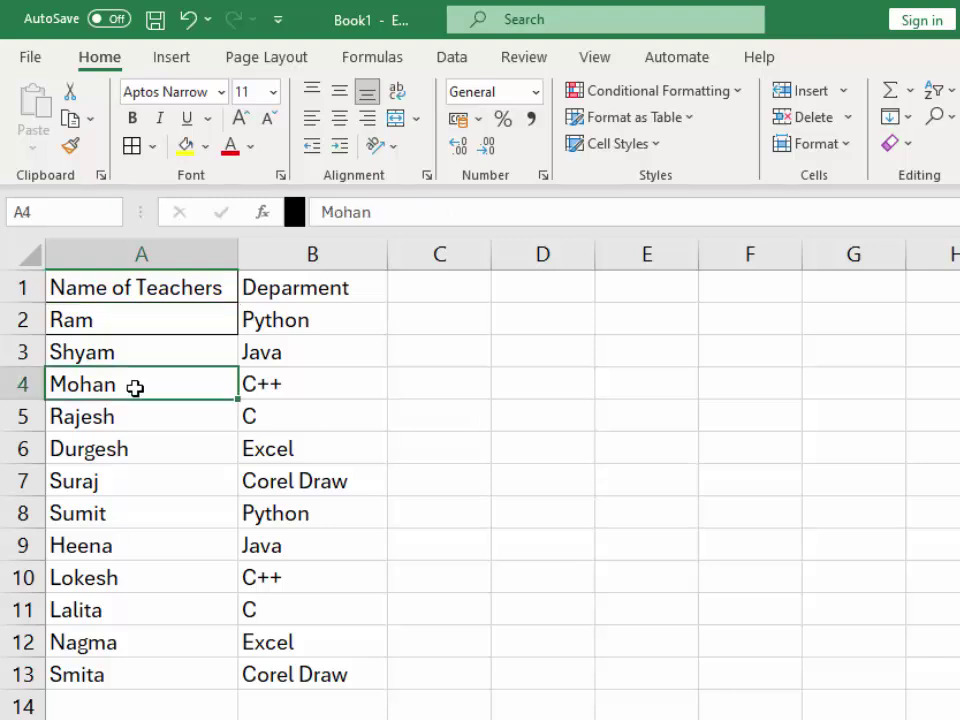
key("ctrl+a")
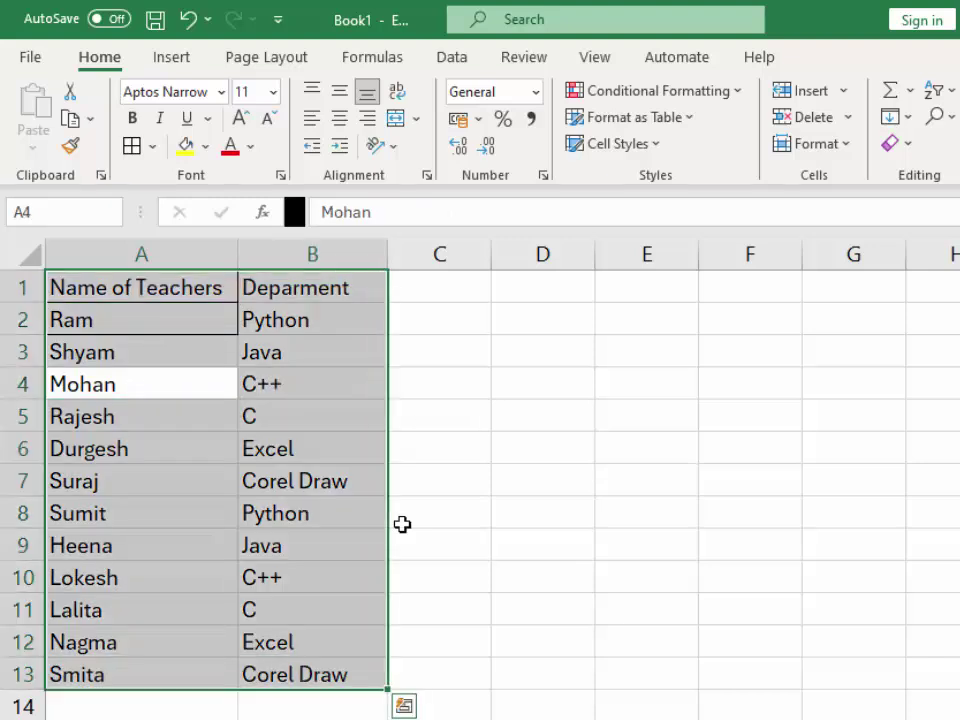
key("alt+h")
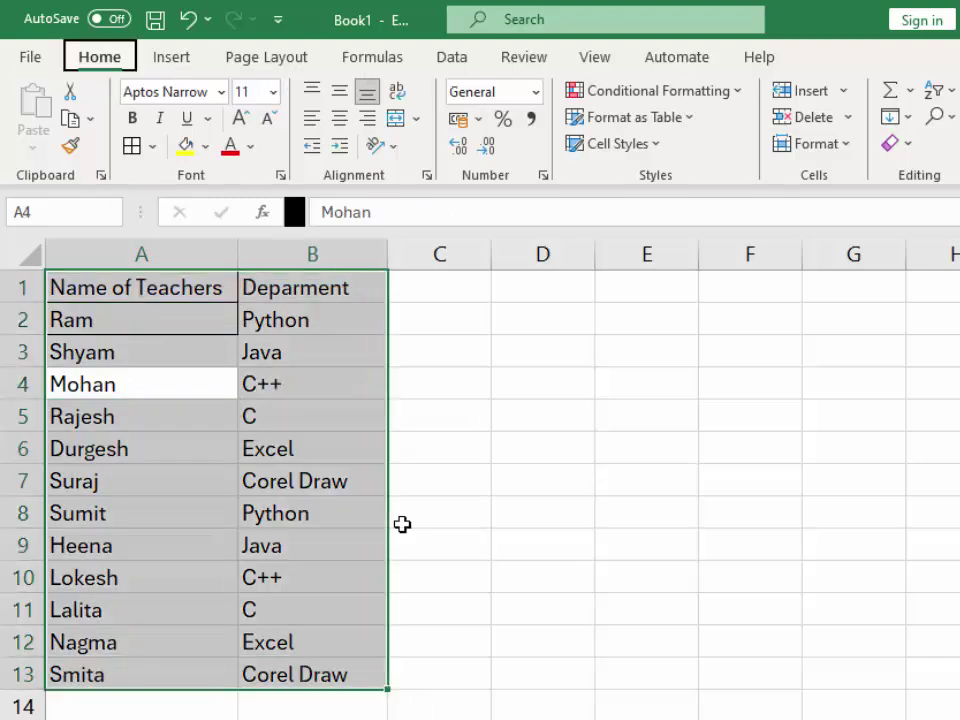
key("b")
key("a")
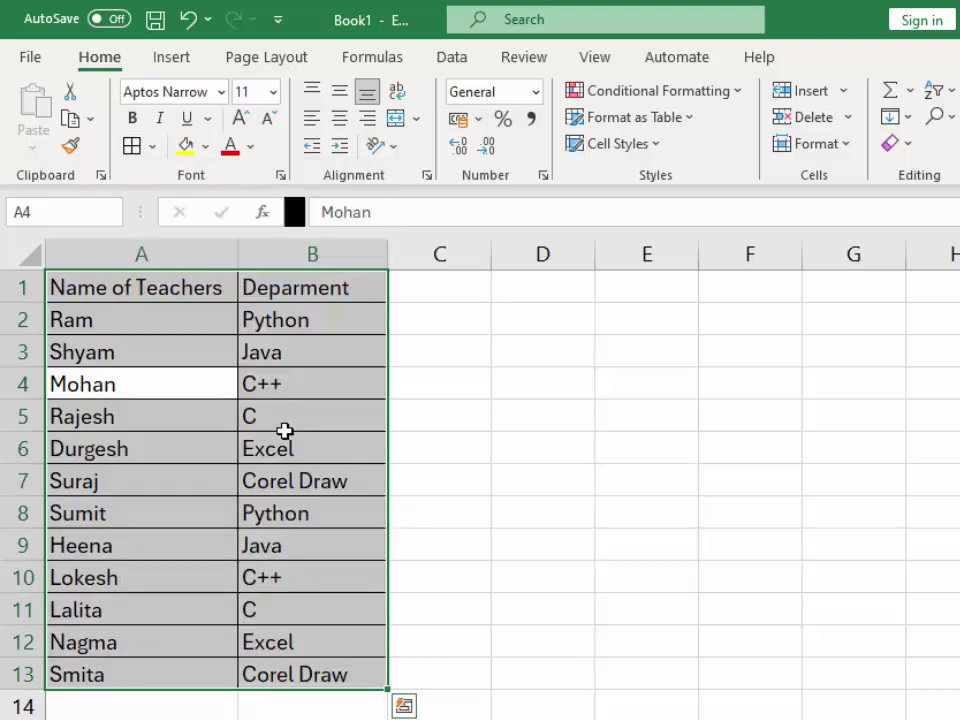
left_click(145, 281)
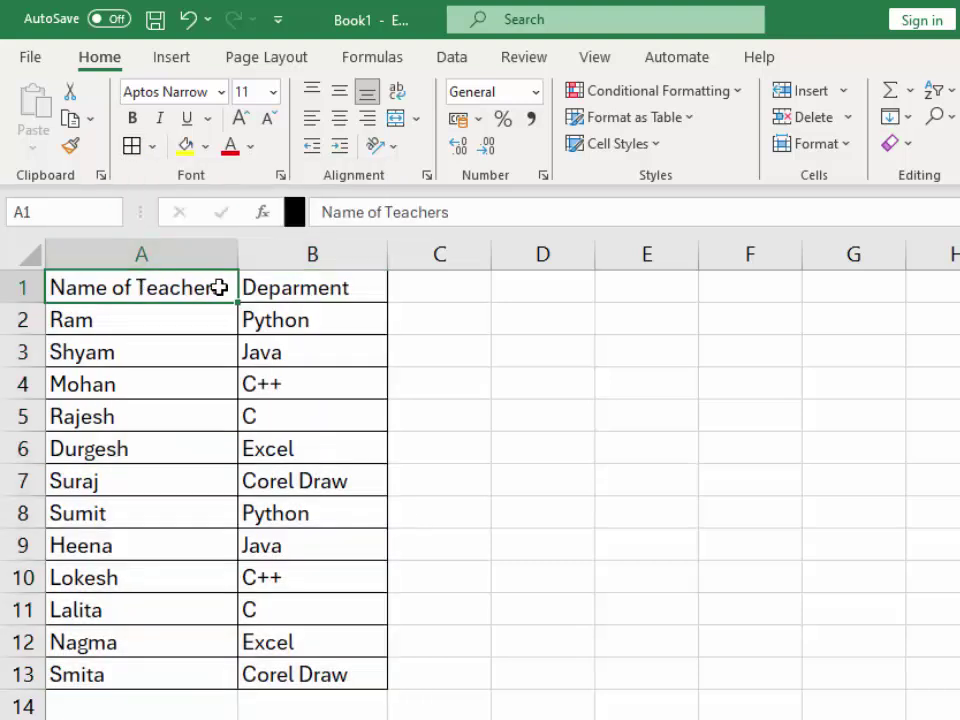
Step: Fill the header cells A1:B1 yellow
left_click_drag(145, 281, 266, 285)
left_click(185, 148)
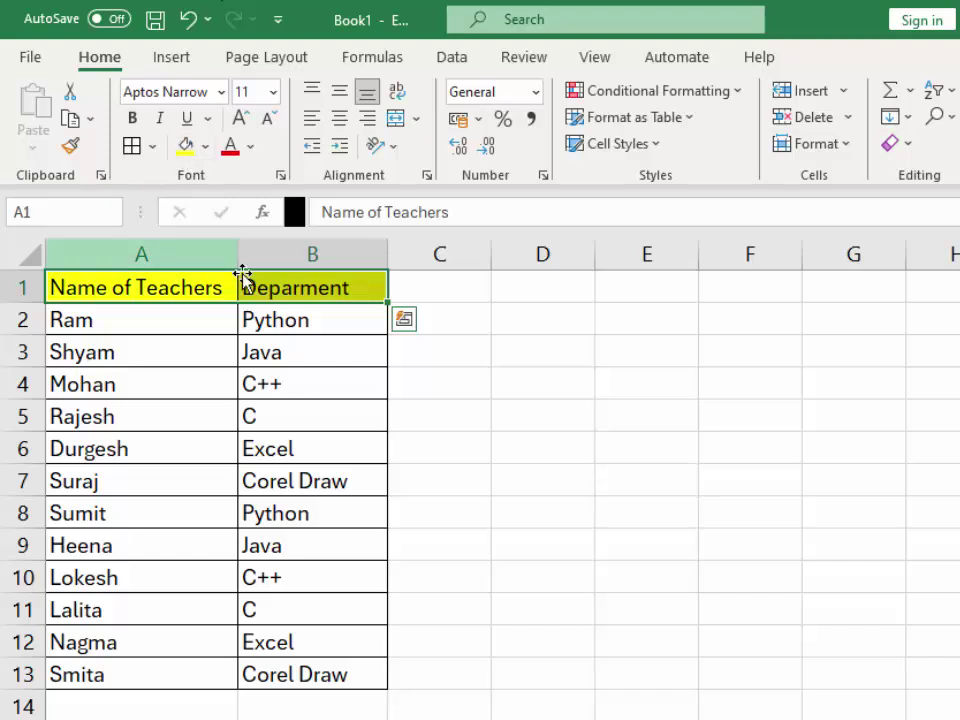
left_click(626, 536)
left_click(566, 339)
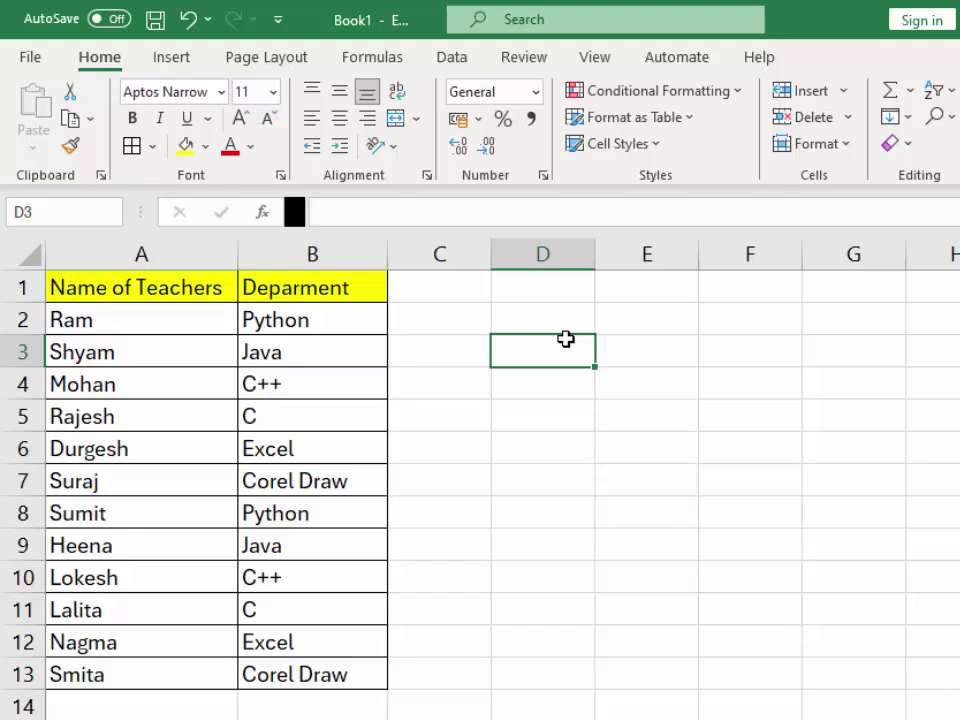
Step: Enter Python in D2 and copy Java from B3 into E2
type("=")
key("Escape")
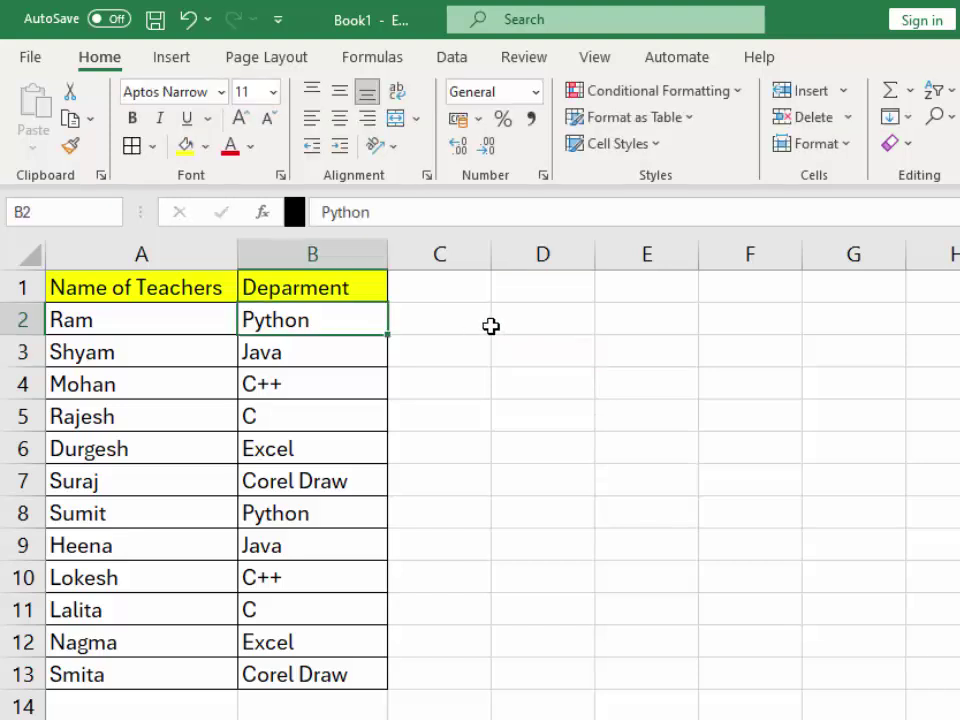
left_click(536, 314)
type("Python")
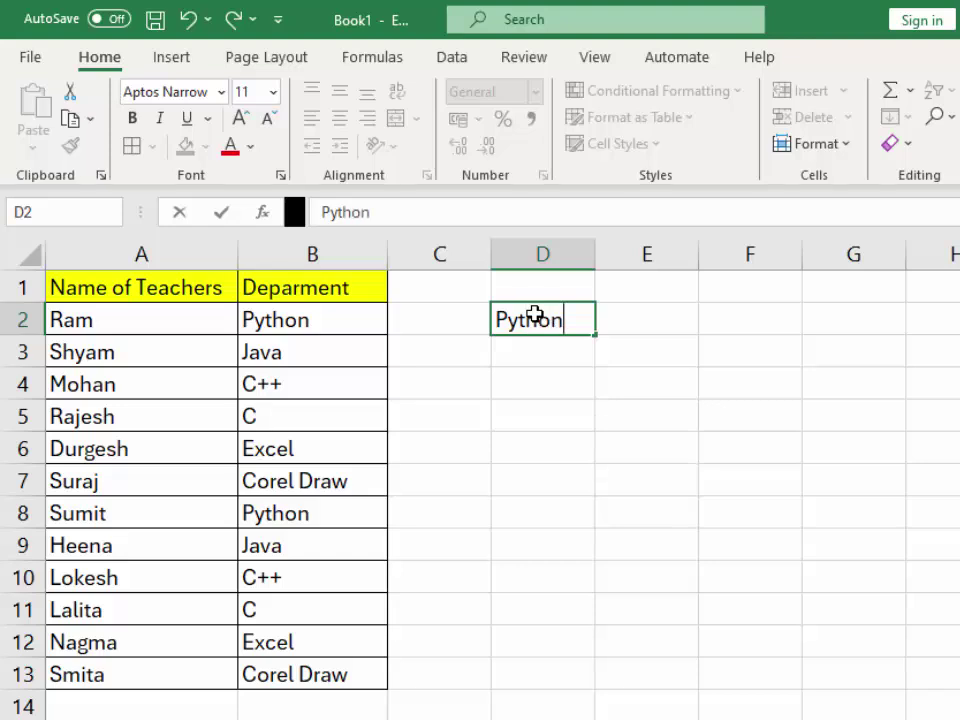
left_click(321, 358)
right_click(322, 356)
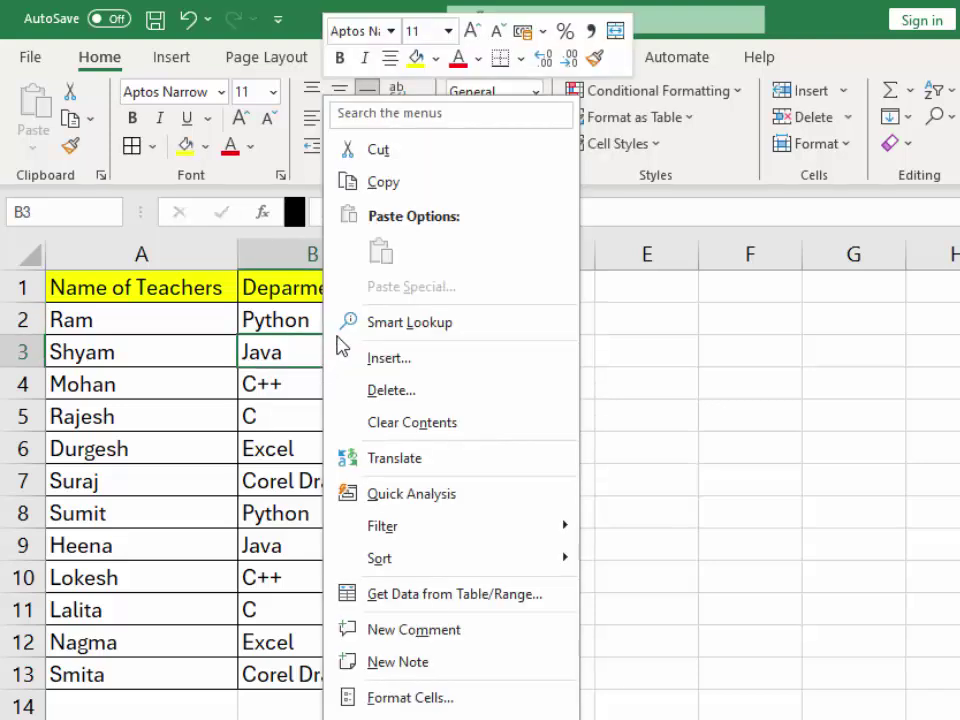
left_click(376, 181)
left_click(617, 316)
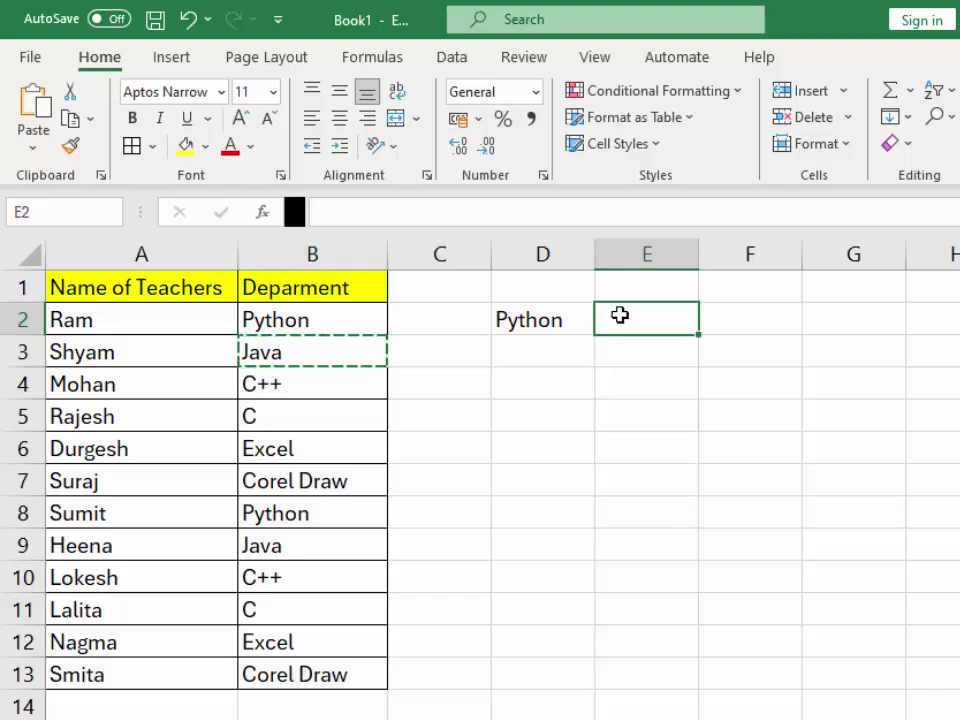
key("ctrl+v")
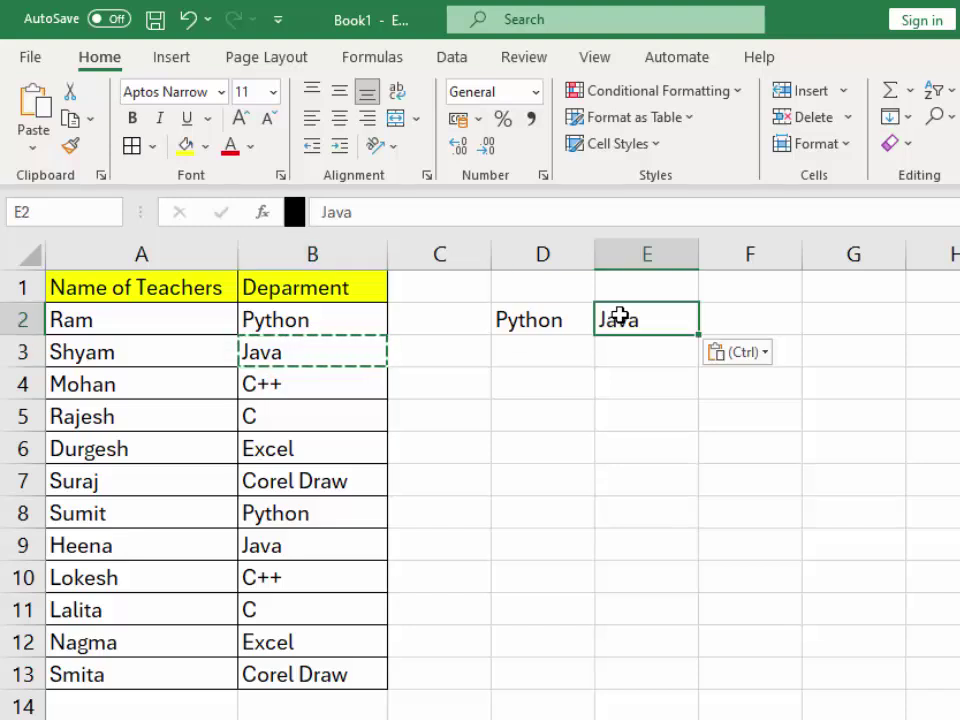
Step: Copy C++ and C from column B into F2 and G2
left_click(311, 390)
right_click(312, 392)
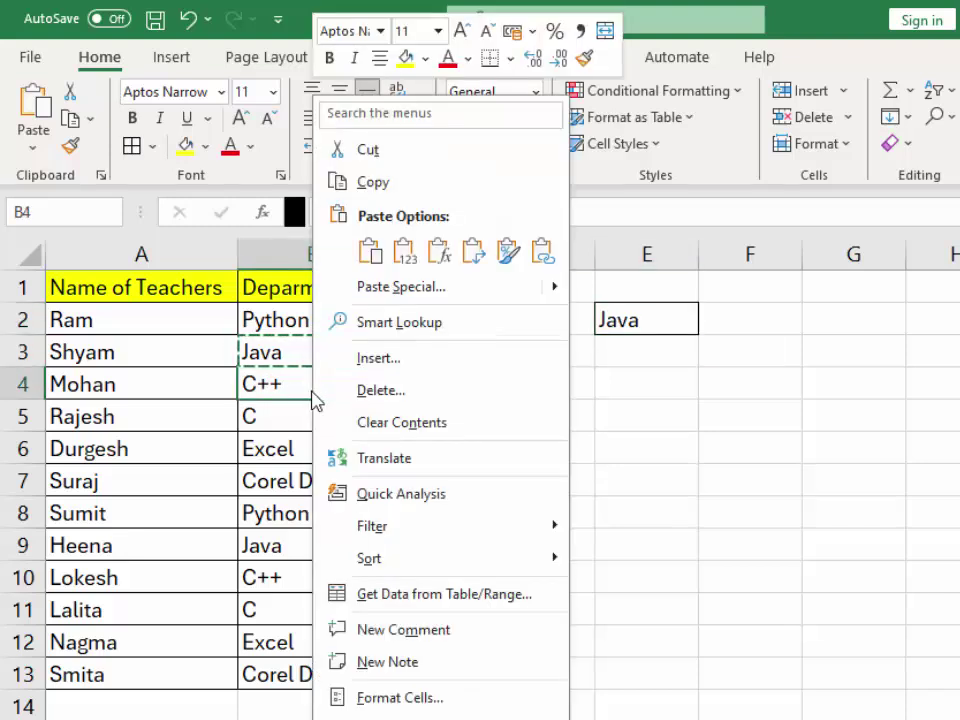
left_click(370, 184)
left_click(725, 320)
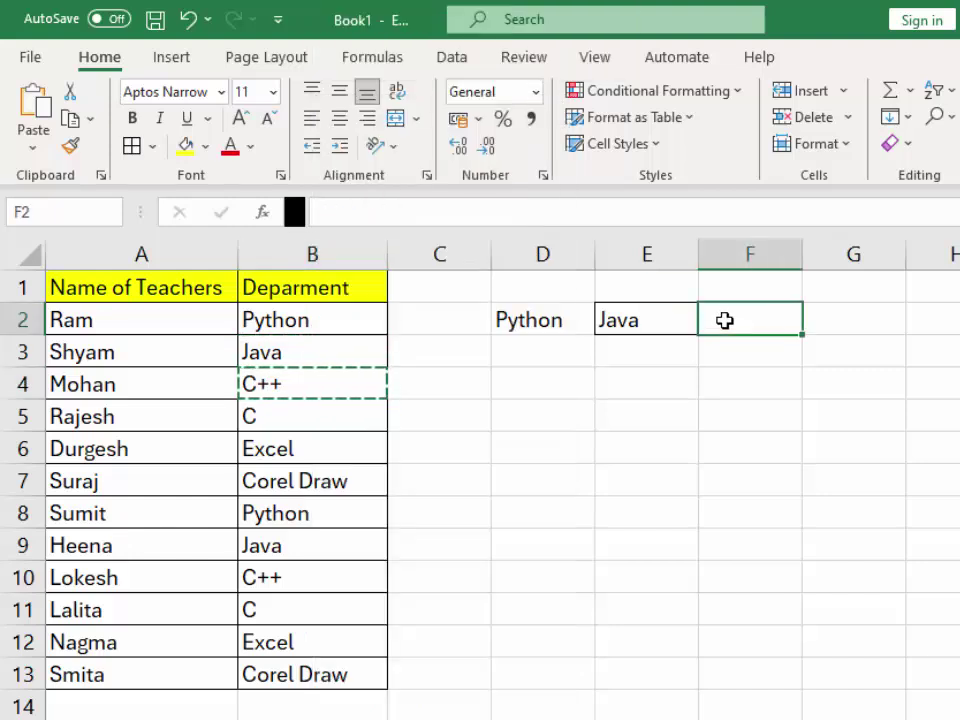
key("ctrl+v")
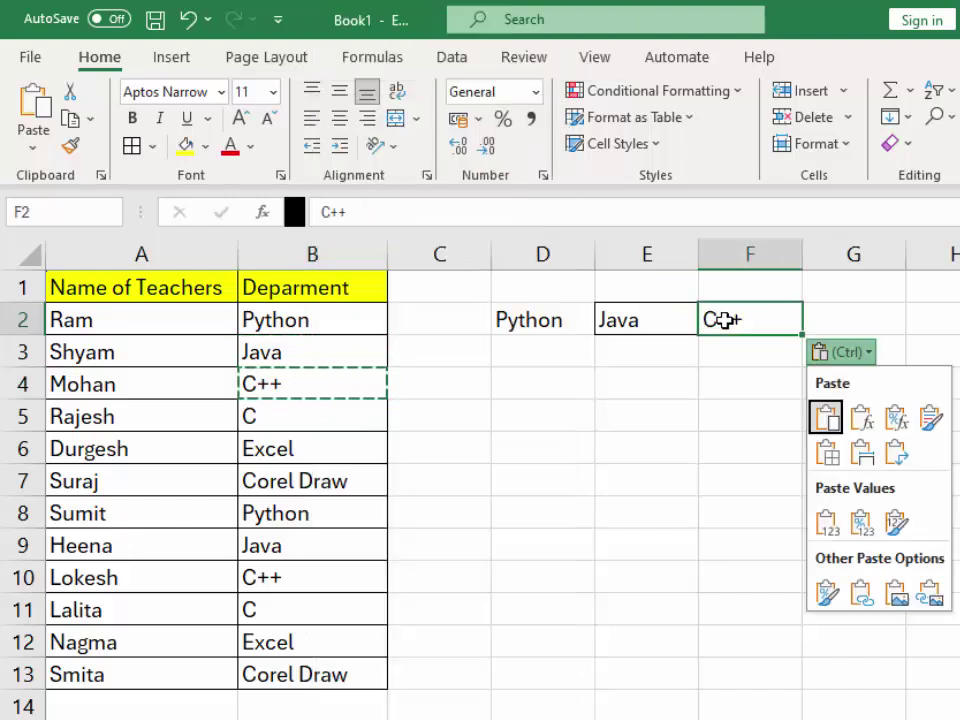
left_click(268, 425)
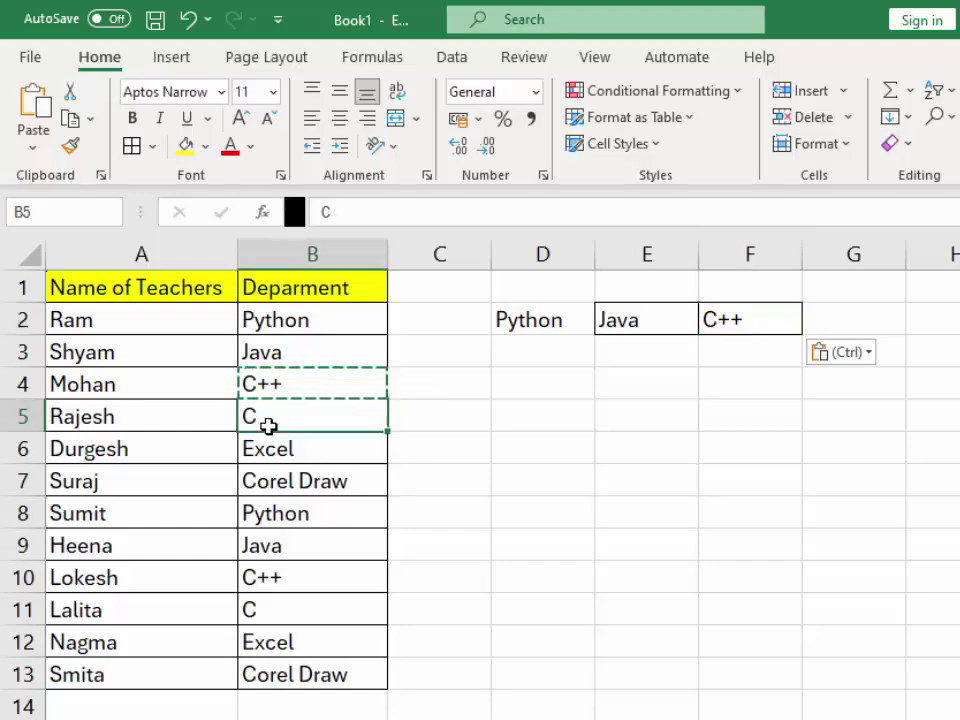
right_click(268, 425)
left_click(334, 90)
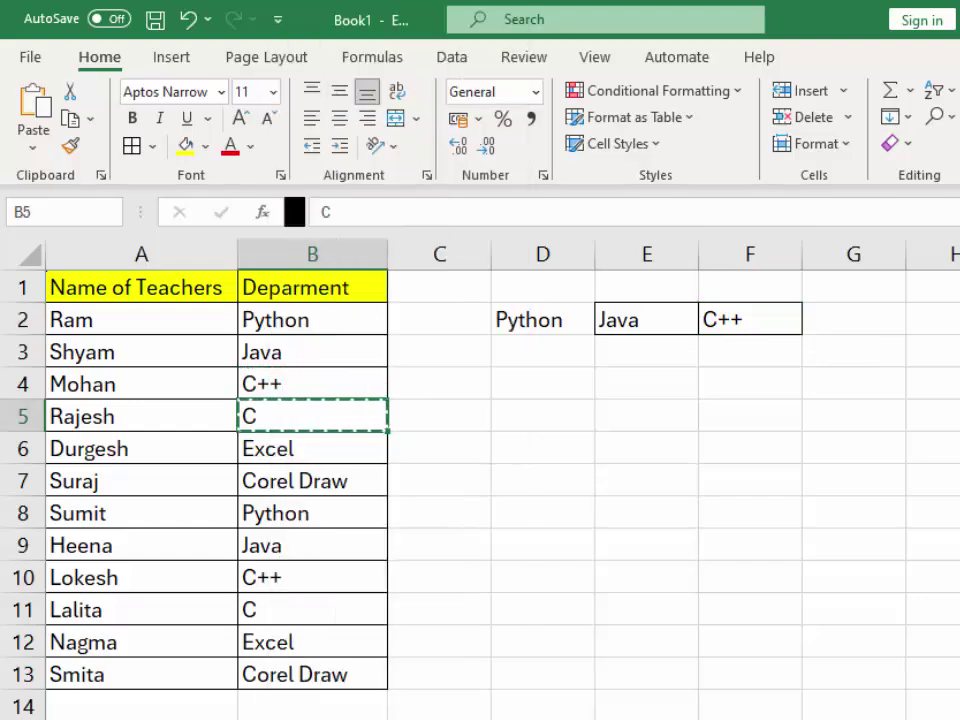
left_click(857, 319)
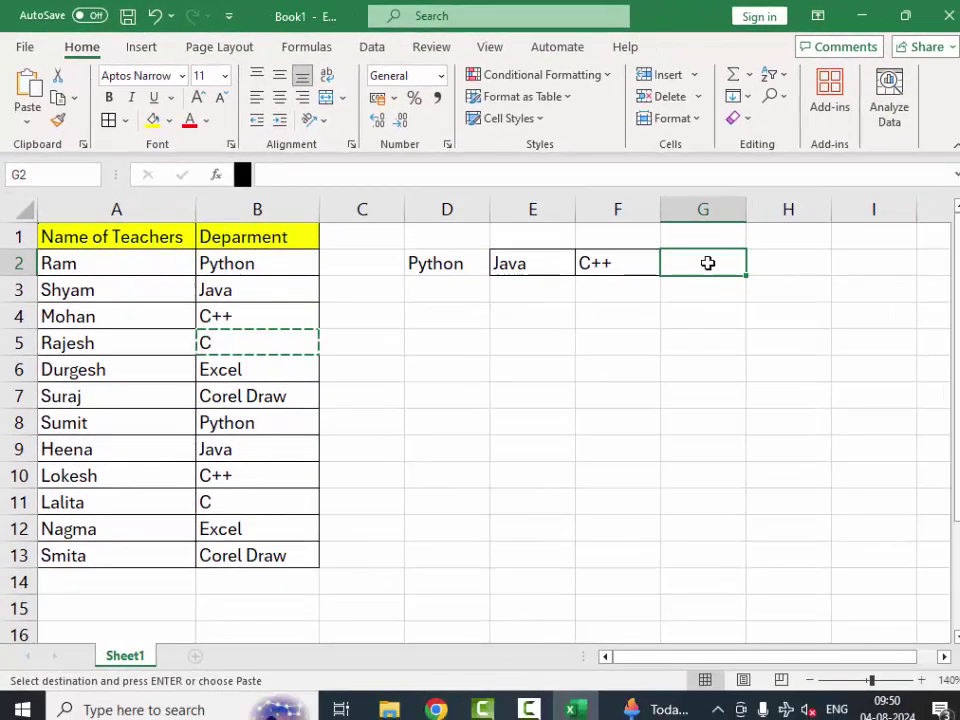
key("ctrl+v")
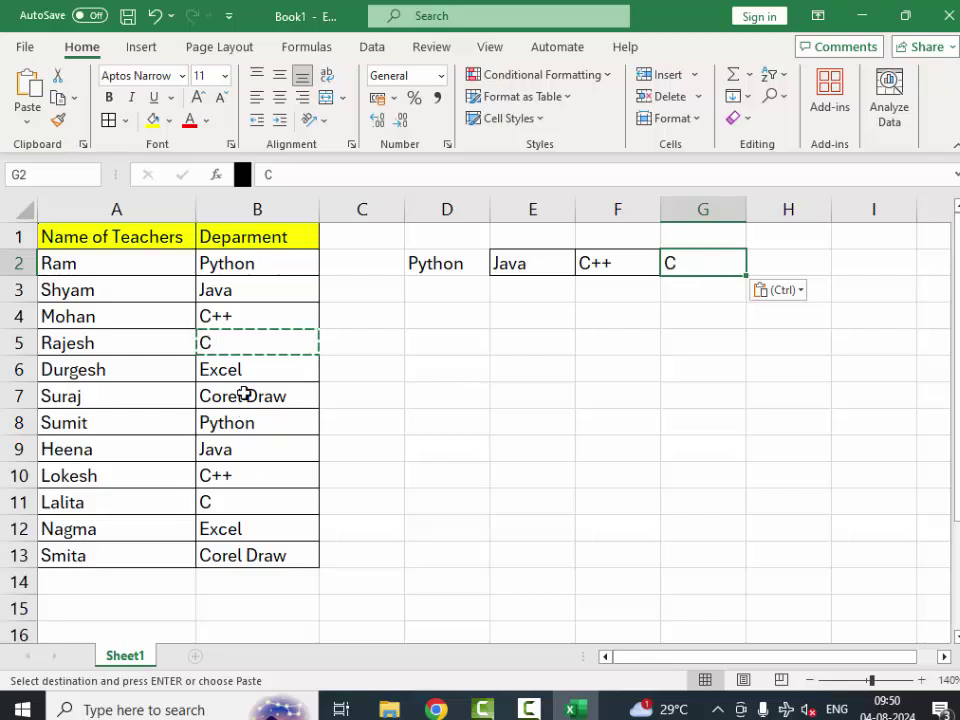
Step: Copy Corel Draw into H2 and begin typing Excel in I2
left_click(245, 394)
right_click(245, 394)
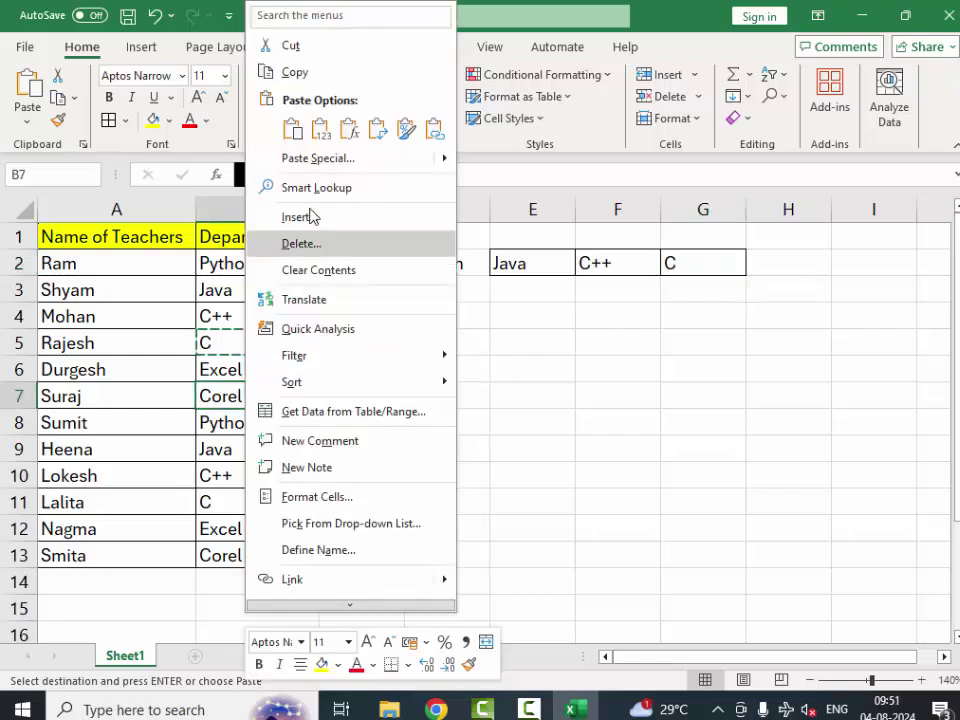
left_click(304, 78)
left_click_drag(780, 280, 780, 274)
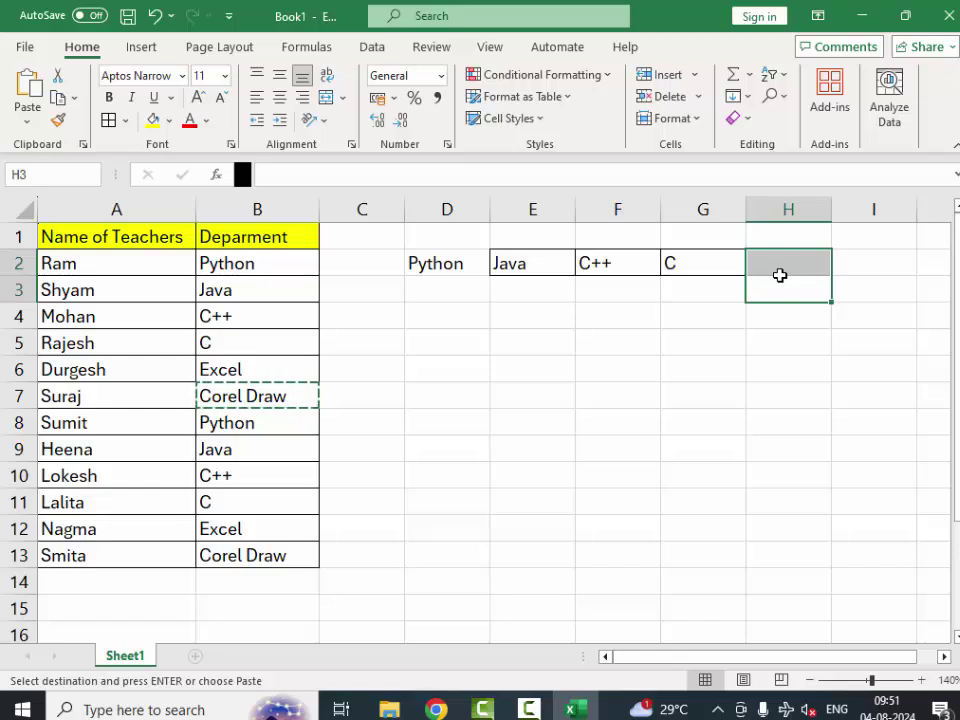
left_click(780, 274)
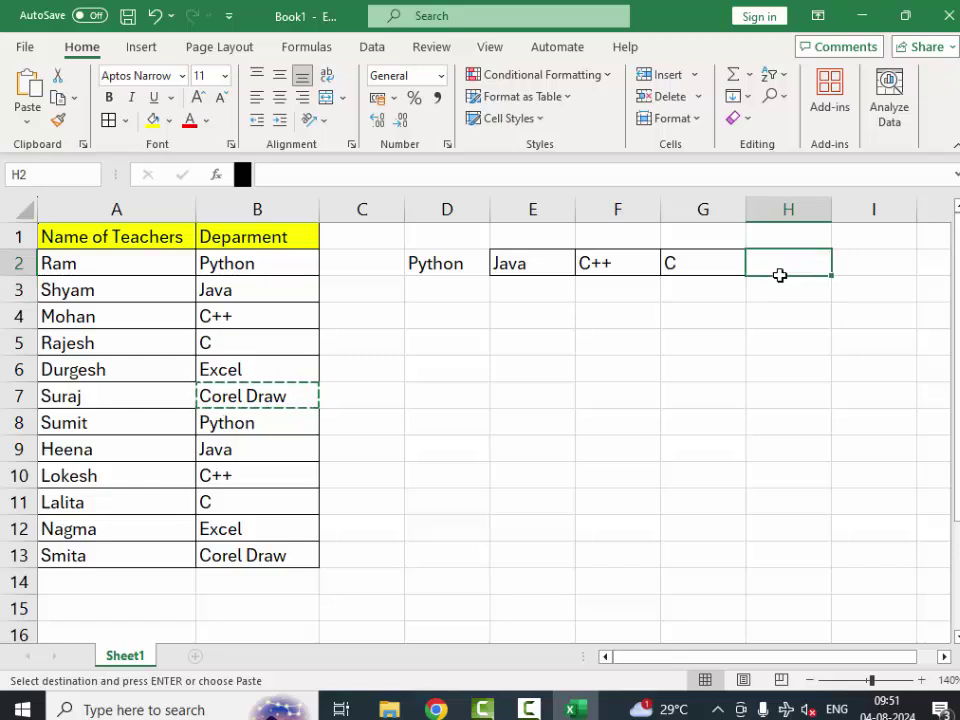
key("ctrl+v")
left_click(873, 259)
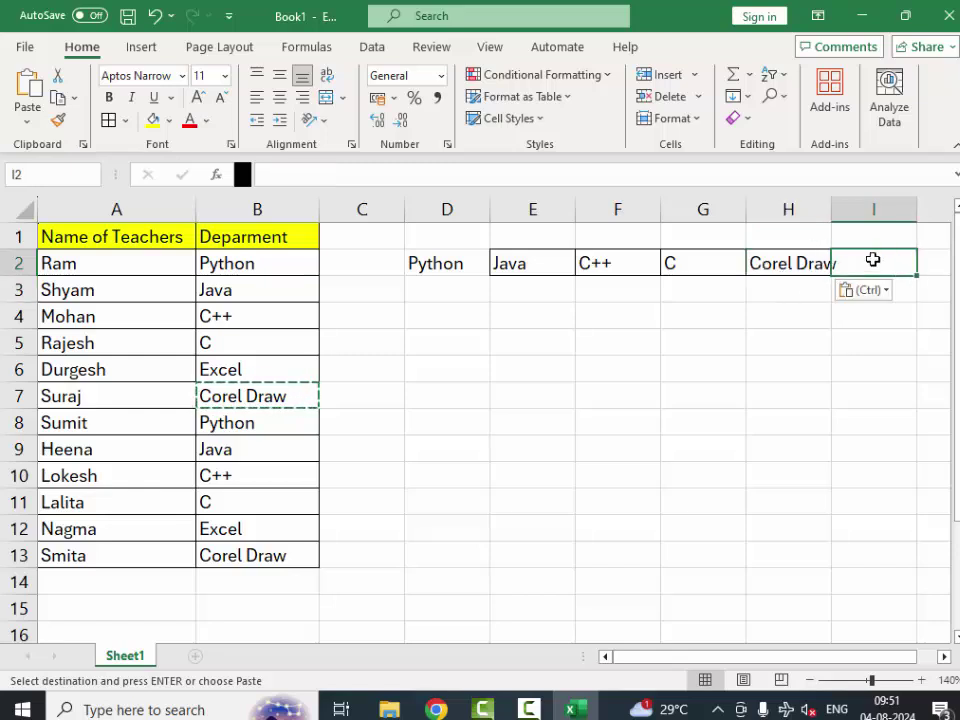
type("Excel")
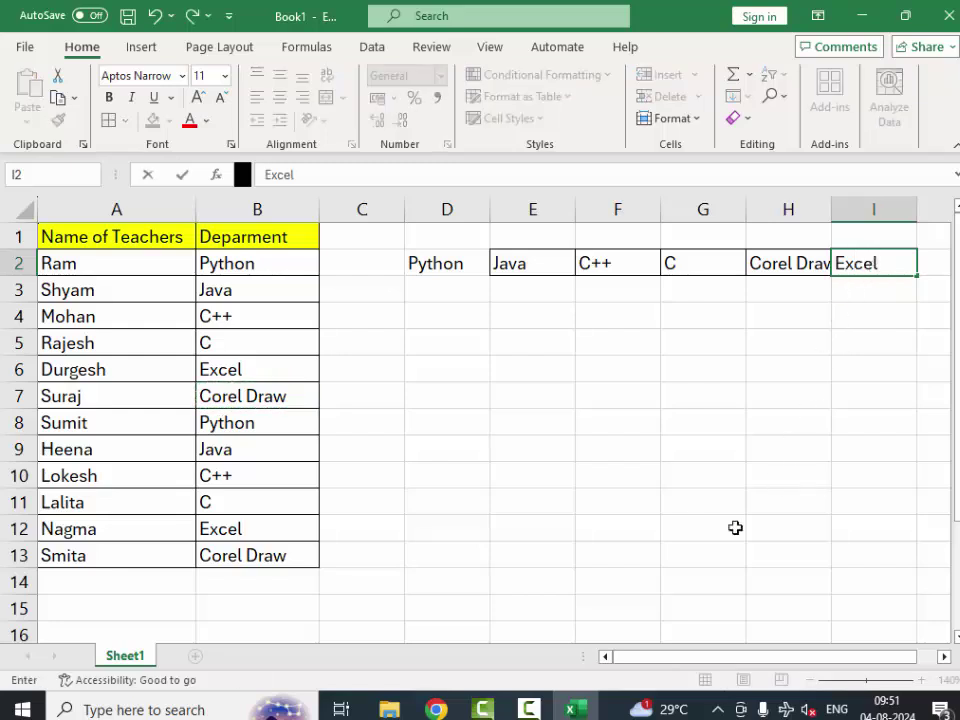
Step: Commit 'Excel' in I2 and AutoFit column H to fit Corel Draw
left_click(650, 561)
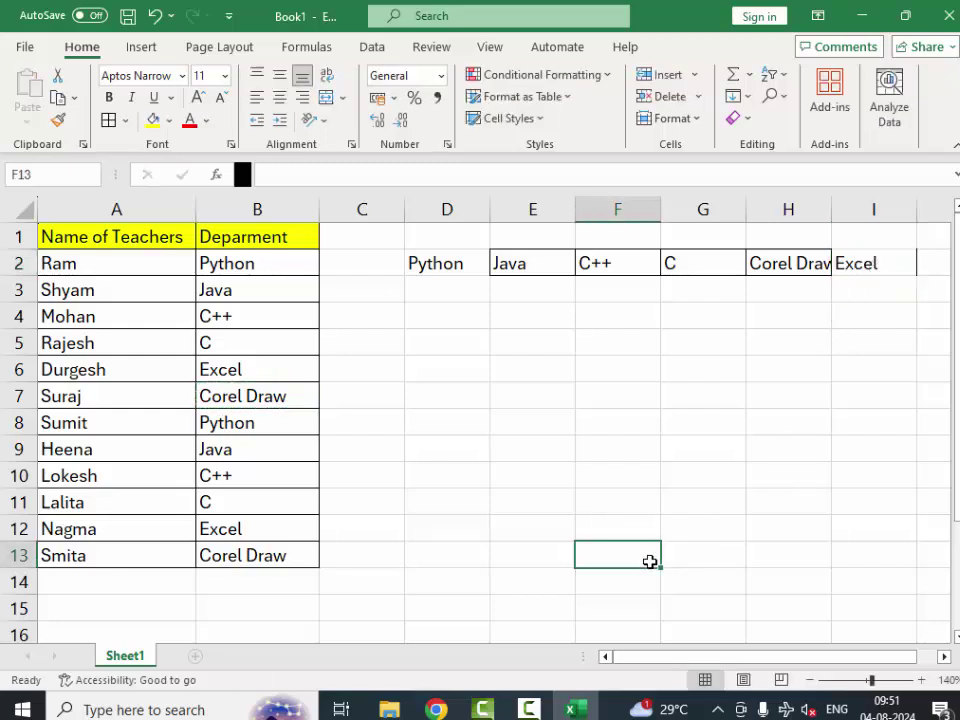
left_click(871, 384)
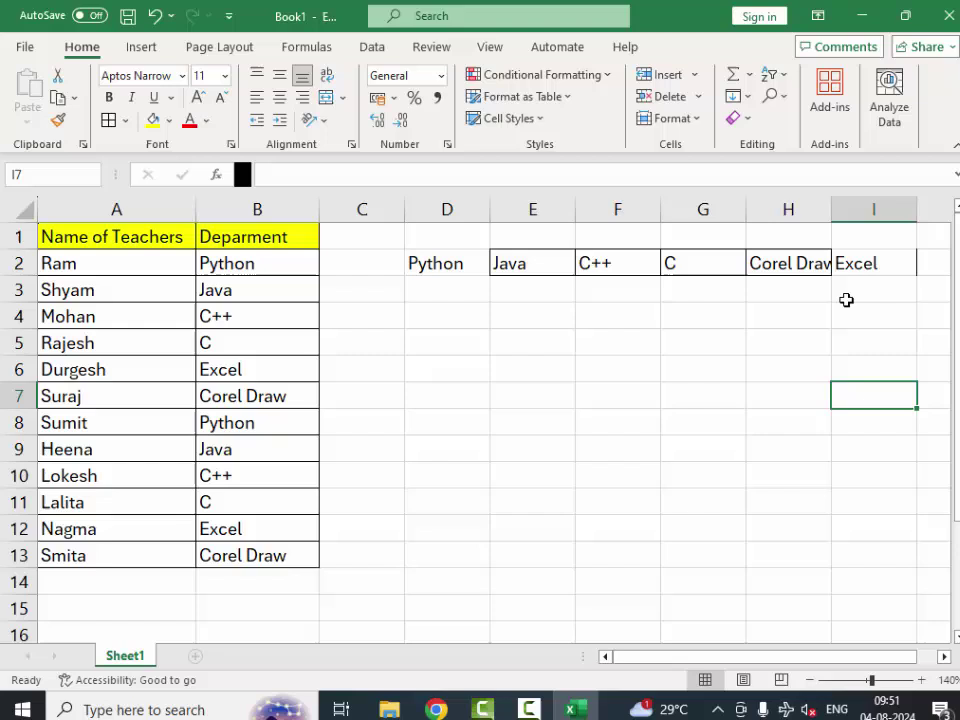
double_click(828, 209)
left_click(839, 368)
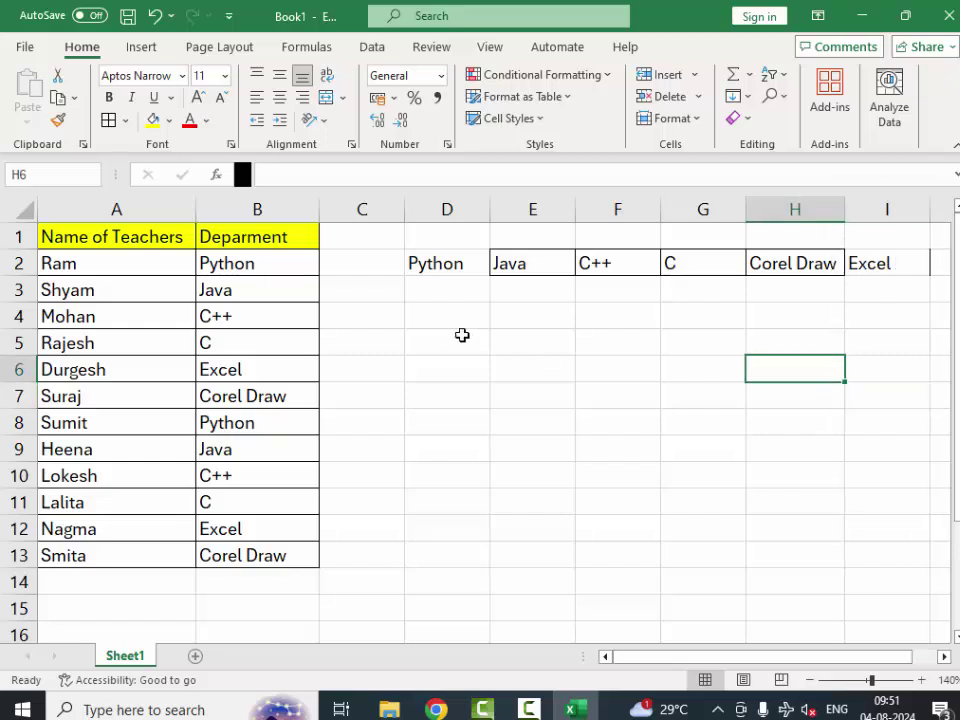
Step: Give the department headings D2:I2 a light orange fill
left_click_drag(480, 265, 858, 257)
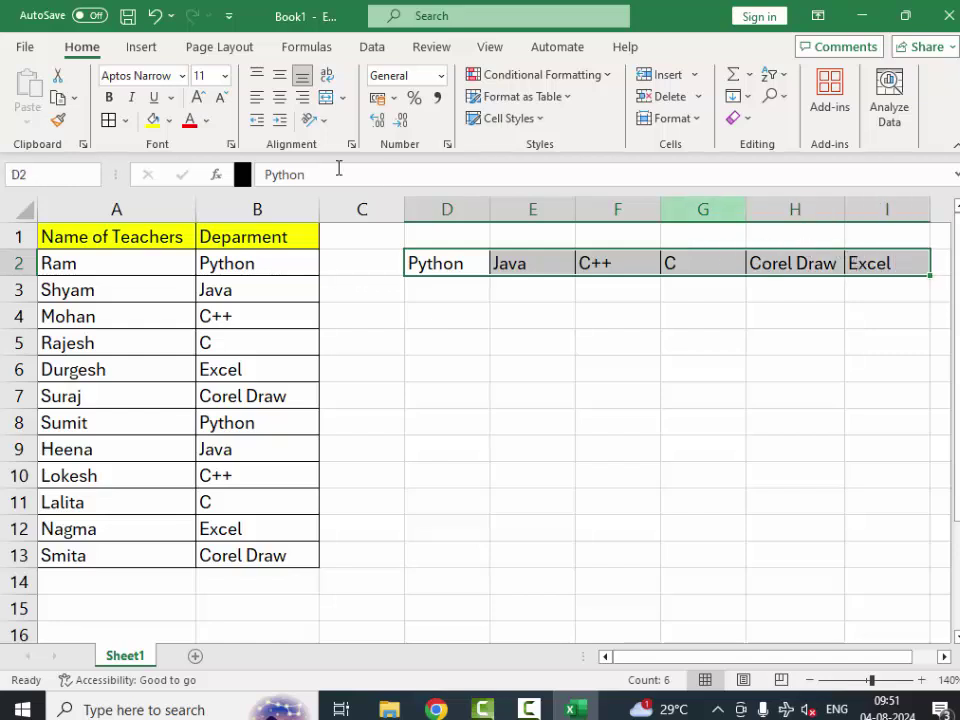
left_click(168, 120)
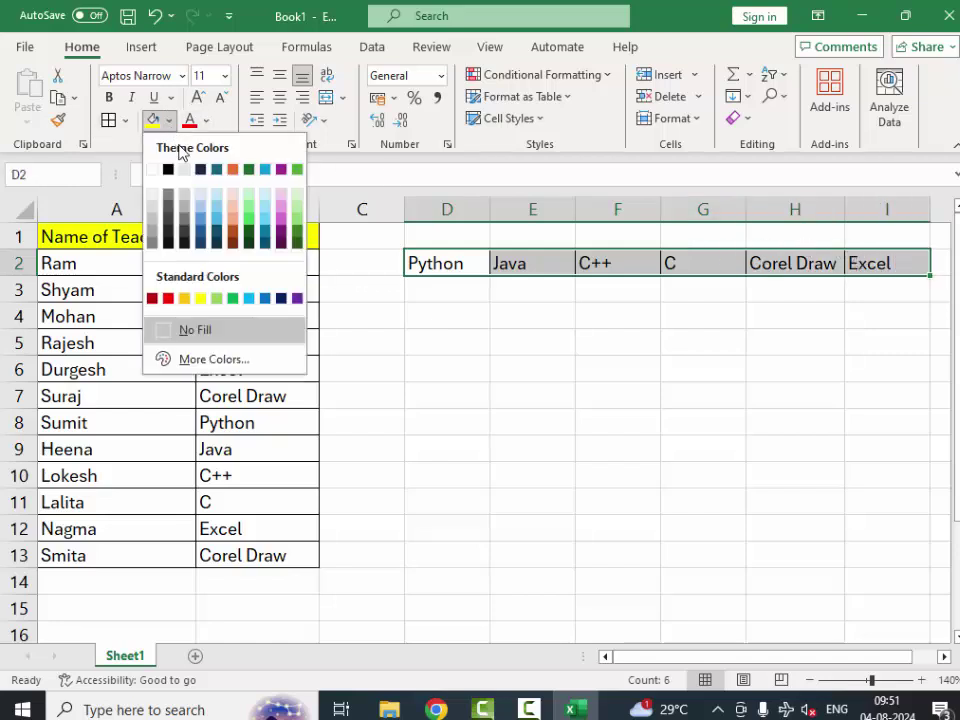
left_click(228, 207)
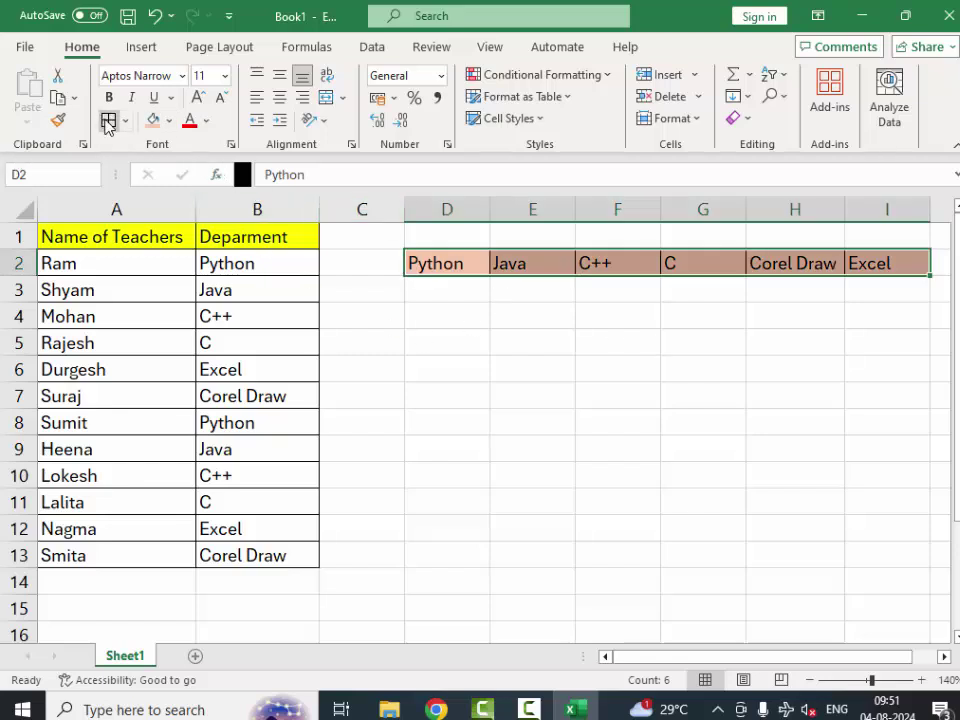
left_click(433, 283)
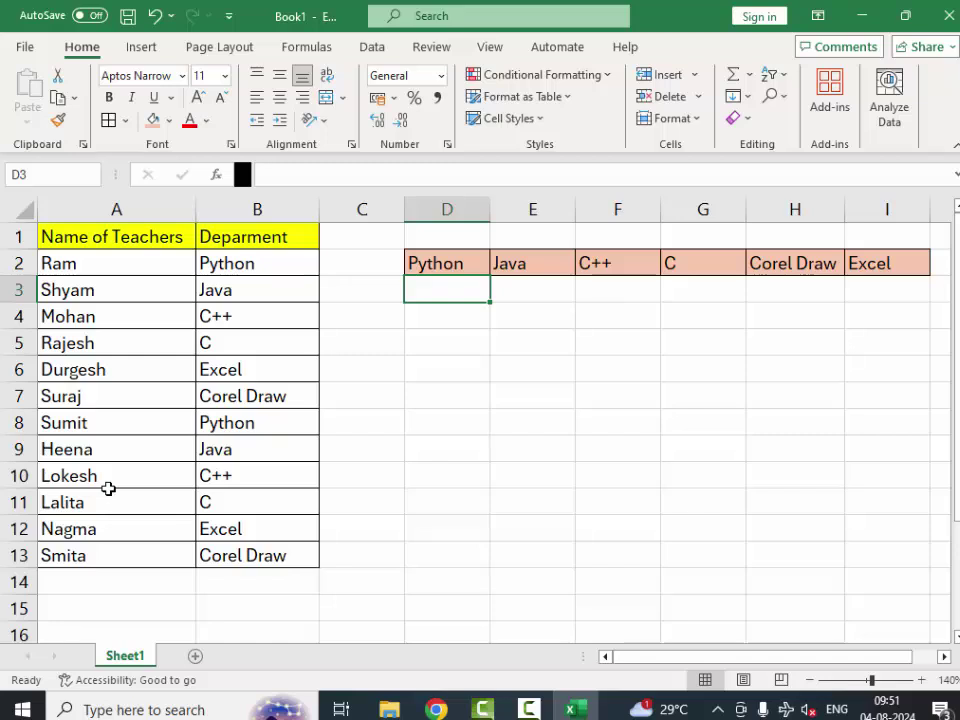
Step: Abandon the FILTER attempt and enter the trial name 'Ram' in D3 under Python
type("=f")
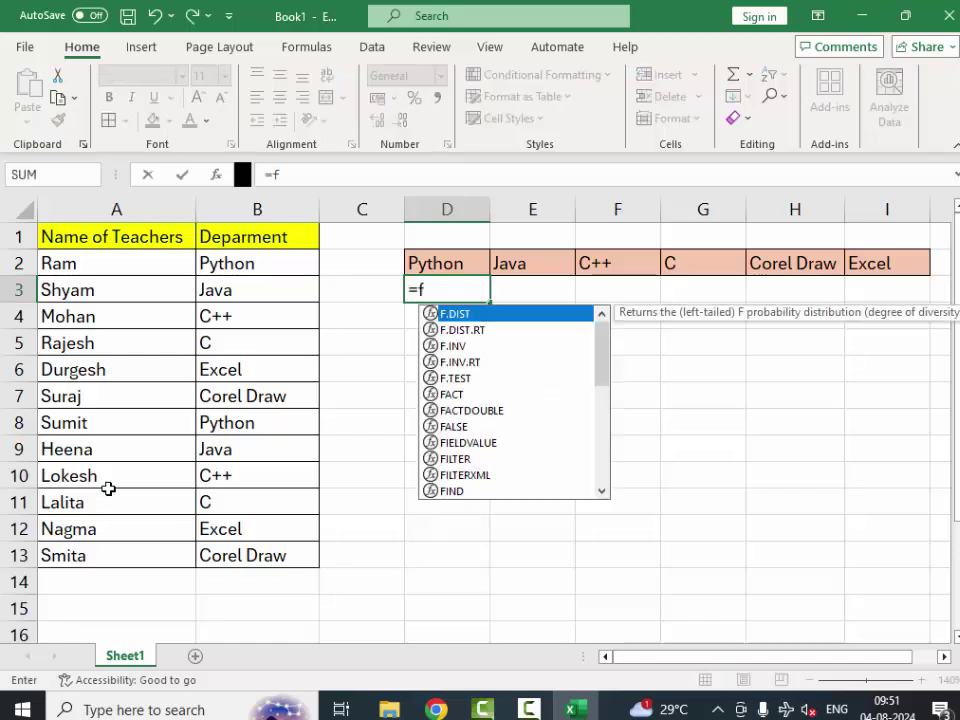
type("ilter")
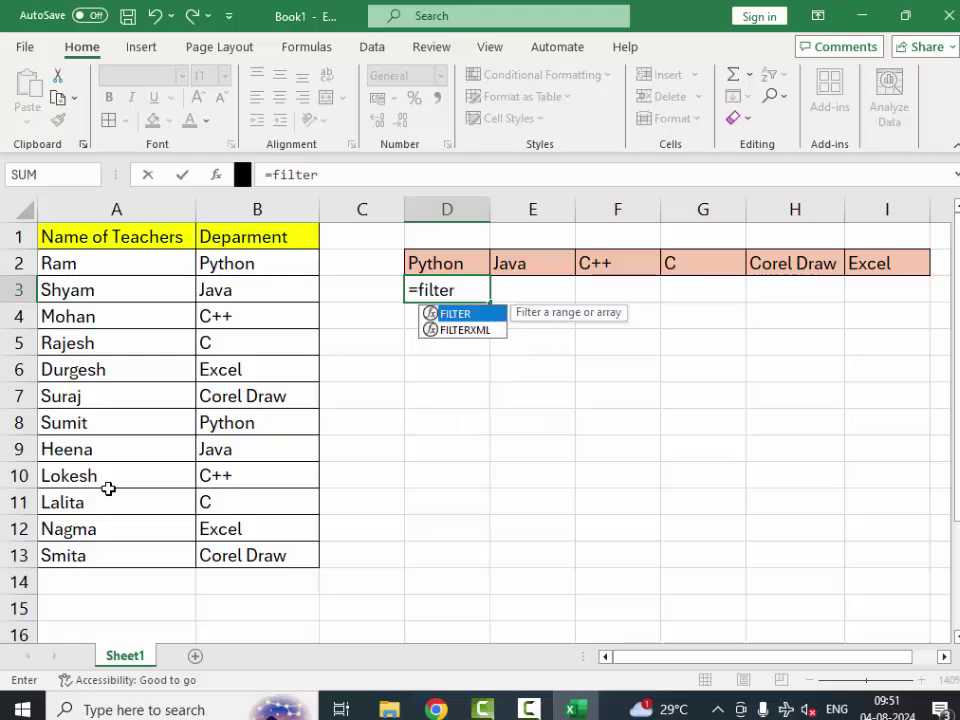
key("Tab")
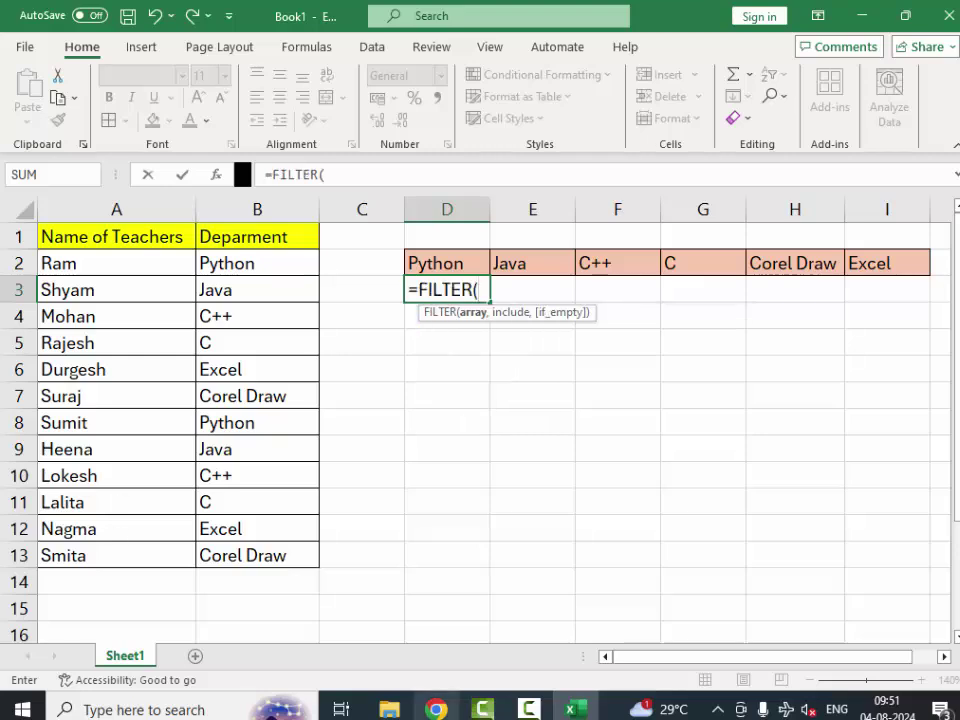
left_click(529, 709)
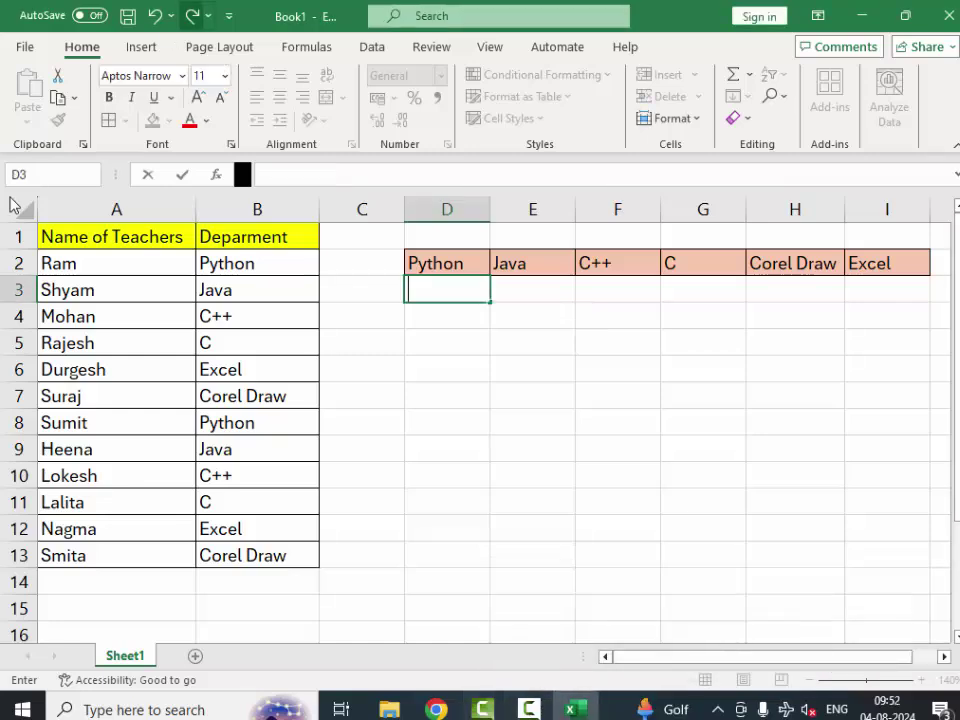
left_click(482, 420)
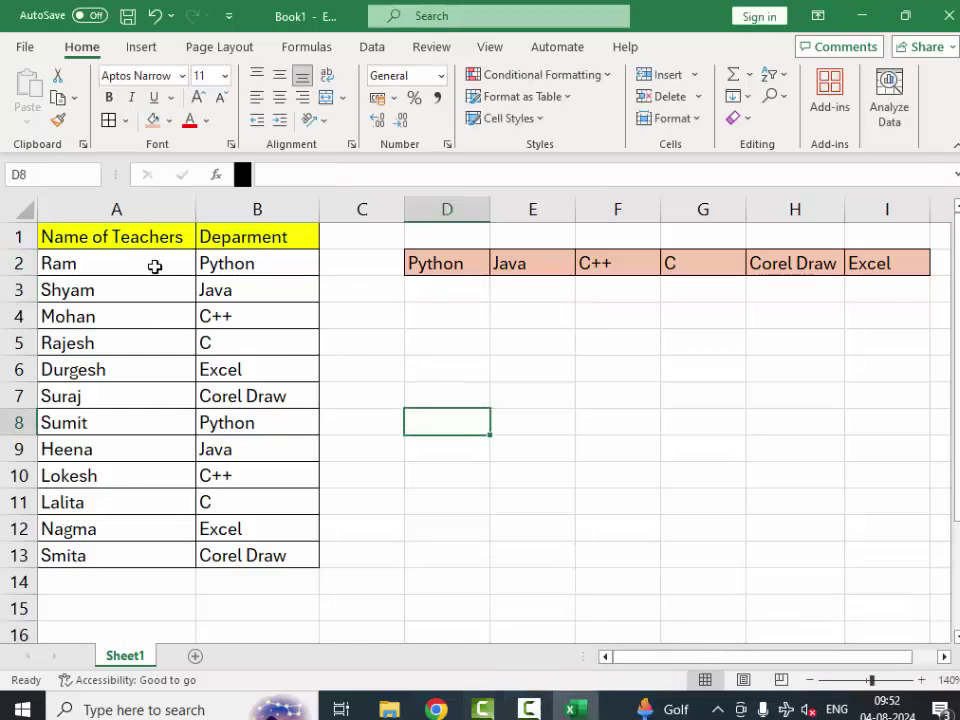
left_click_drag(155, 266, 213, 264)
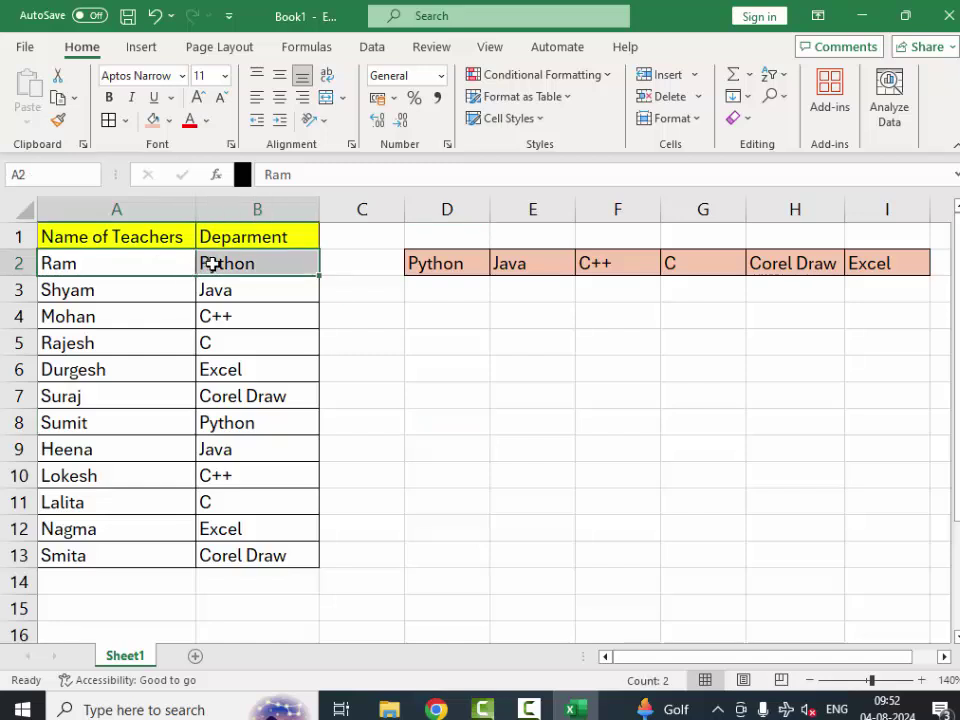
left_click(461, 296)
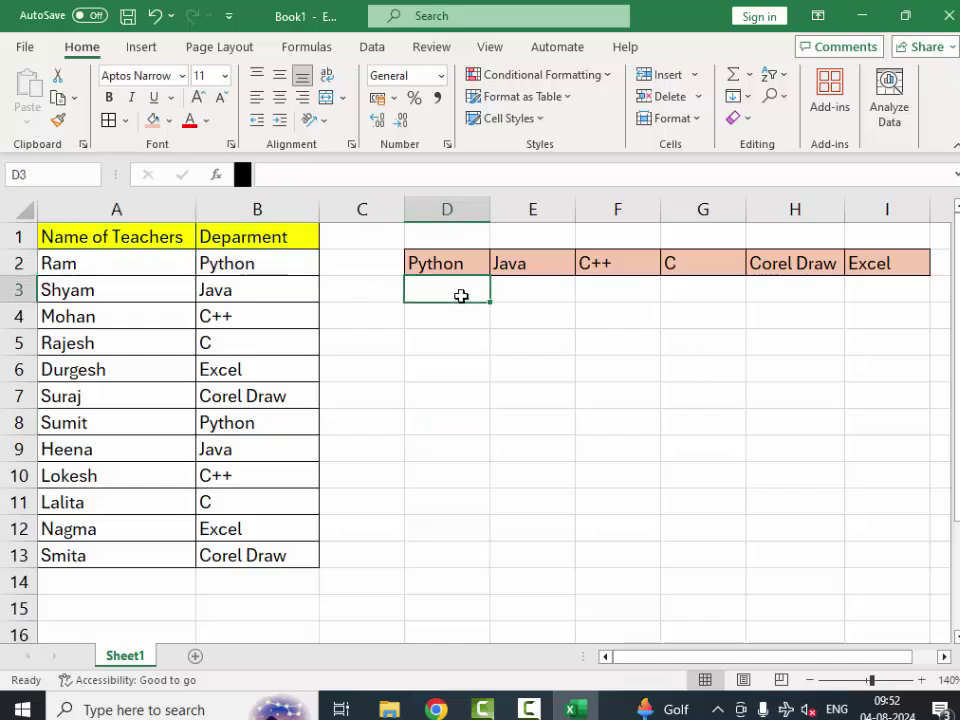
type("Ram")
key("Return")
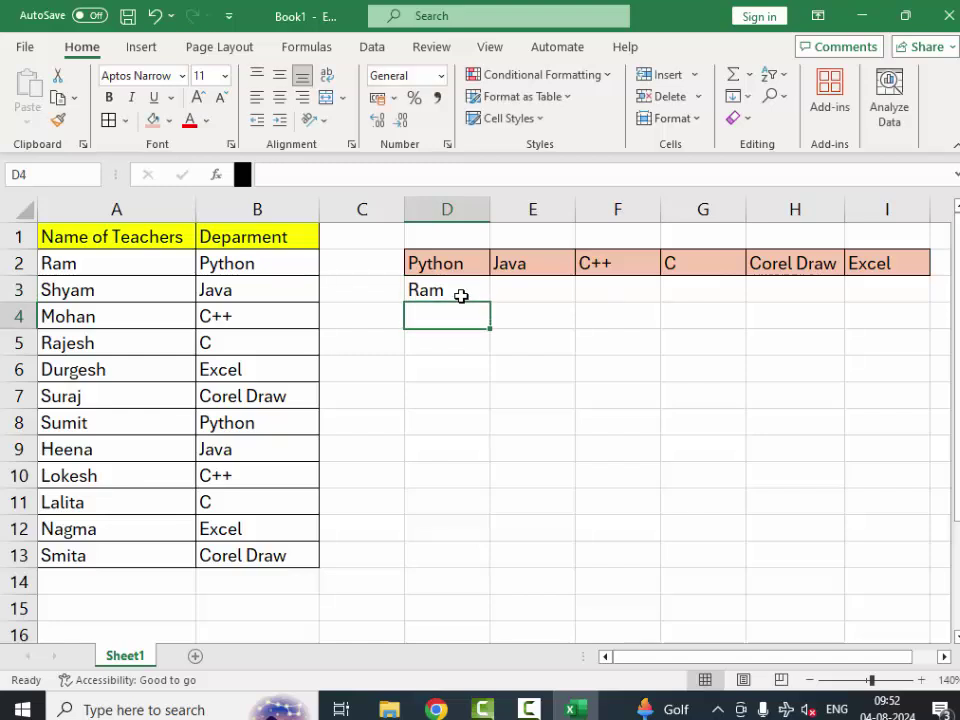
Step: Copy the teacher name in A3 into E3 under Java
left_click(165, 294)
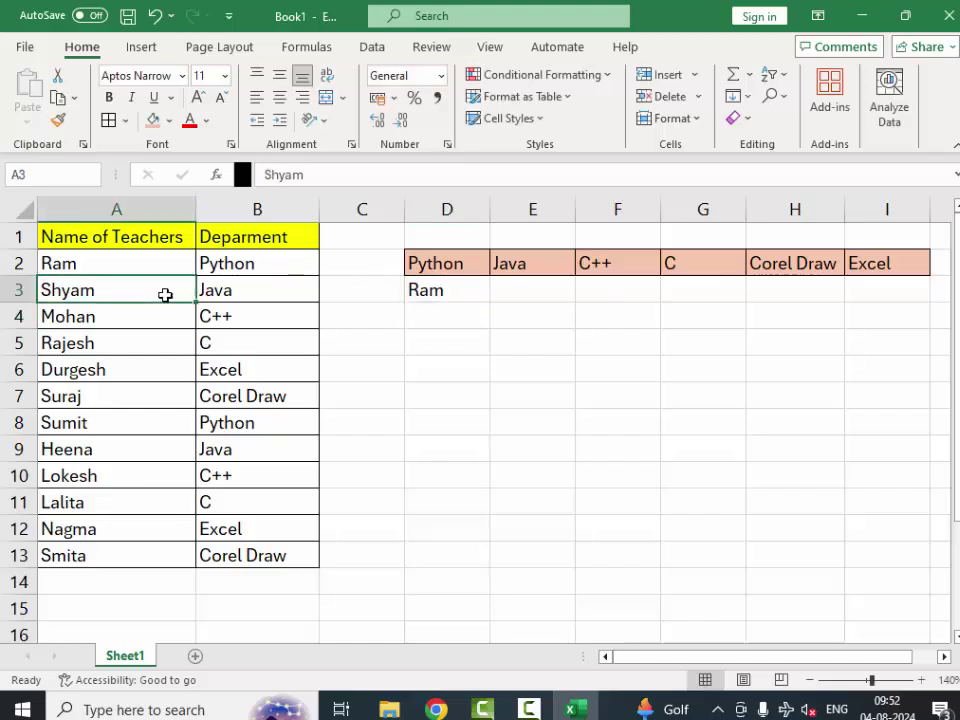
right_click(170, 297)
left_click(250, 126)
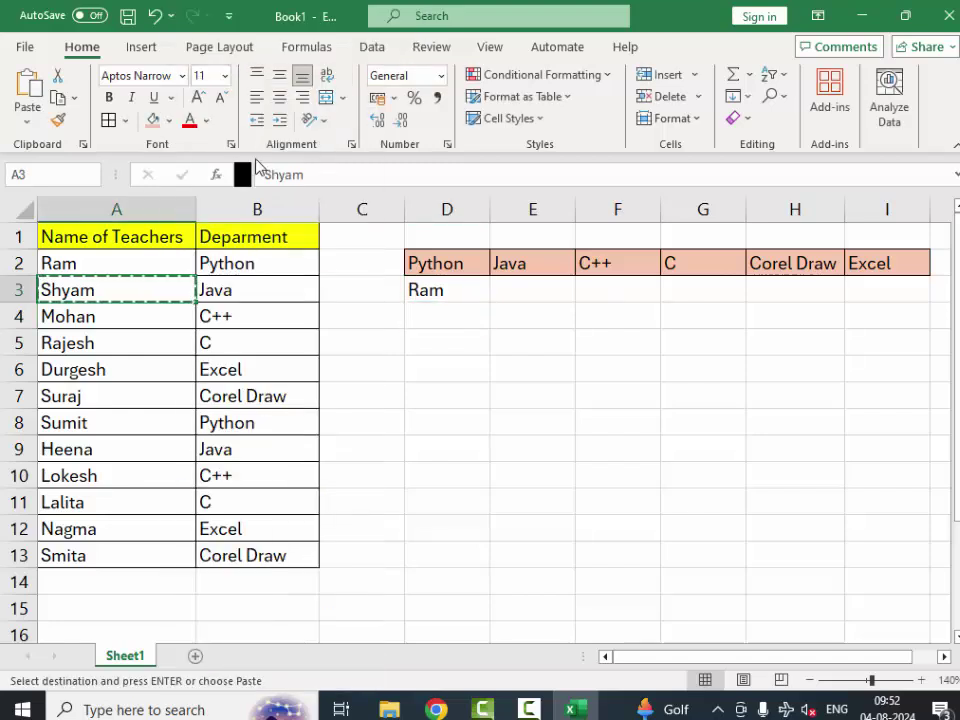
key("Escape")
left_click(390, 370)
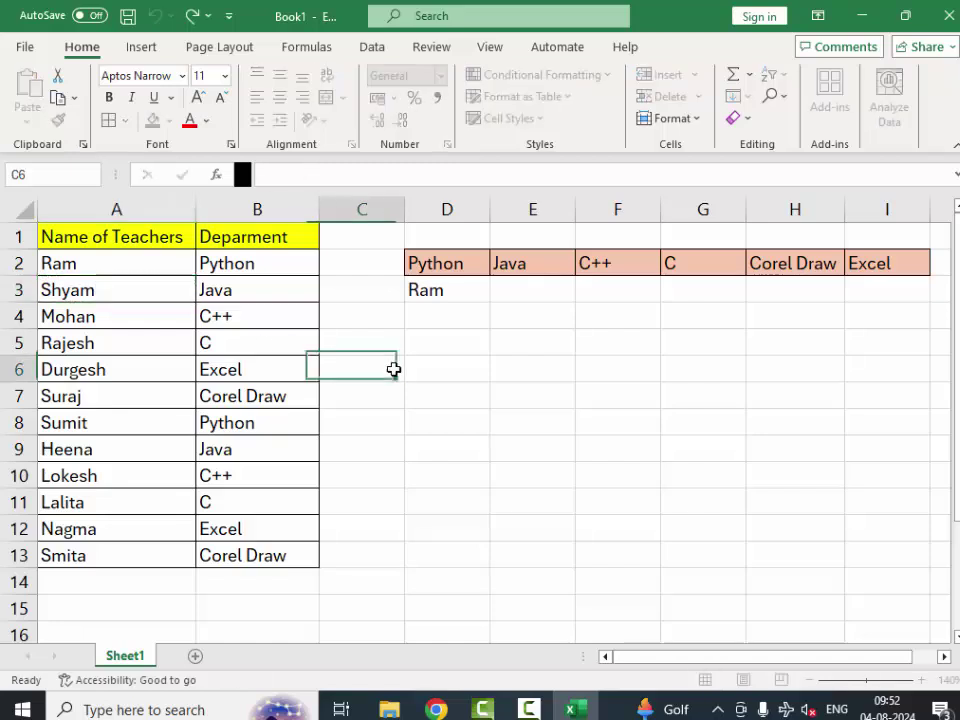
right_click(148, 290)
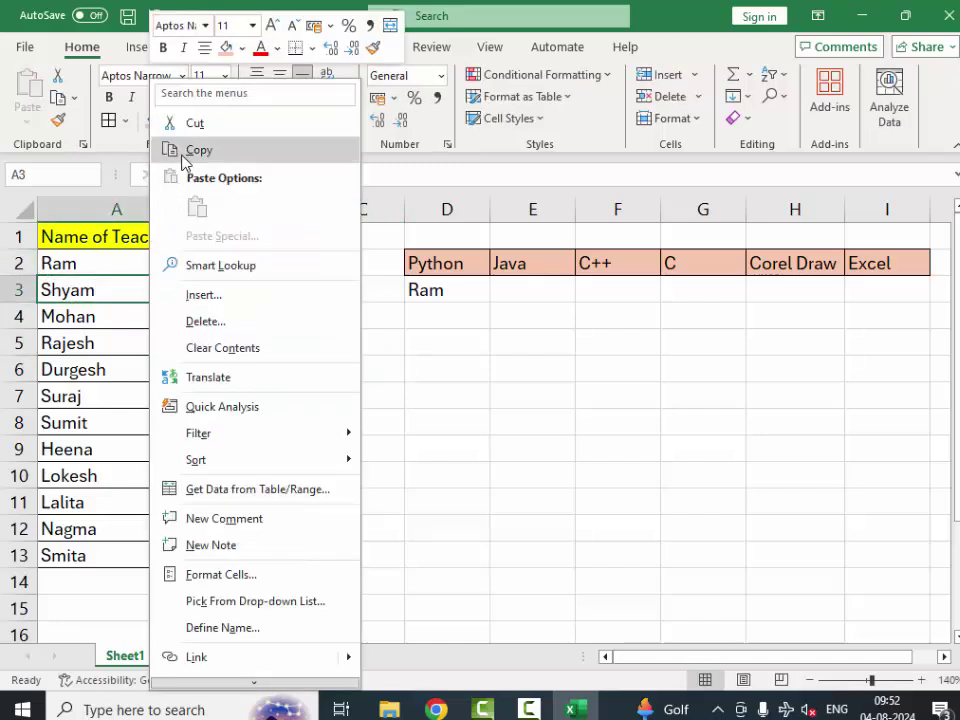
left_click(172, 148)
left_click(527, 292)
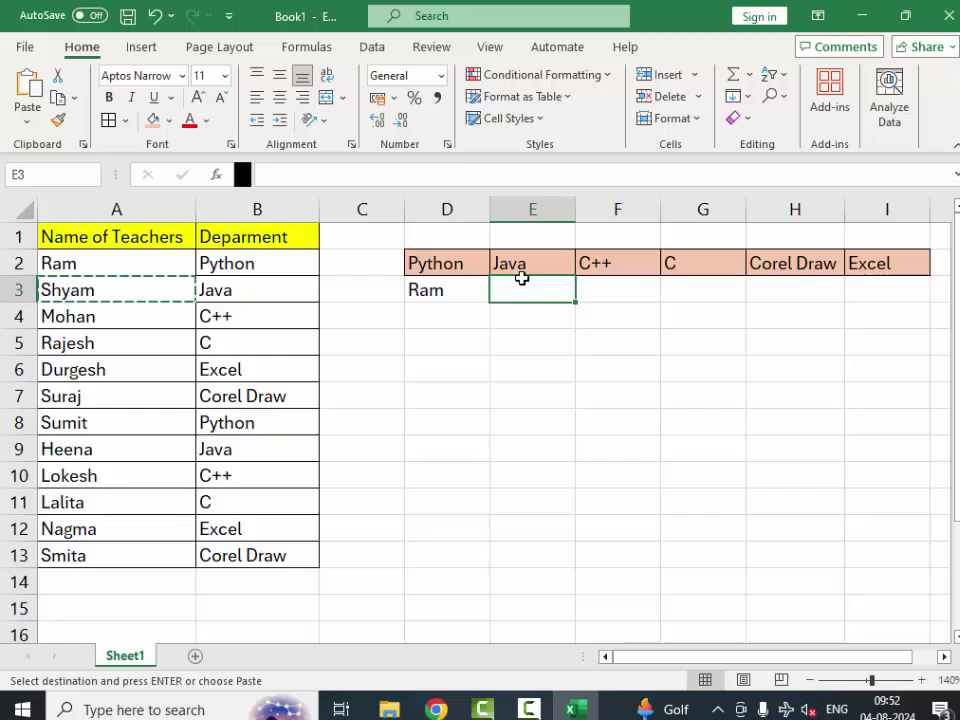
key("ctrl+v")
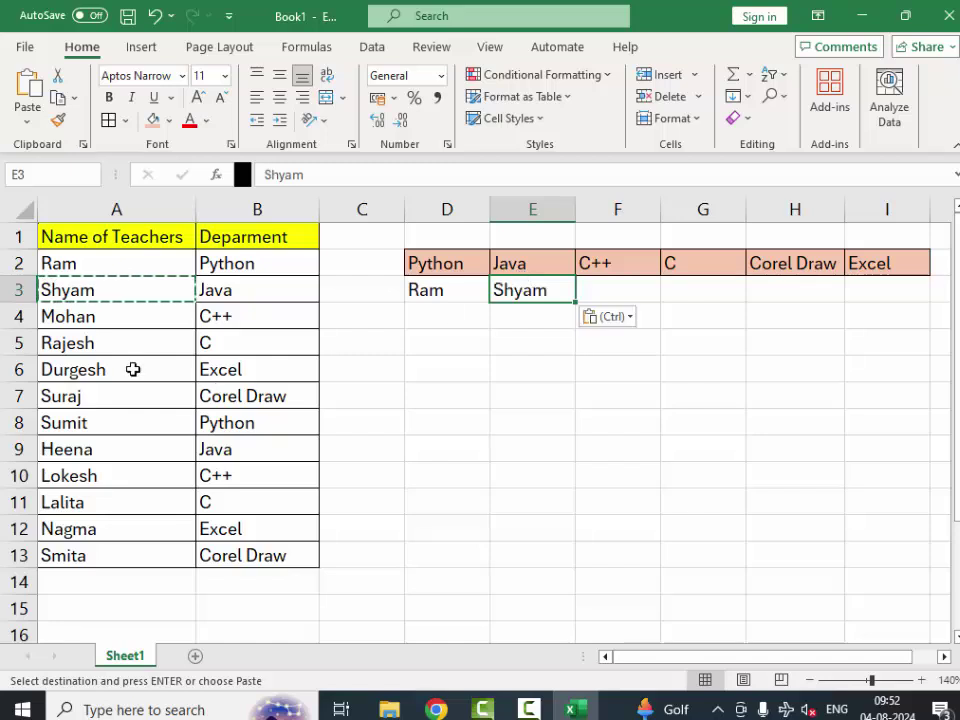
Step: Copy the teacher name in A4 into F3 under C++
left_click(107, 320)
right_click(107, 320)
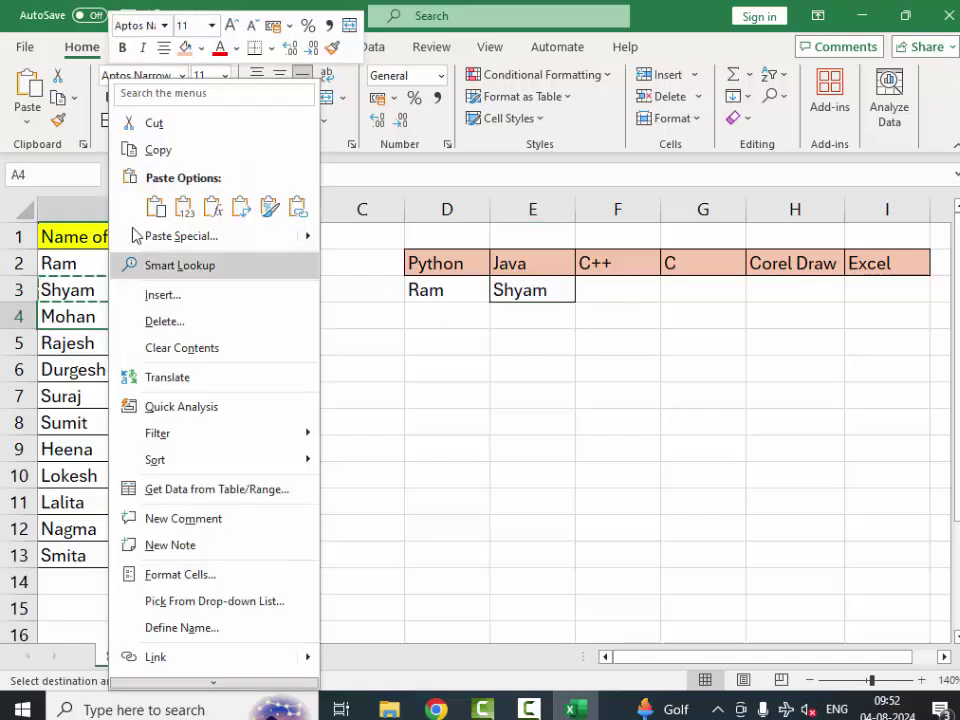
left_click(140, 148)
left_click(595, 295)
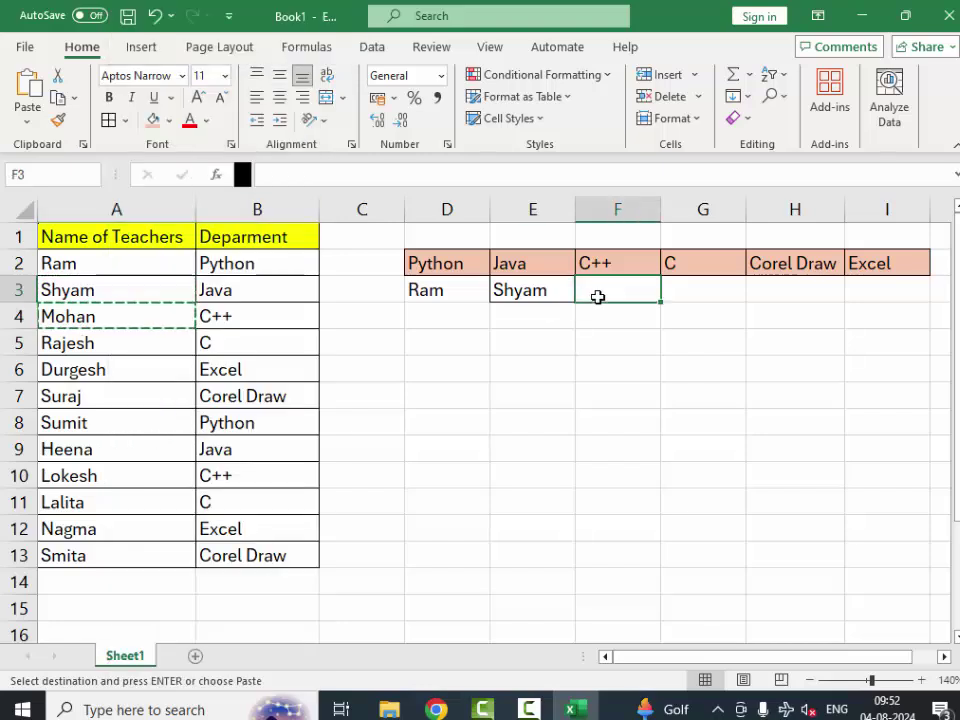
key("ctrl+v")
key("ctrl")
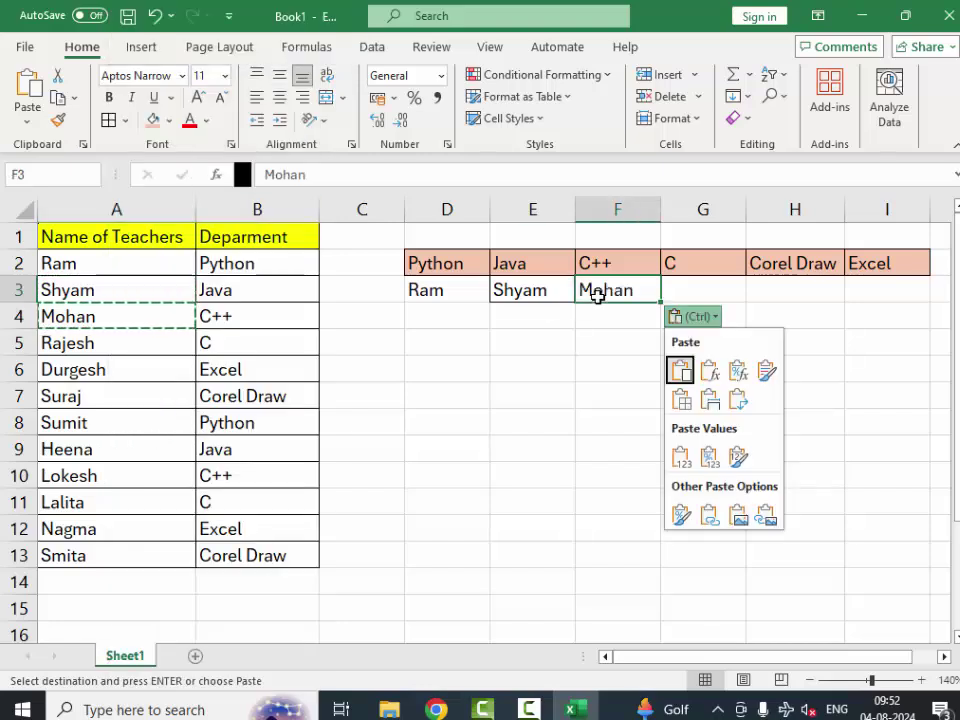
key("Escape")
left_click(219, 336)
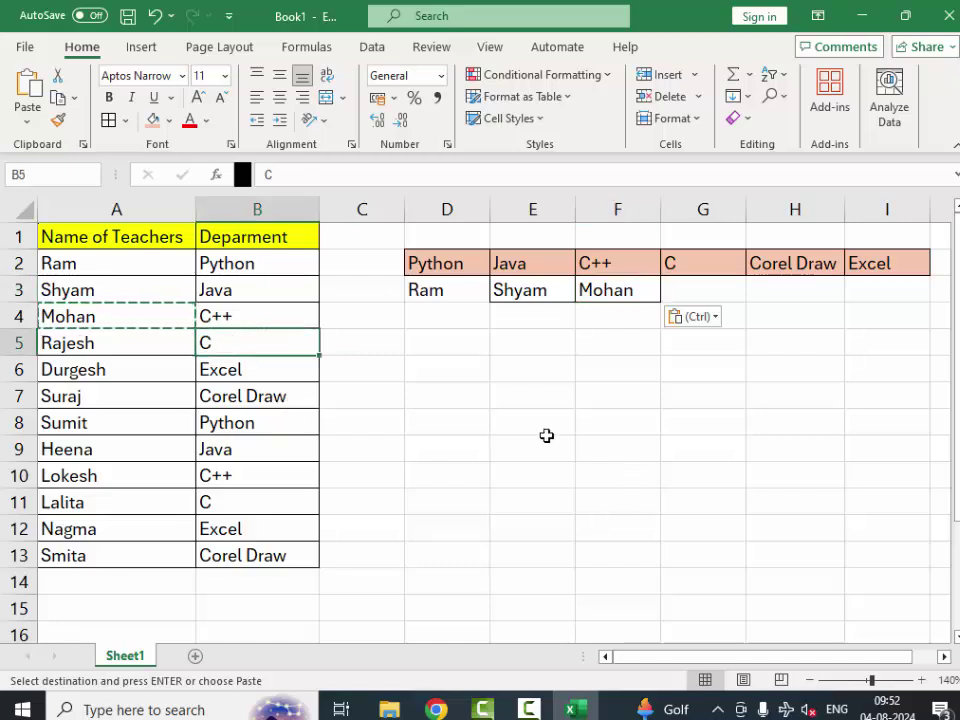
Step: Delete the three trial names from D3:F3
left_click(486, 291)
left_click_drag(489, 290, 595, 291)
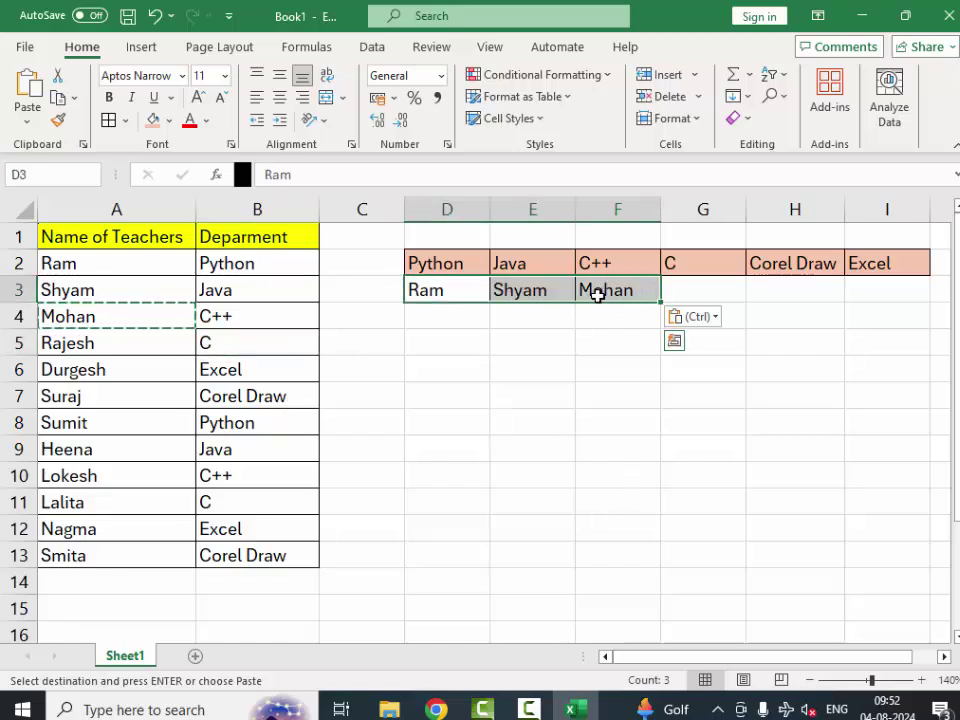
key("Delete")
scroll(597, 295, "down", 1)
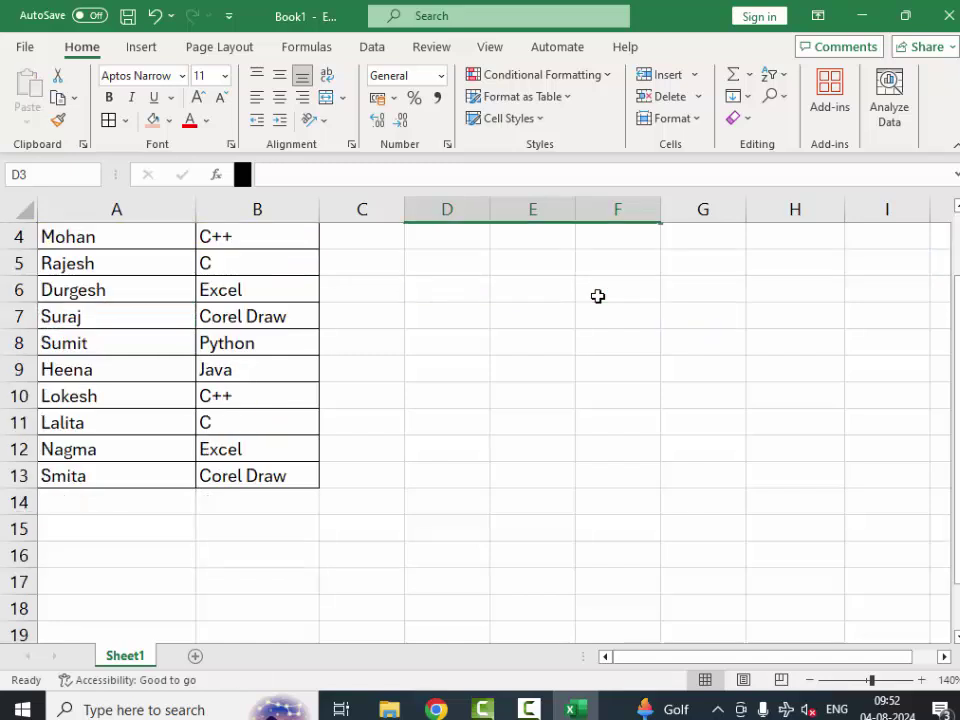
left_click(533, 423)
scroll(533, 423, "up", 1)
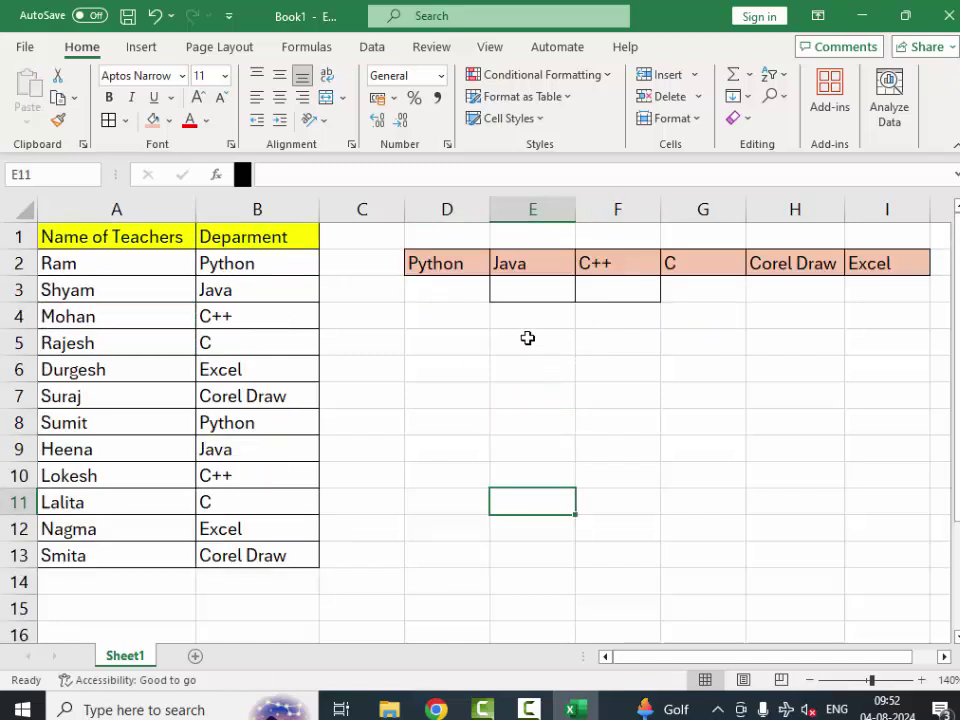
Step: Start a FILTER formula in D3 with the absolute array $A$2:$A$19
left_click(455, 295)
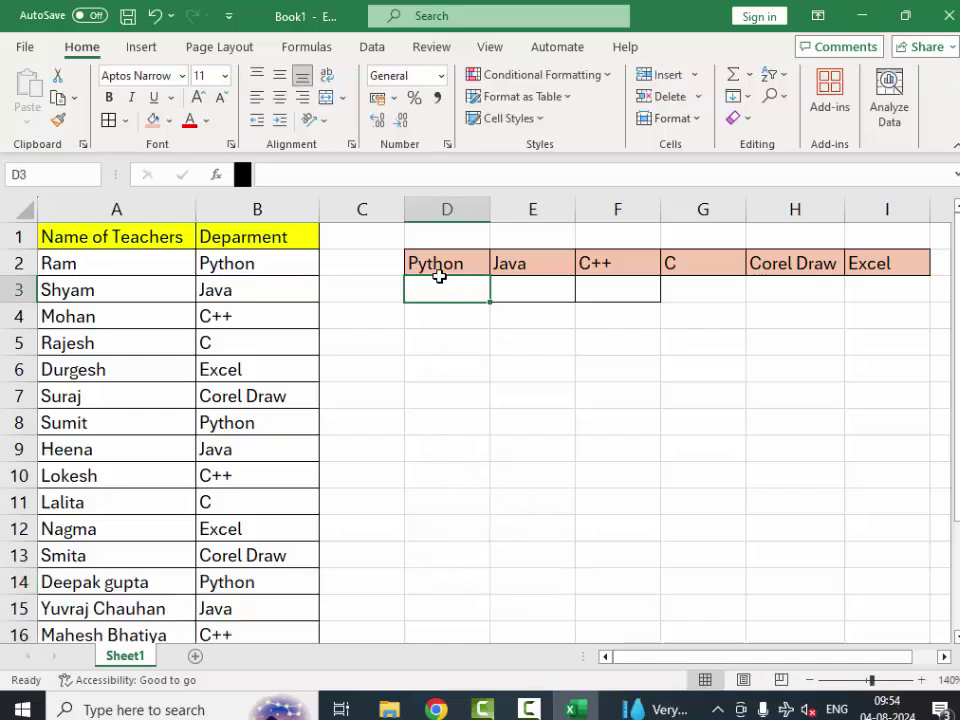
type("=f")
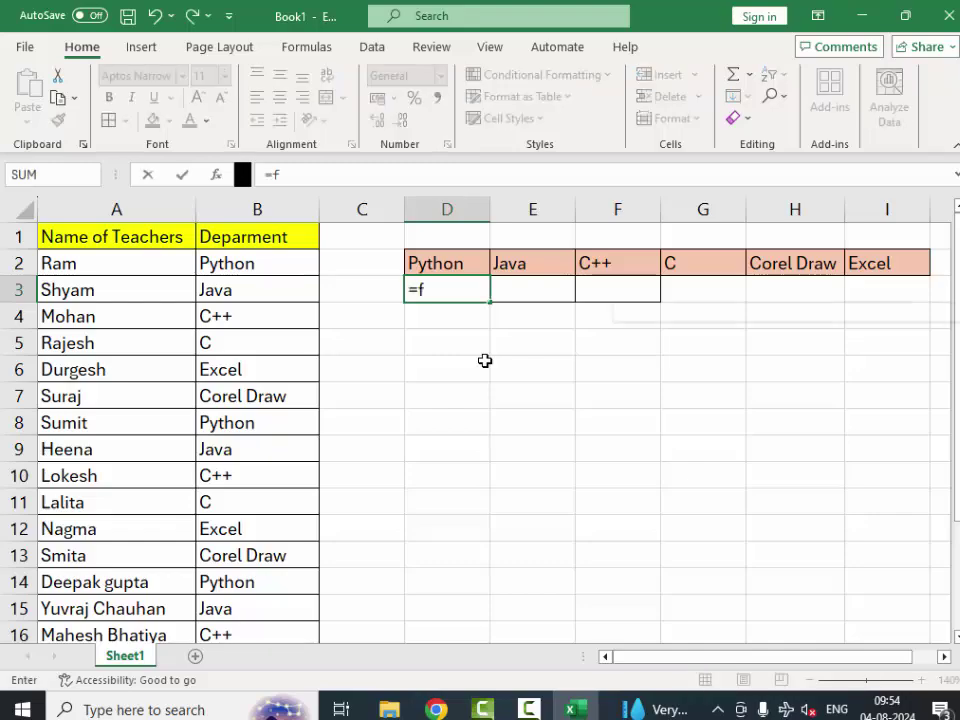
type("ilter")
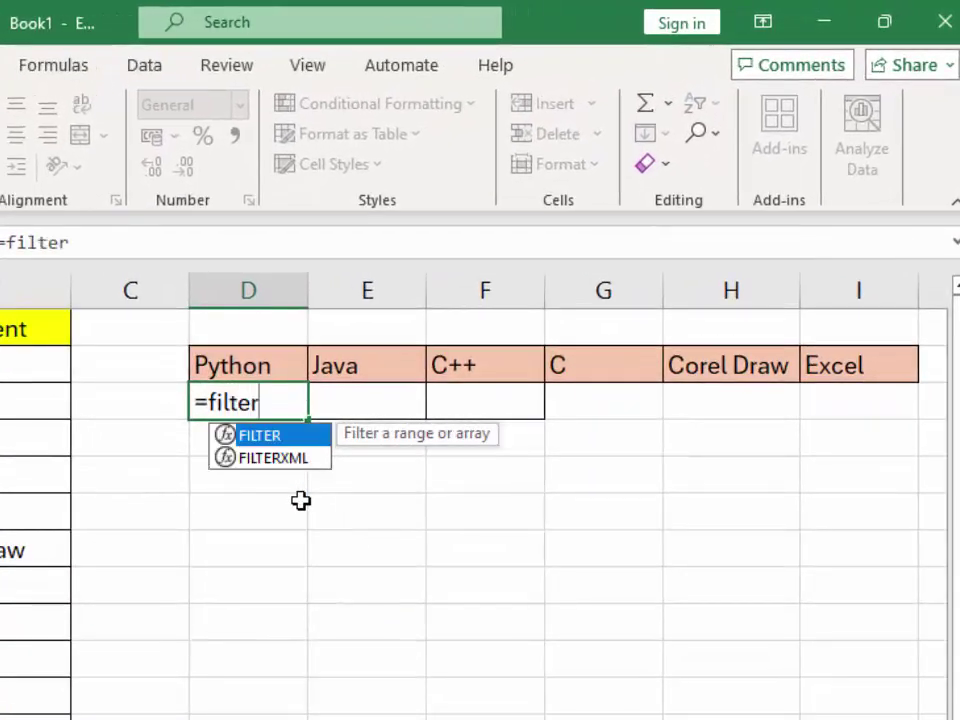
key("Tab")
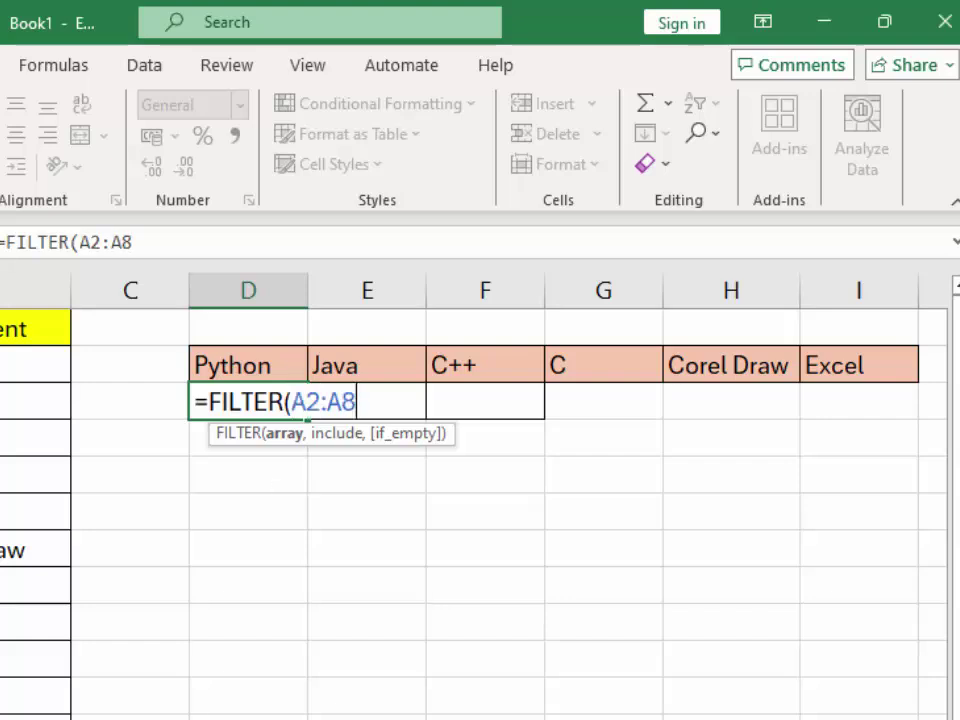
mouse_move(35, 363)
left_mouse_down()
mouse_move(35, 718)
mouse_move(35, 700)
left_mouse_up()
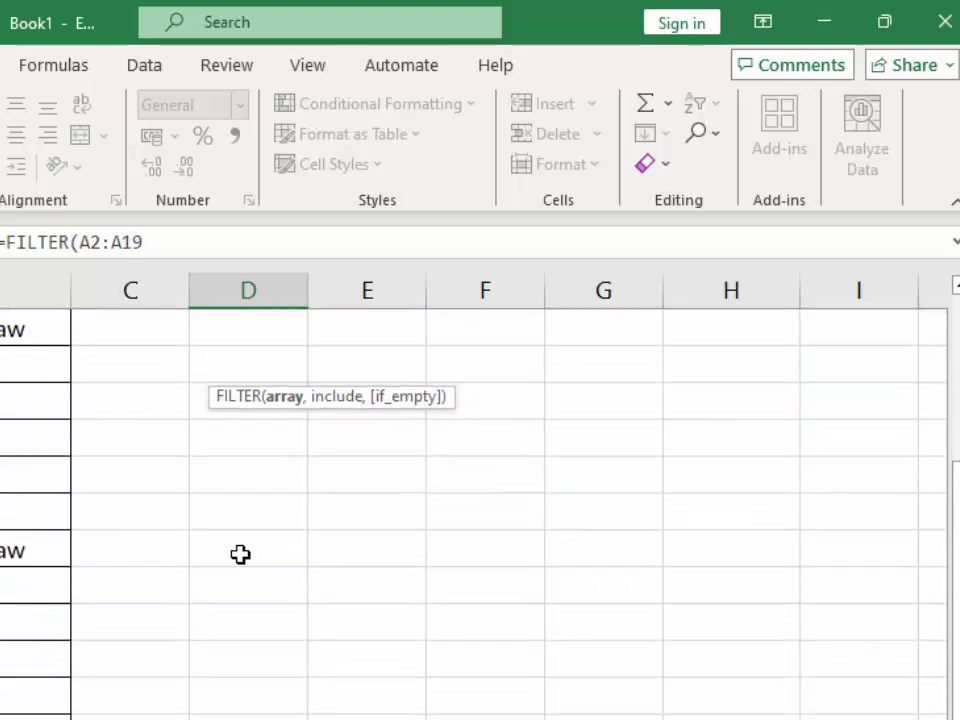
scroll(241, 553, "up", 2)
scroll(241, 553, "up", 1)
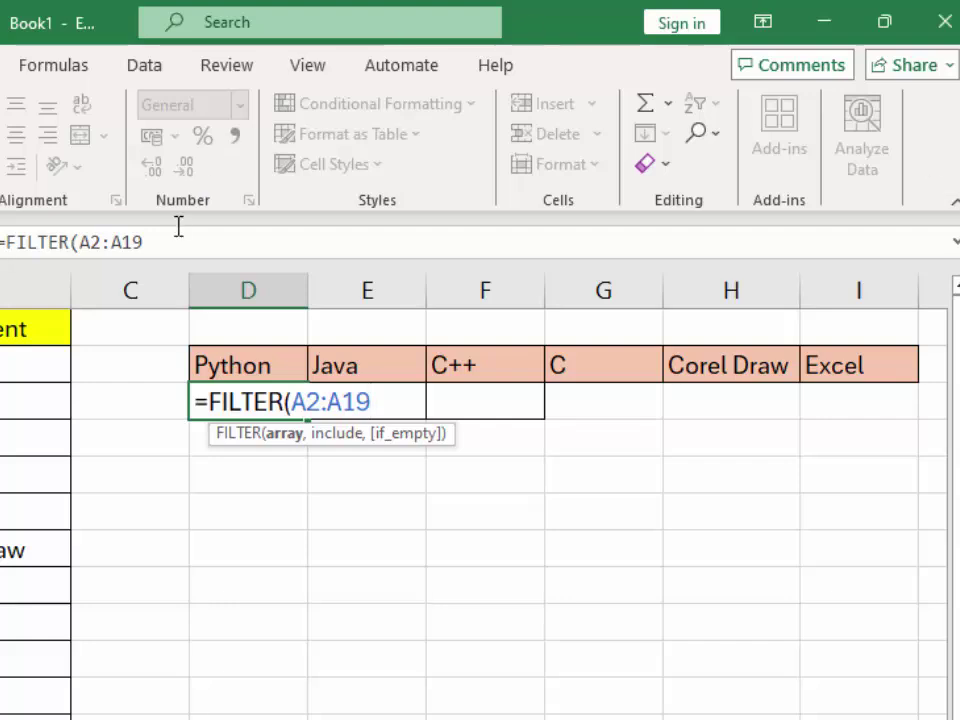
key("F4")
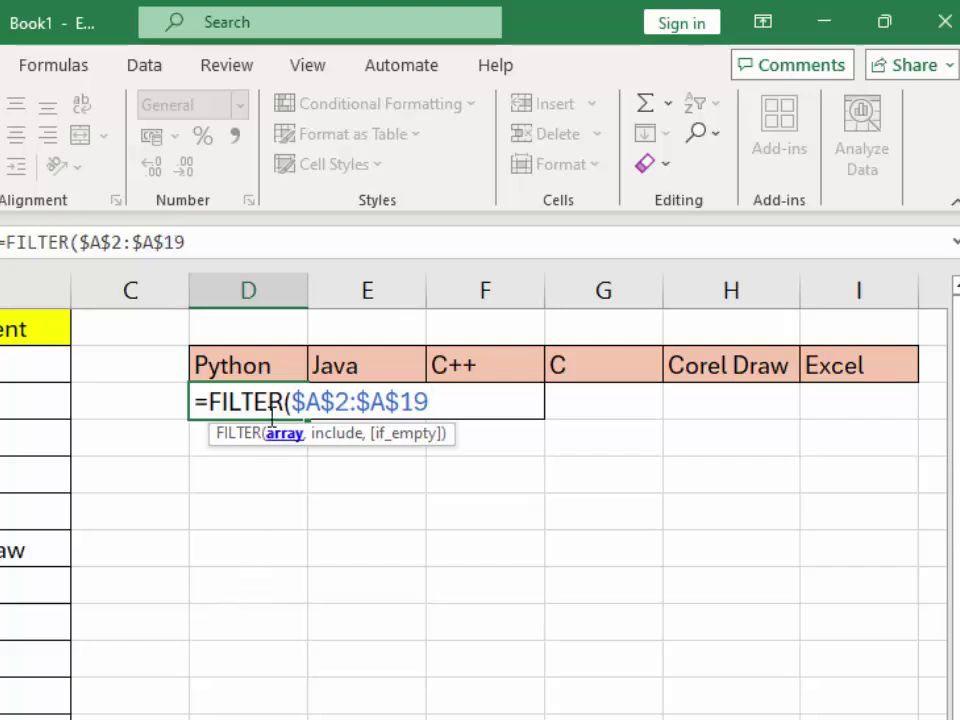
Step: Add the criterion $B$2:$B$19=Python and commit the formula, which returns #NAME?
left_click_drag(289, 402, 429, 413)
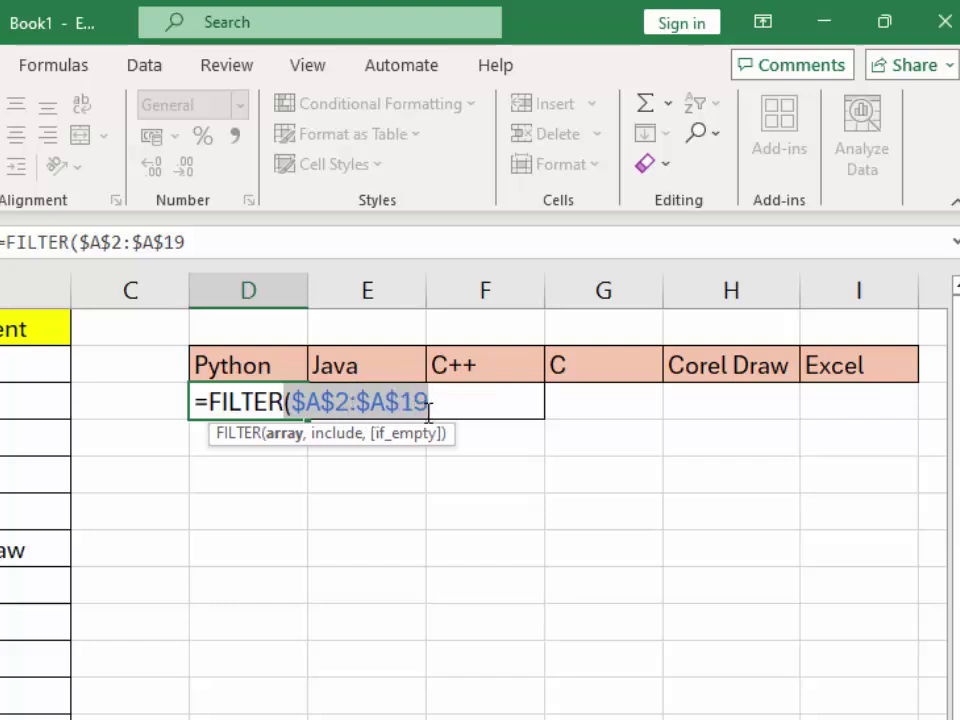
left_click(444, 400)
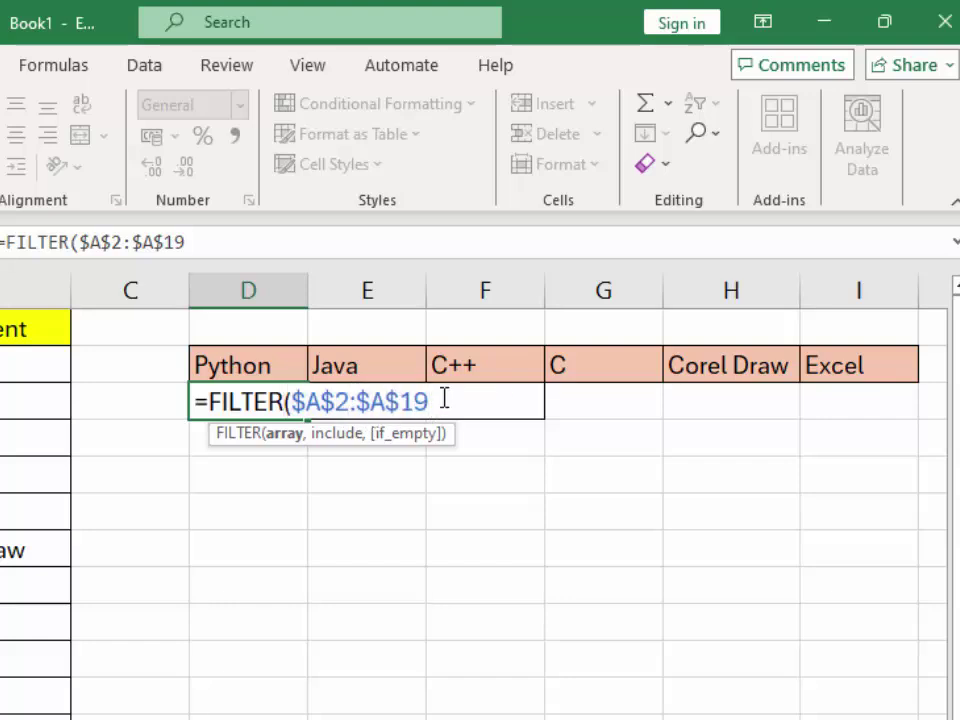
type(",")
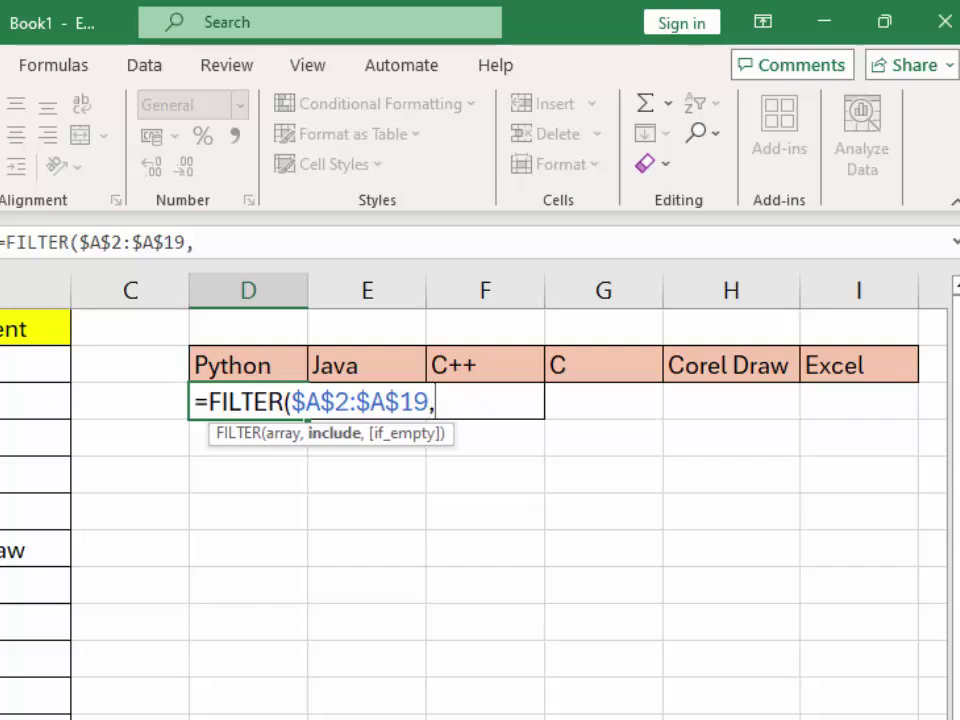
left_click_drag(35, 365, 35, 705)
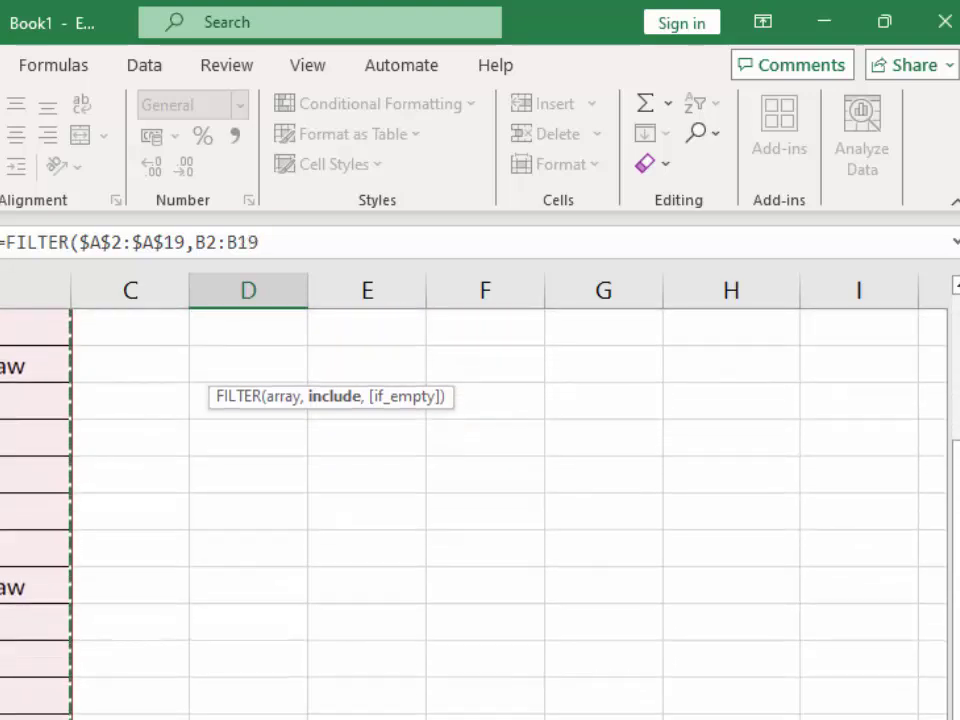
scroll(470, 628, "up", 3)
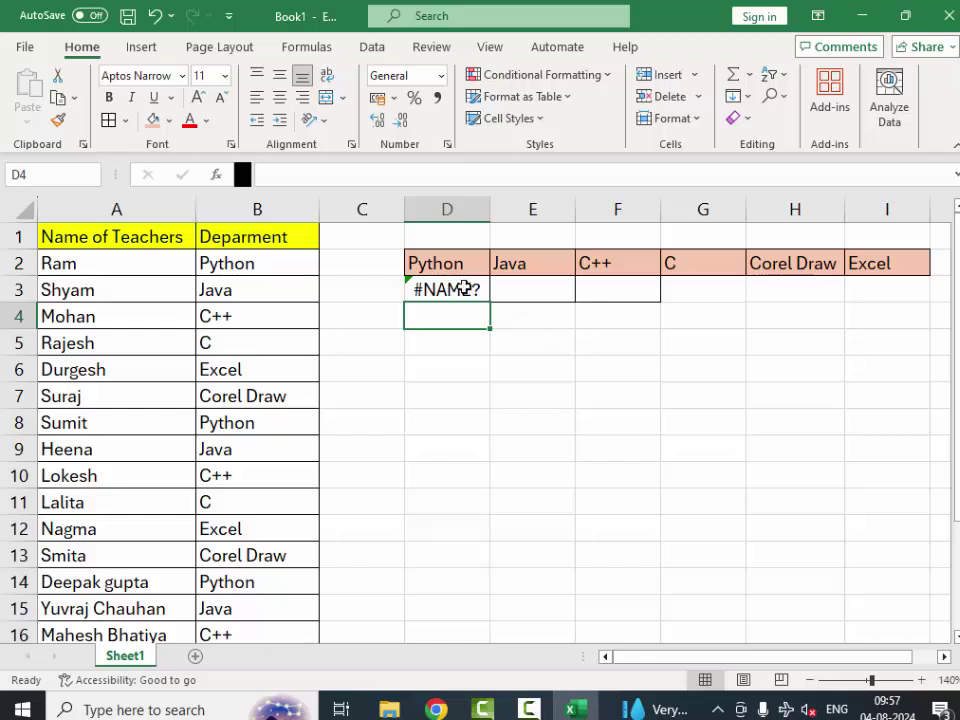
left_click(465, 288)
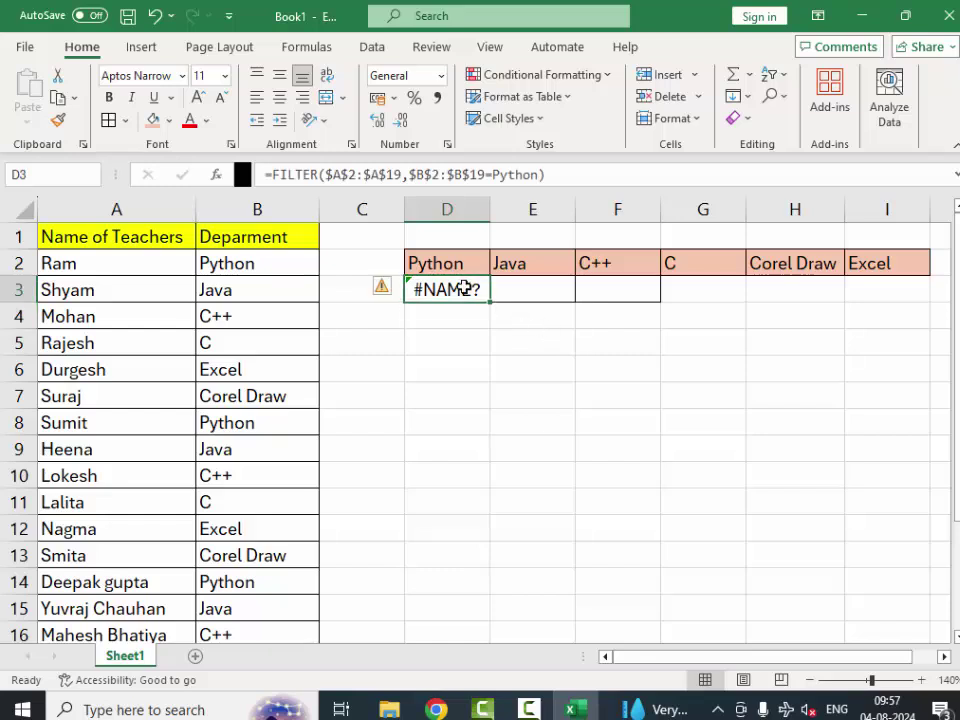
left_click(538, 174)
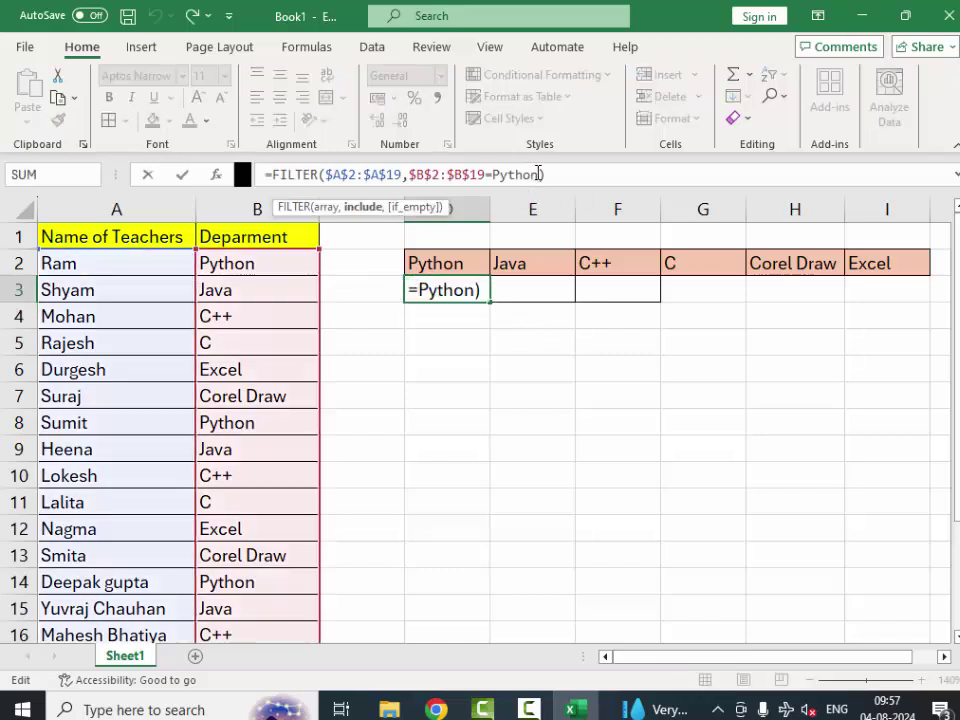
key("BackSpace")
key("BackSpace")
key("BackSpace")
key("BackSpace")
key("BackSpace")
key("BackSpace")
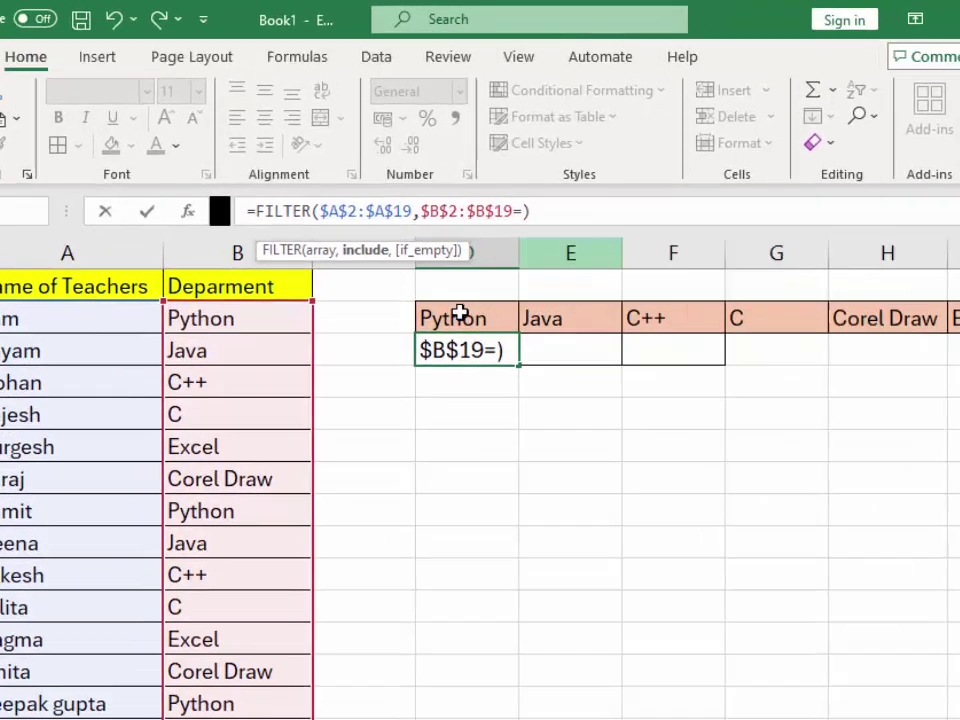
left_click(438, 266)
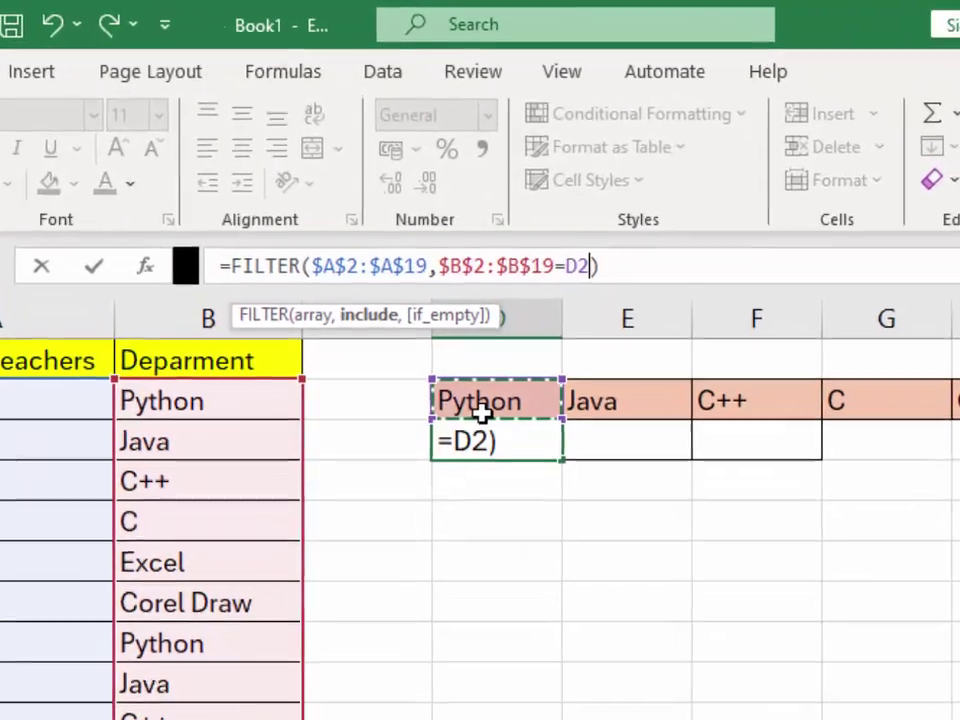
key("Return")
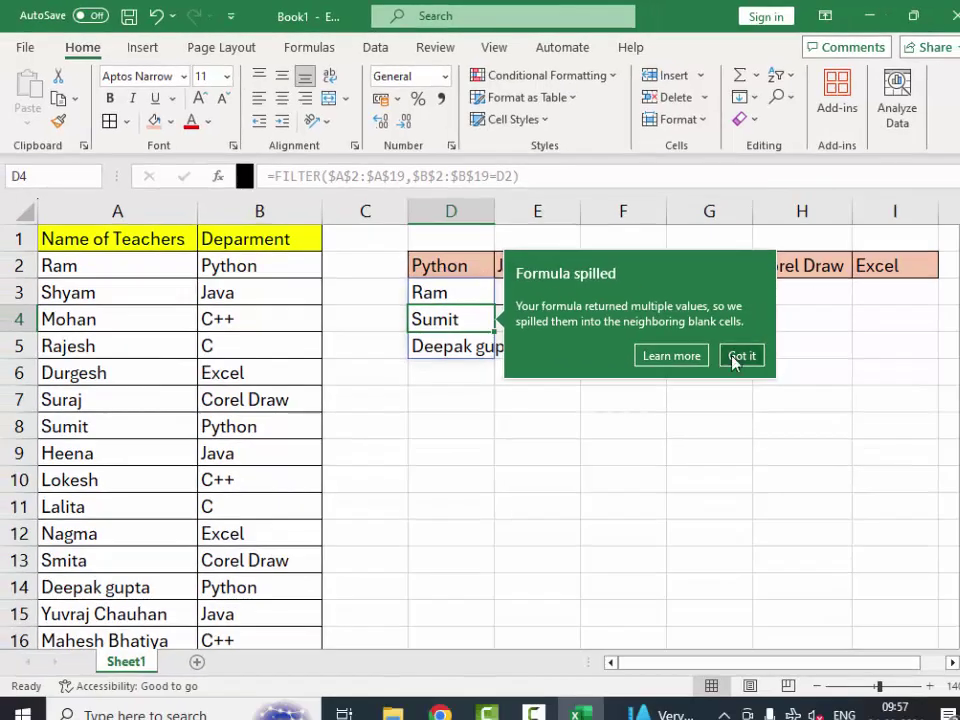
left_click(741, 356)
left_click_drag(497, 230, 549, 259)
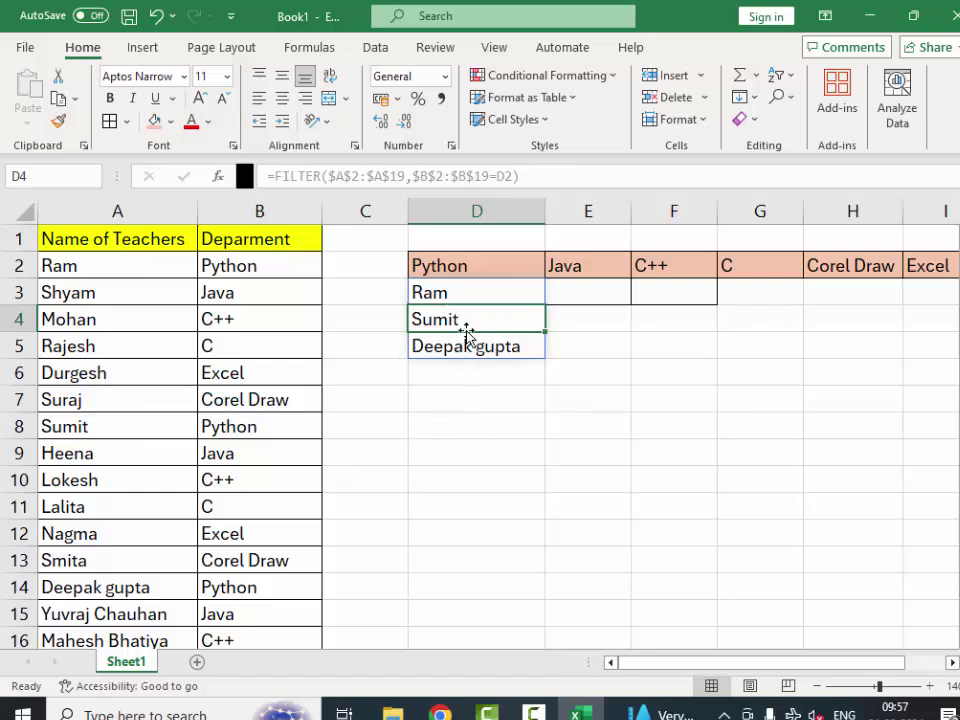
Step: Fill the D3 formula right to I3 so Java, C++, C, Corel Draw and Excel list teachers
left_click(467, 296)
mouse_move(547, 303)
left_mouse_down()
mouse_move(733, 287)
mouse_move(954, 298)
mouse_move(943, 302)
left_mouse_up()
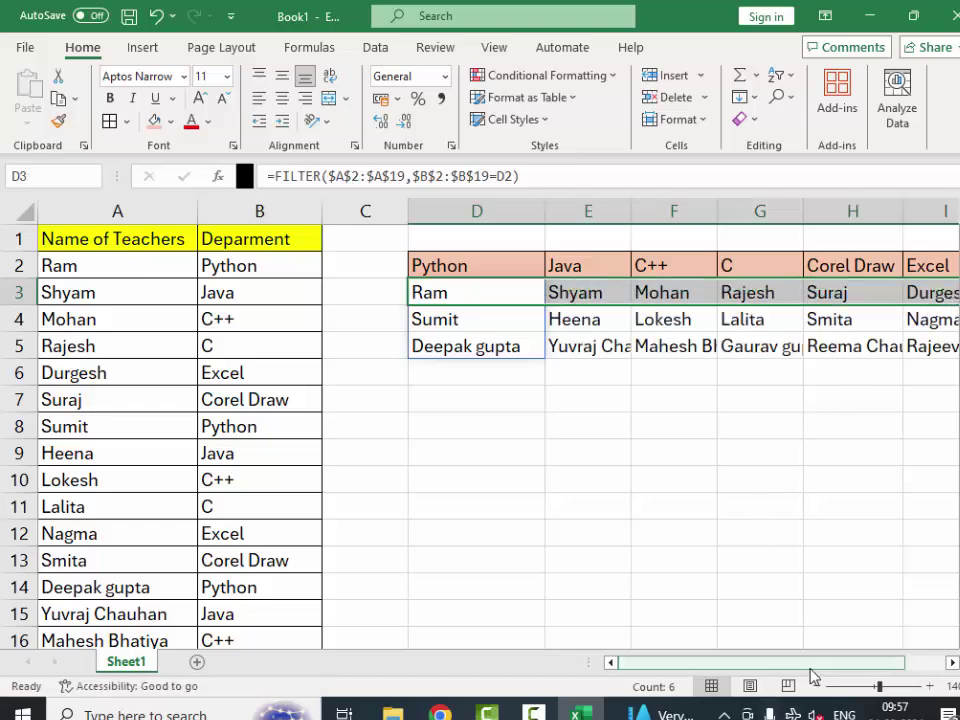
left_click_drag(810, 677, 846, 681)
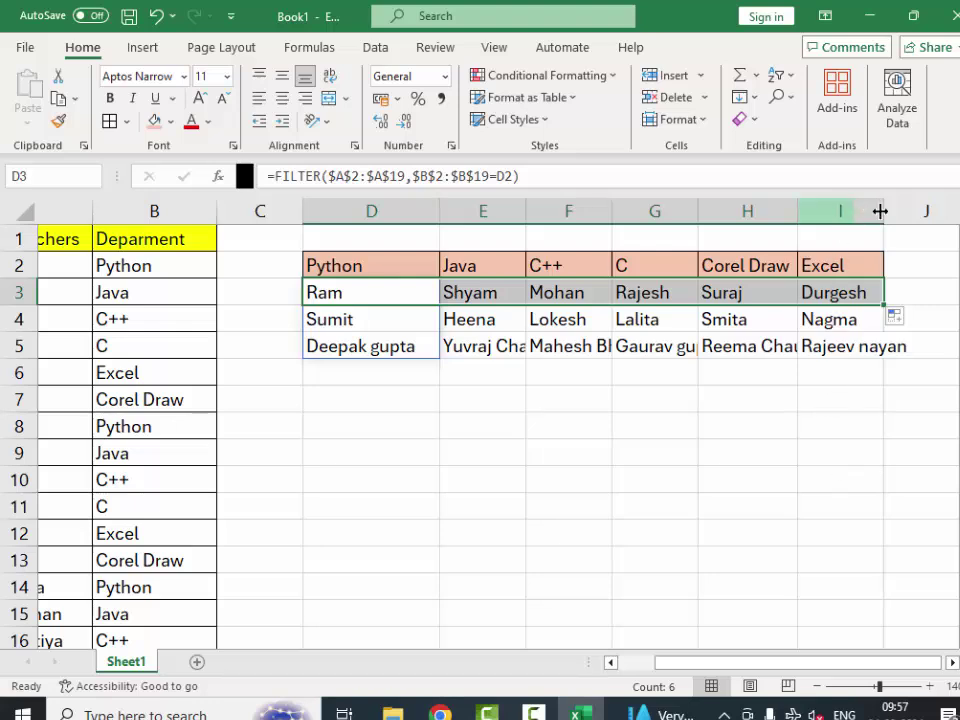
left_click_drag(880, 211, 905, 226)
Step: AutoFit the column widths of the D3:I5 filter results
left_click(847, 348)
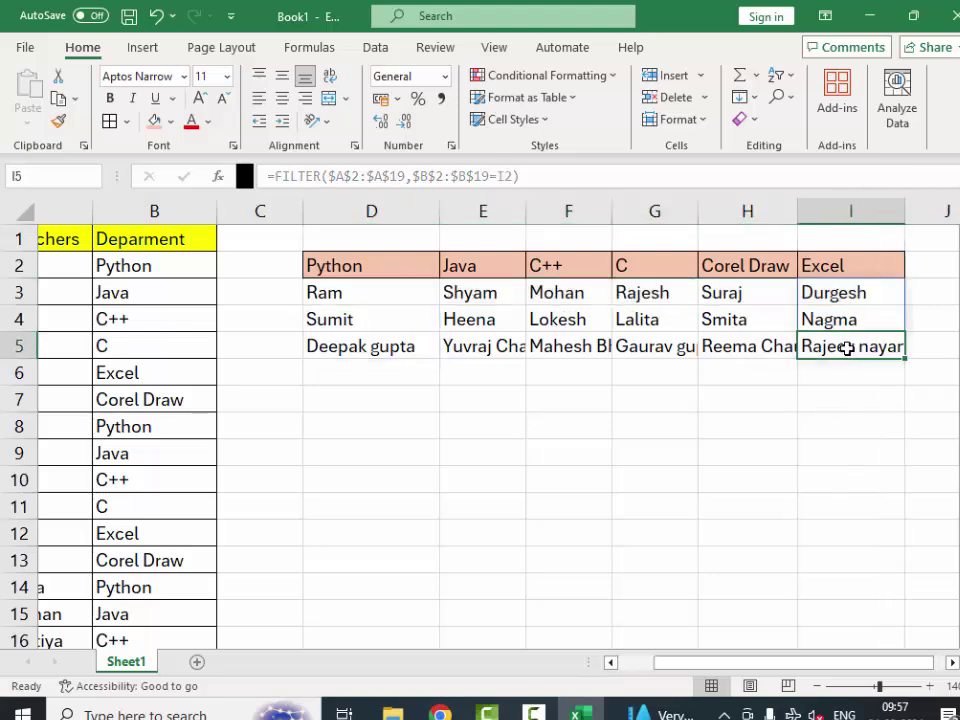
left_click_drag(847, 348, 381, 293)
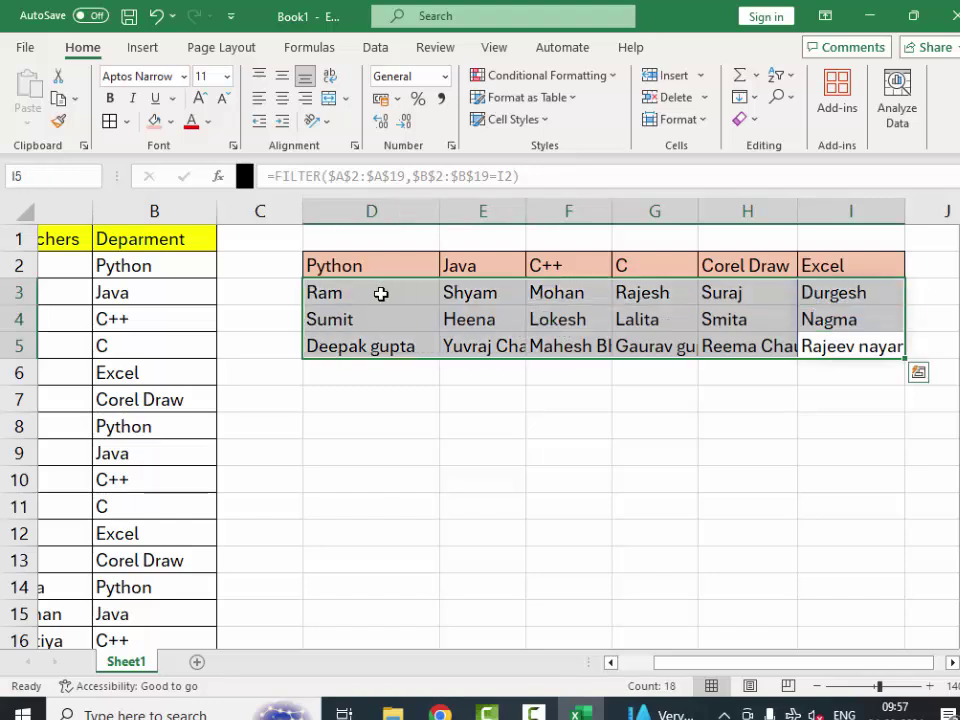
key("alt")
key("h")
key("o")
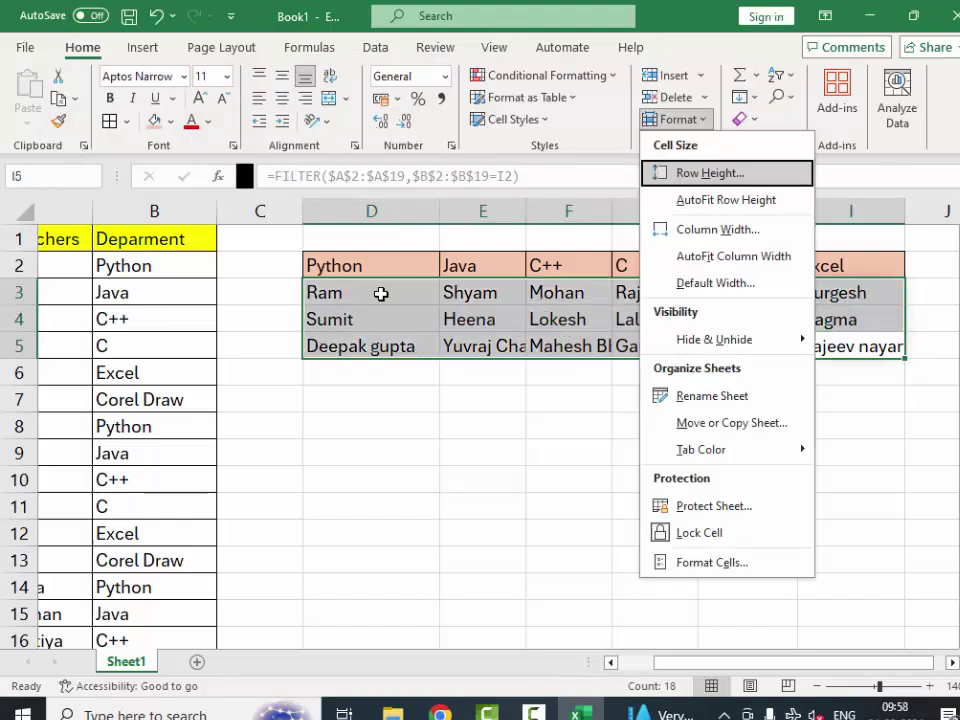
key("i")
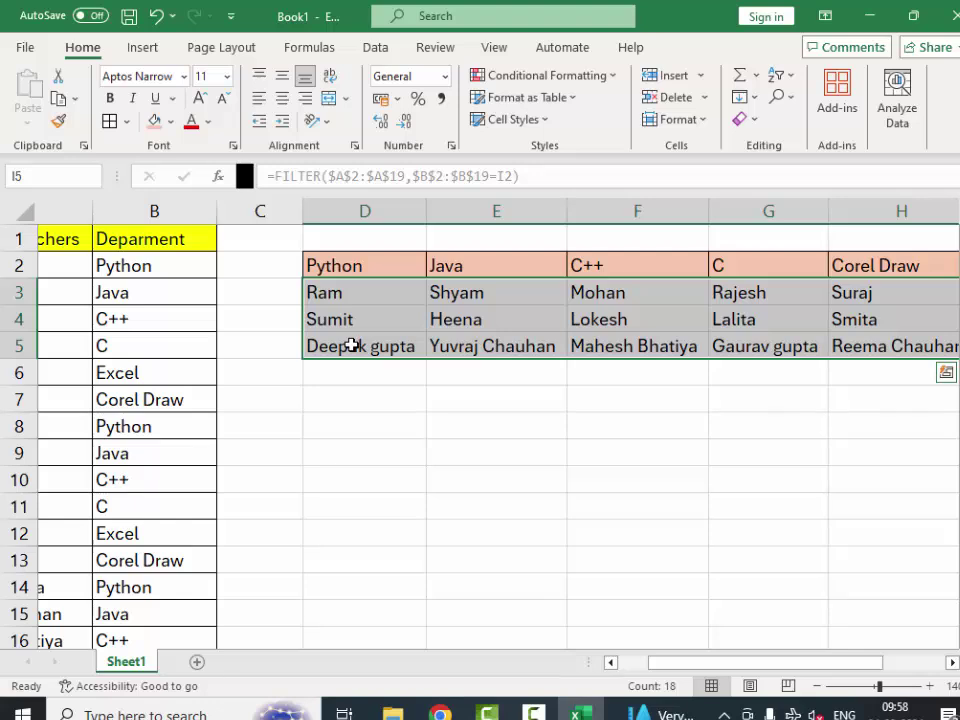
Step: Select the Python teacher names, then Ram's row A2:B2
left_click_drag(364, 293, 360, 356)
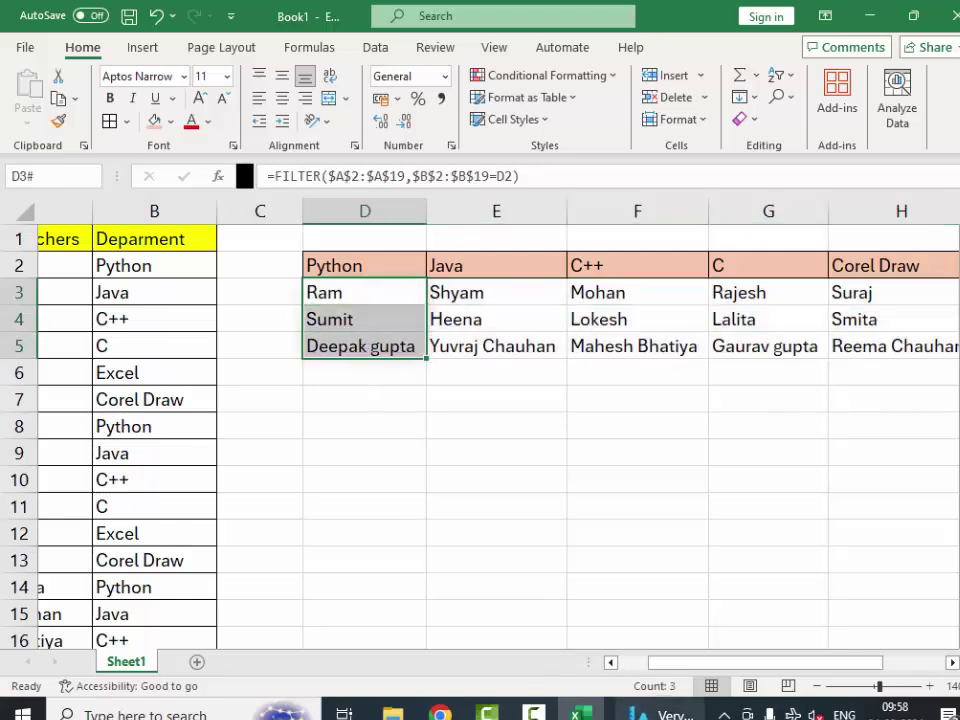
left_click_drag(808, 664, 731, 686)
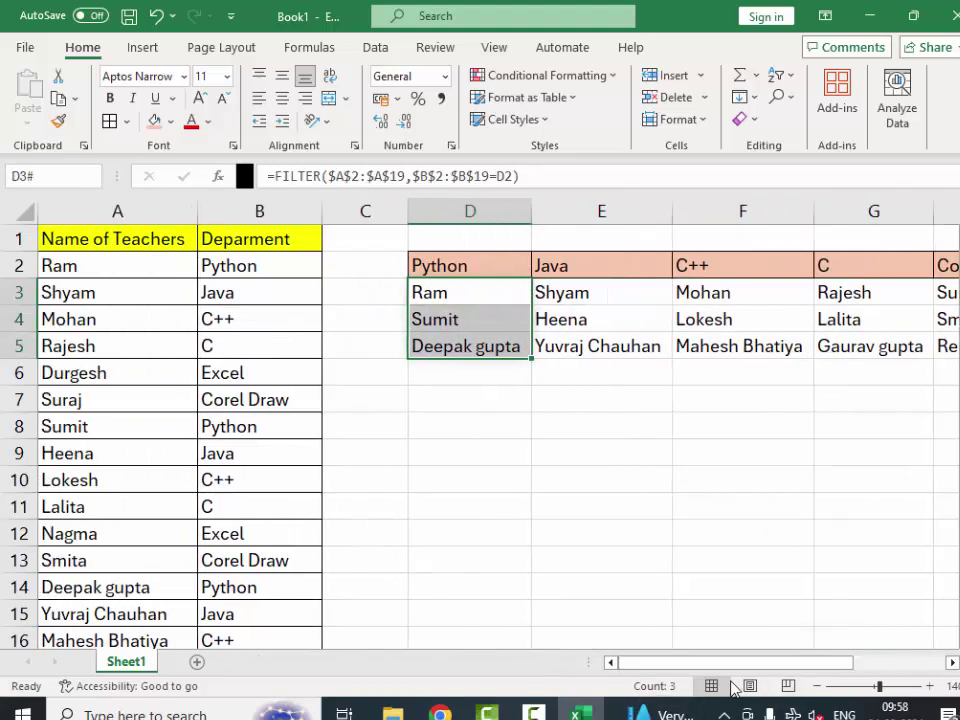
left_click_drag(62, 266, 210, 265)
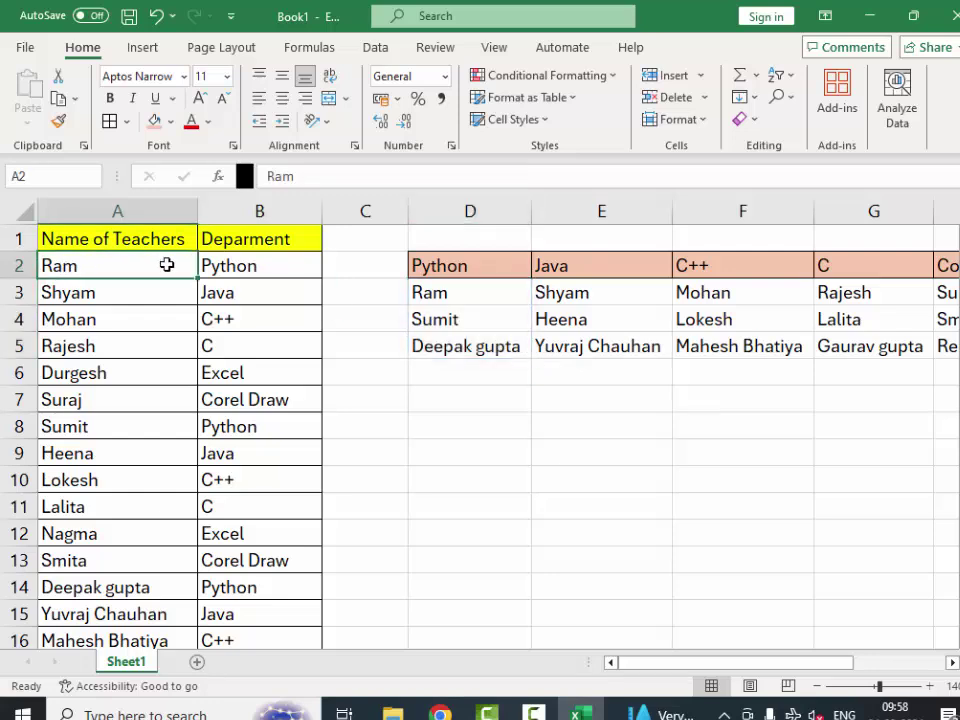
left_click(171, 121)
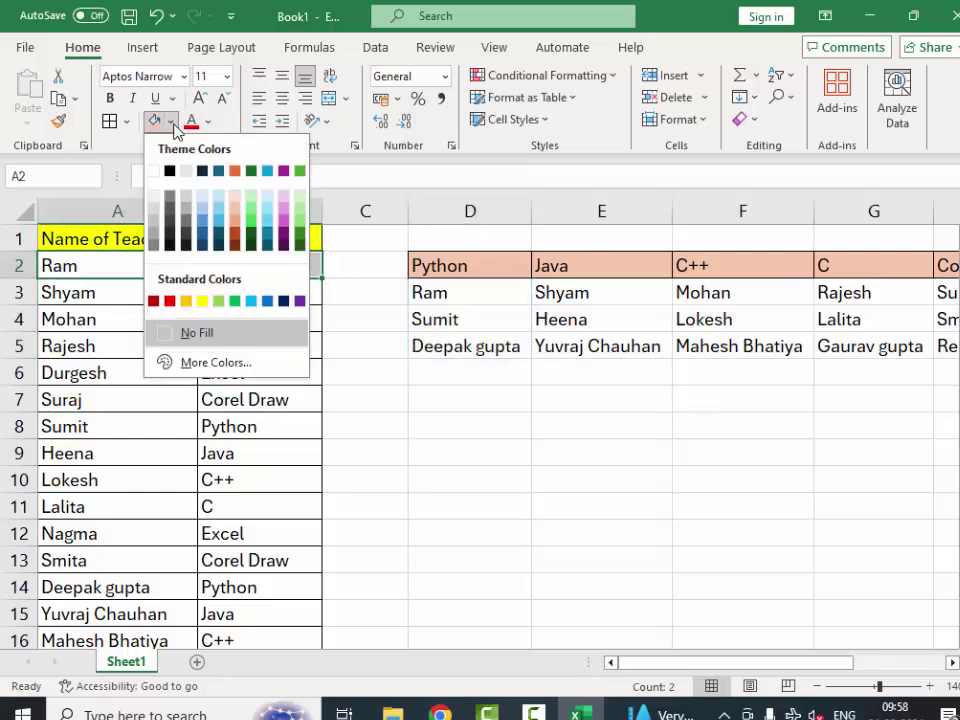
left_click(252, 210)
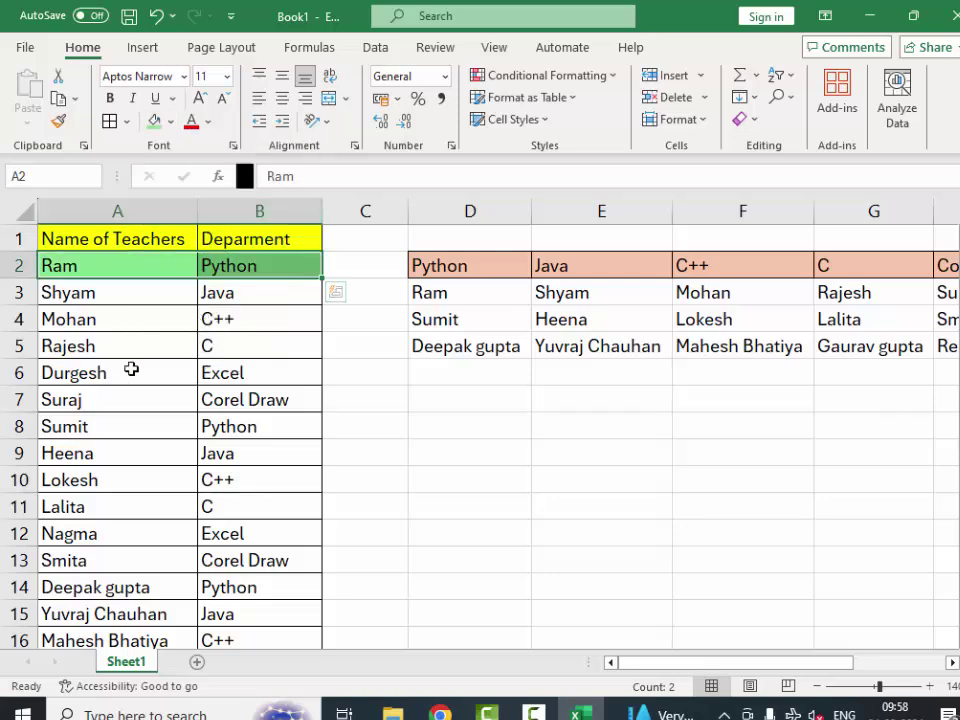
left_click_drag(112, 423, 229, 413)
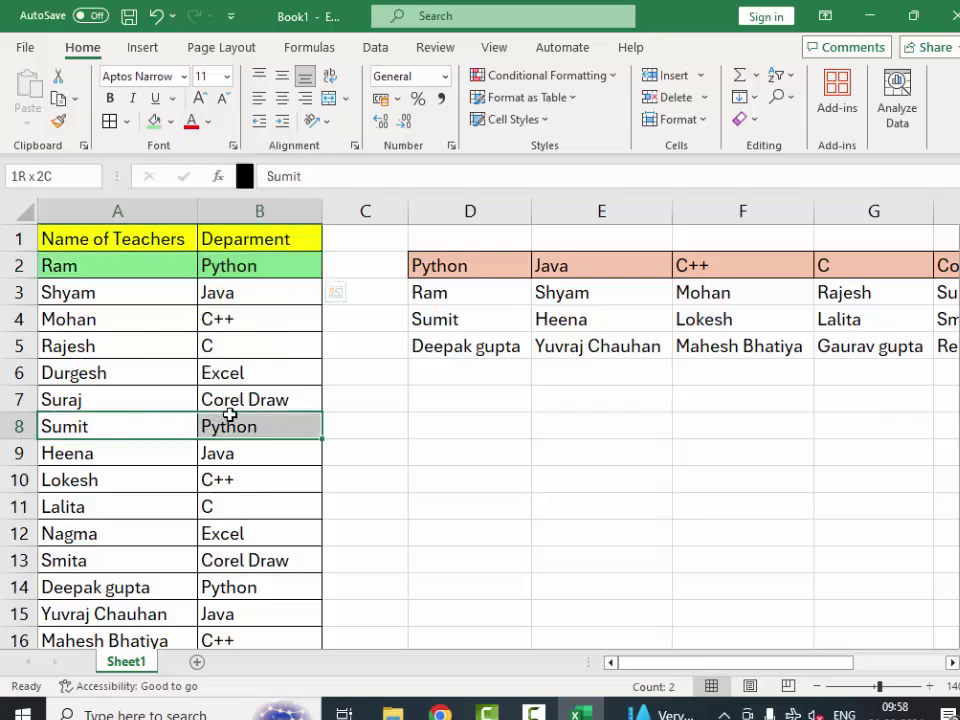
left_click(154, 121)
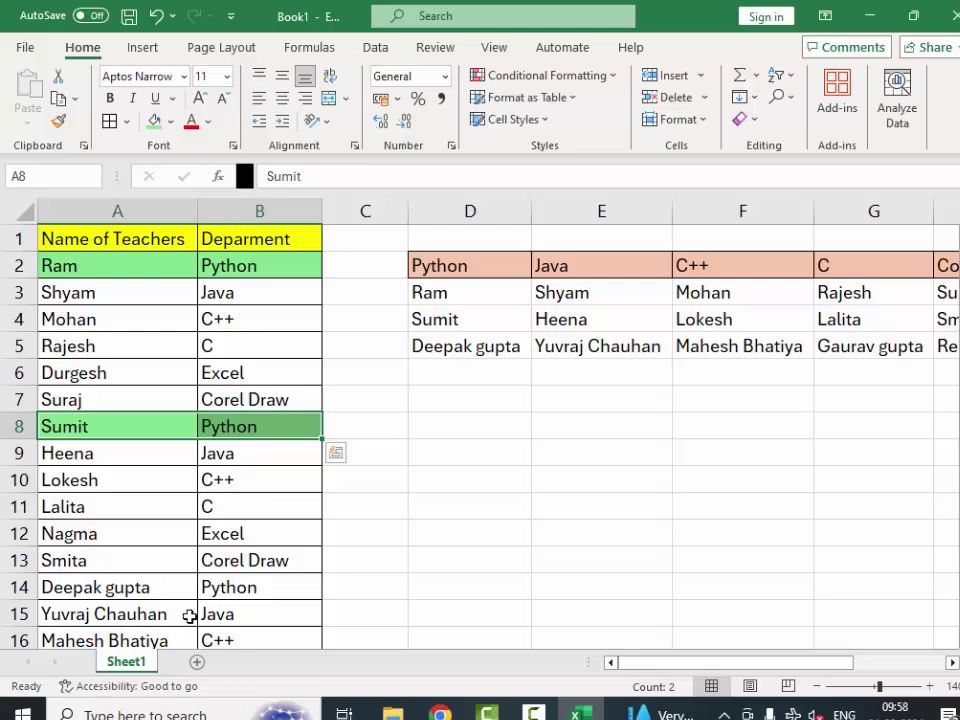
scroll(186, 570, "down", 1)
left_click(168, 512)
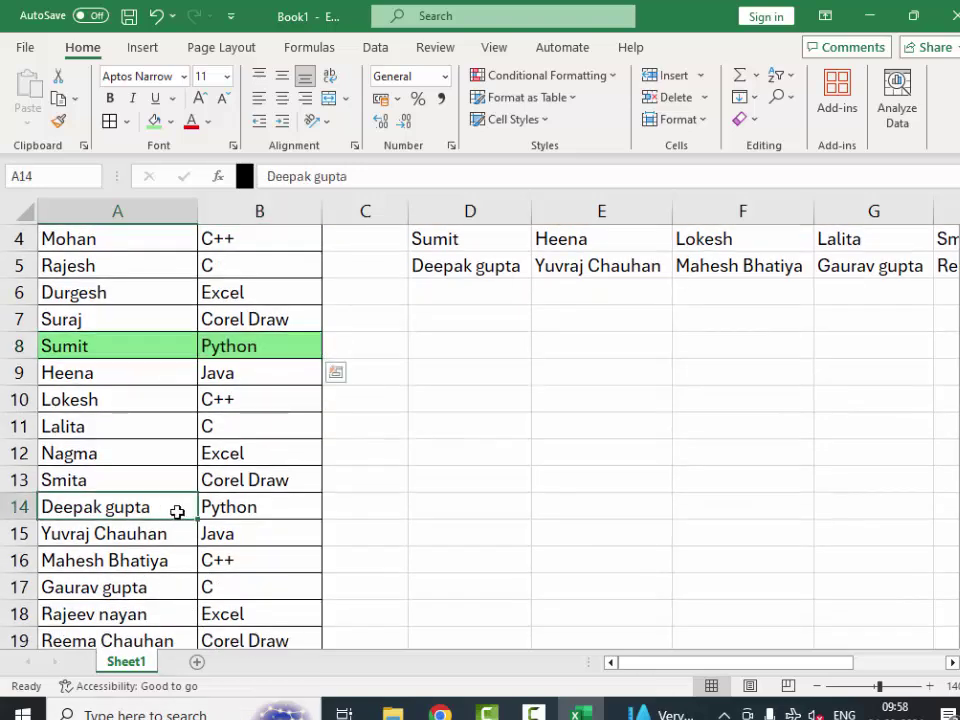
left_click_drag(177, 512, 229, 506)
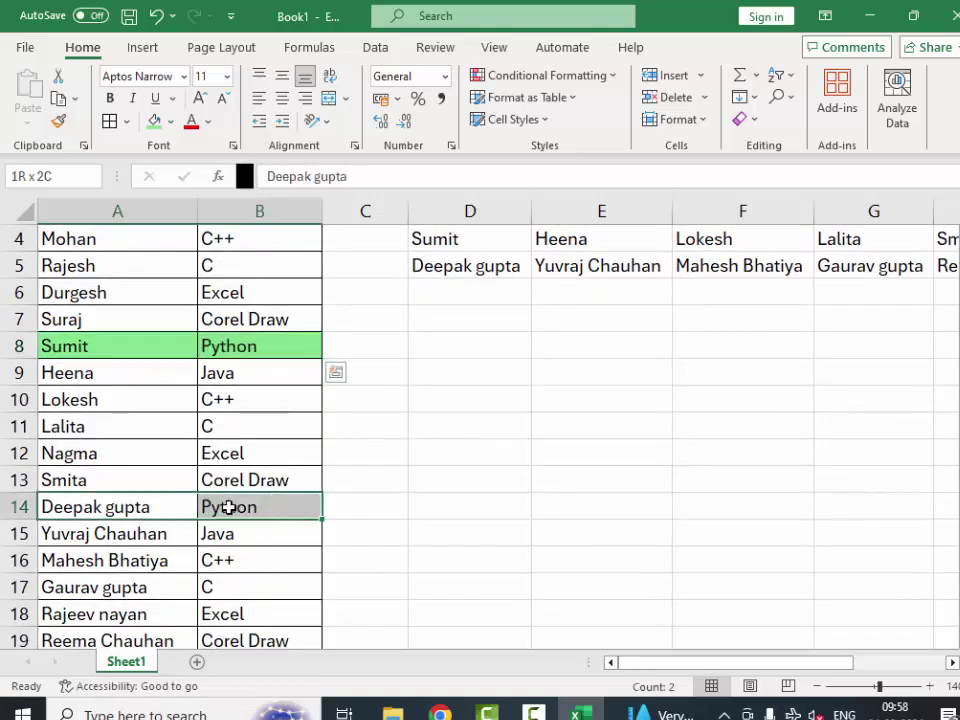
left_click(154, 121)
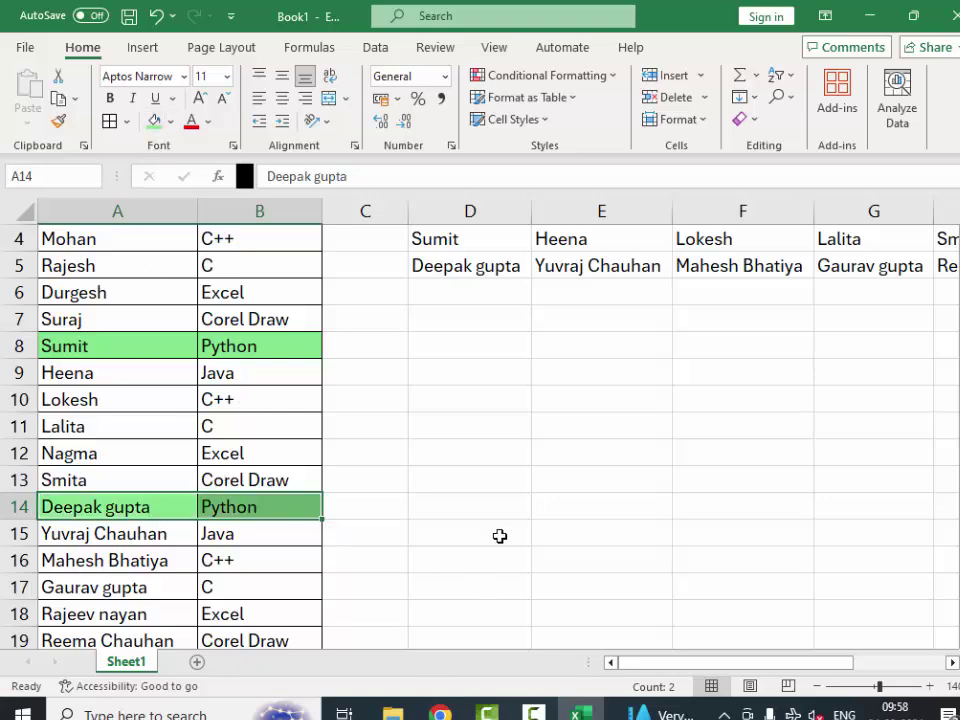
scroll(499, 536, "up", 1)
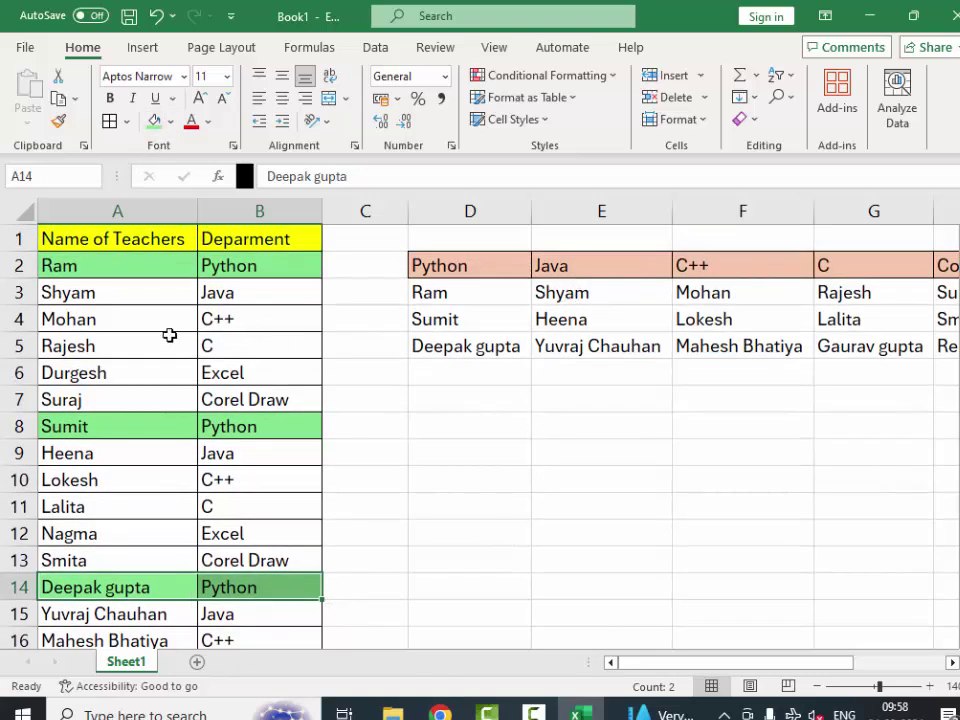
left_click_drag(159, 302, 219, 297)
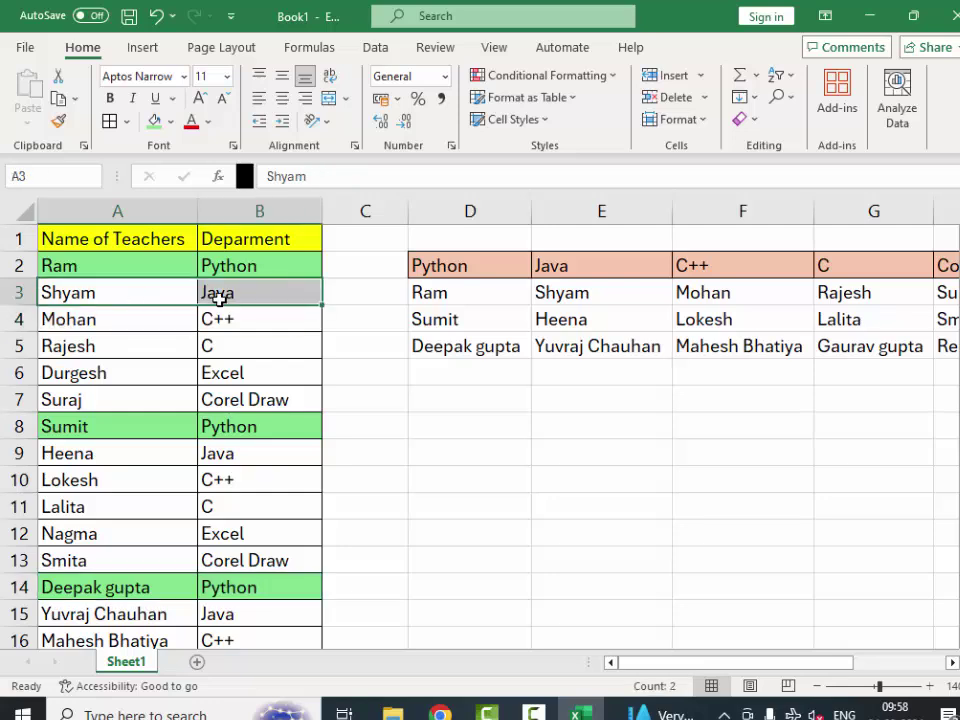
left_click(170, 121)
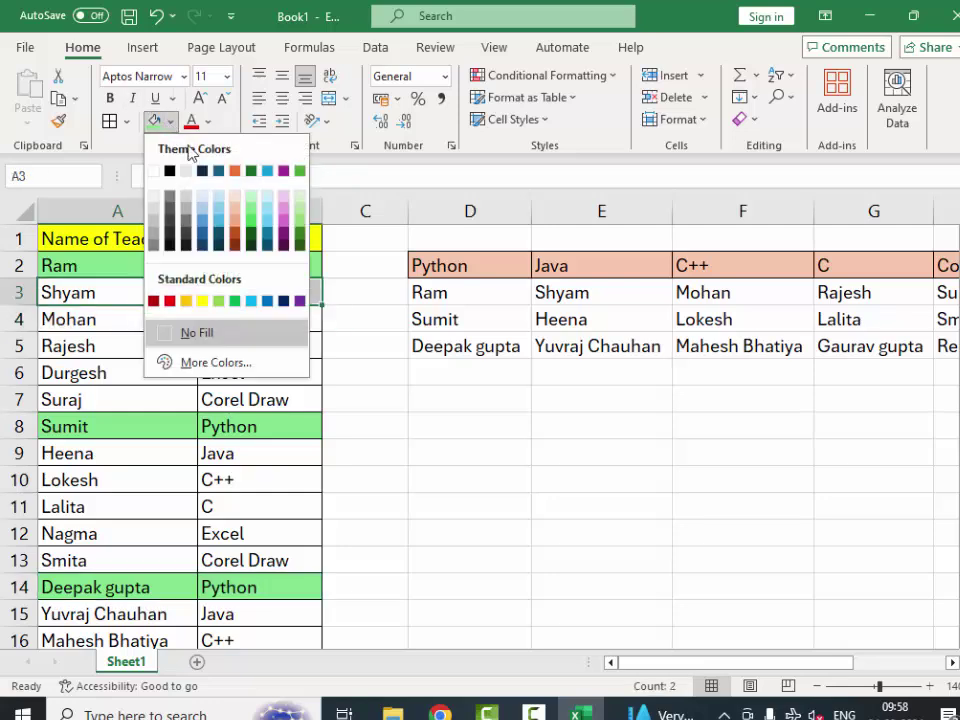
left_click(216, 196)
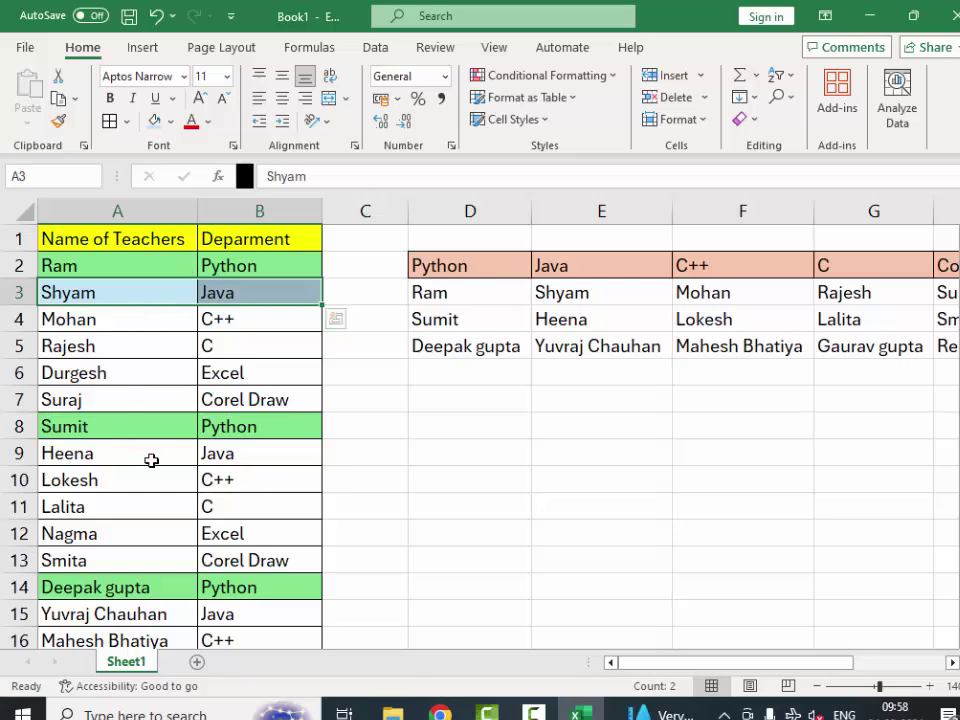
left_click_drag(151, 460, 249, 454)
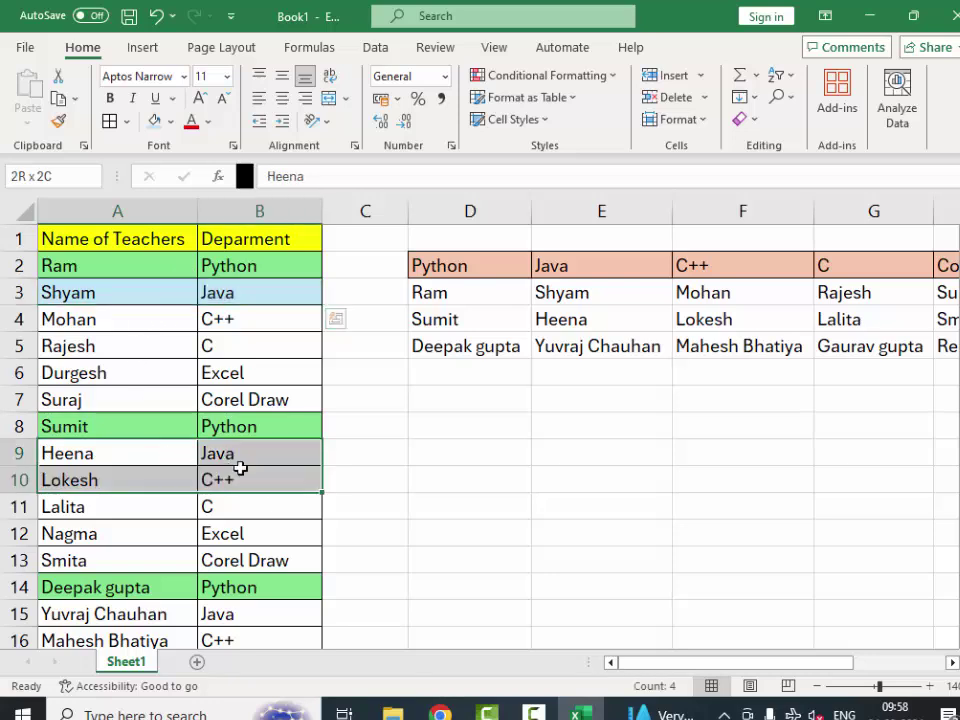
left_click(154, 121)
left_click(589, 321)
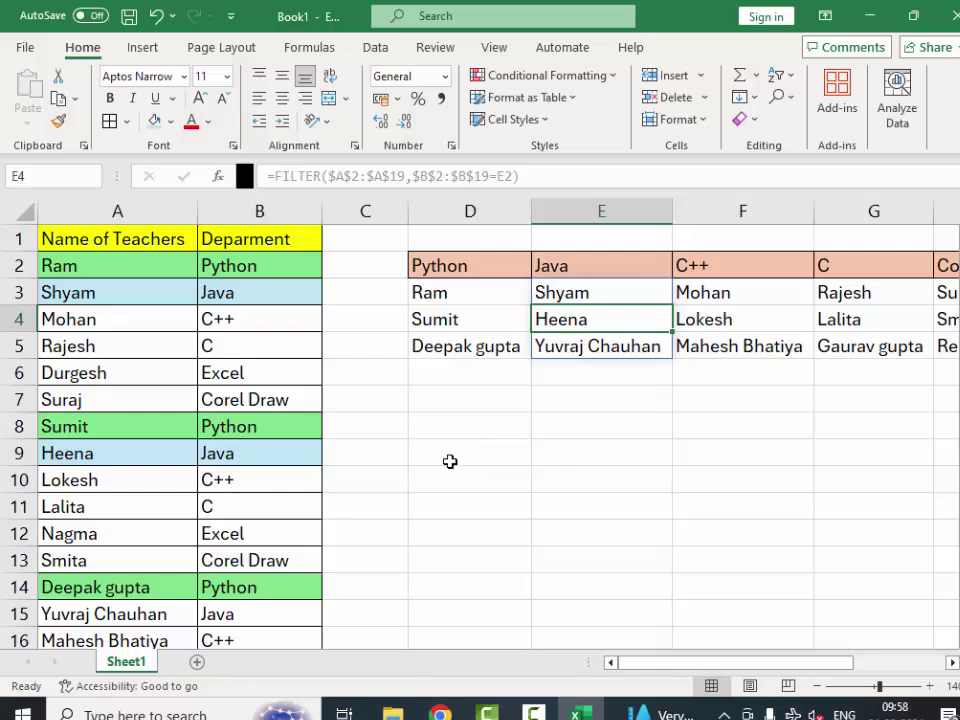
left_click_drag(165, 614, 228, 610)
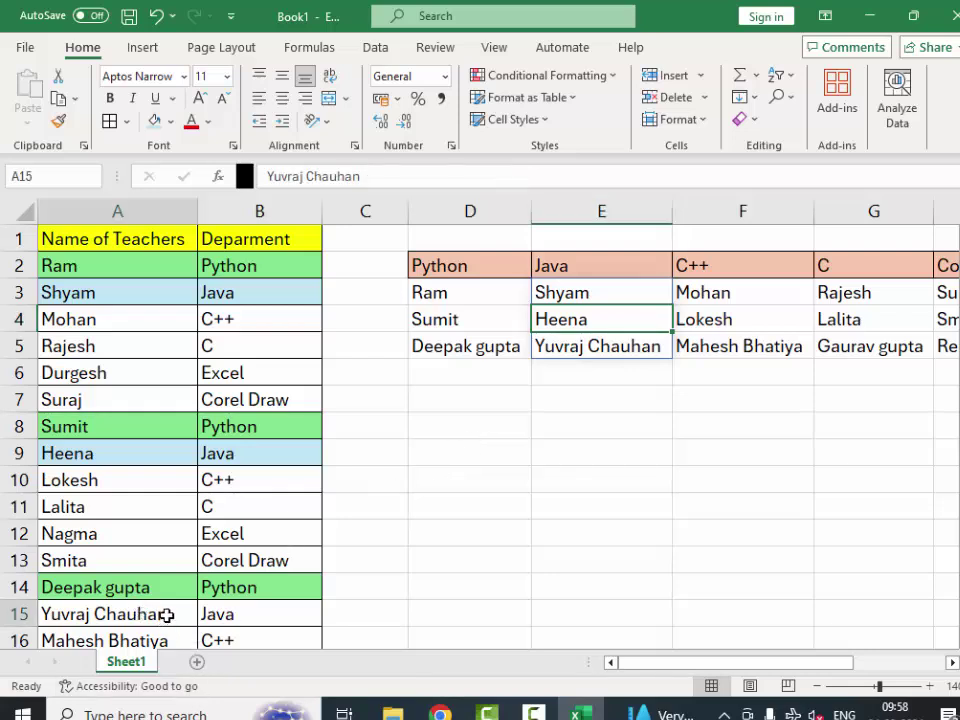
left_click(154, 121)
scroll(549, 582, "down", 2)
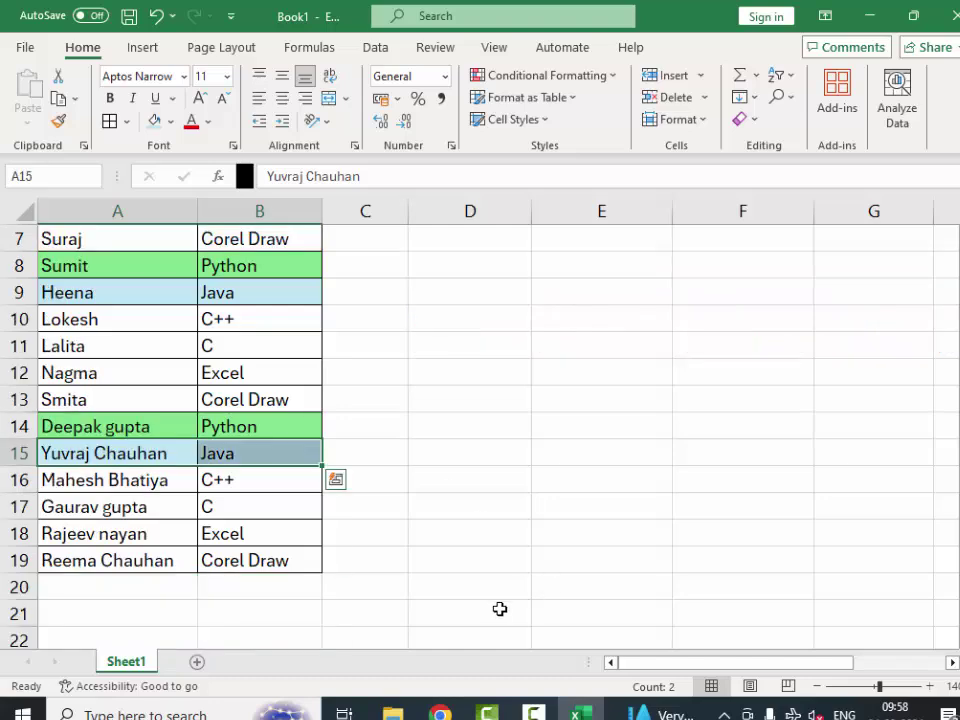
scroll(500, 609, "up", 2)
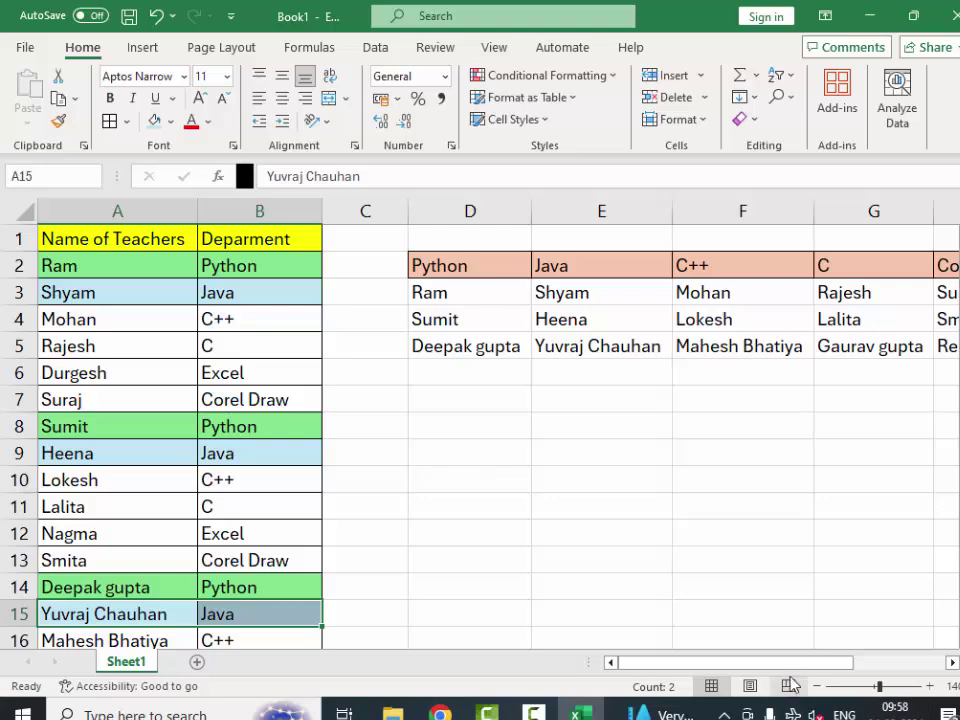
mouse_move(812, 663)
left_mouse_down()
mouse_move(855, 680)
mouse_move(831, 286)
mouse_move(840, 348)
left_mouse_up()
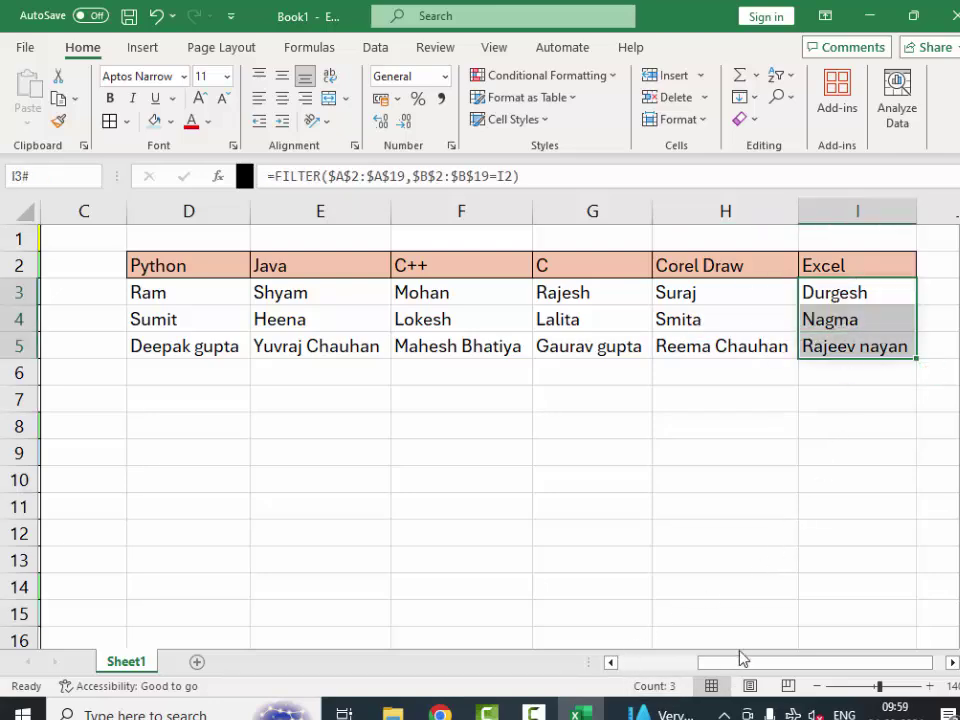
Step: Fill Durgesh's row A6:B6 and Nagma's row A12:B12 light orange
left_click_drag(741, 665, 641, 672)
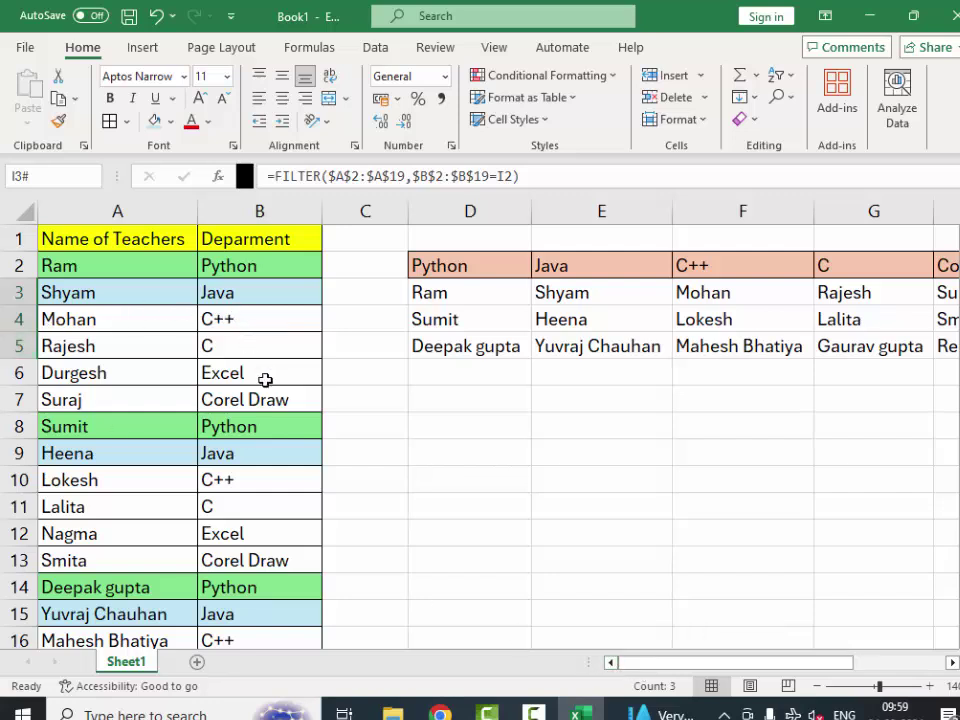
left_click_drag(265, 380, 148, 377)
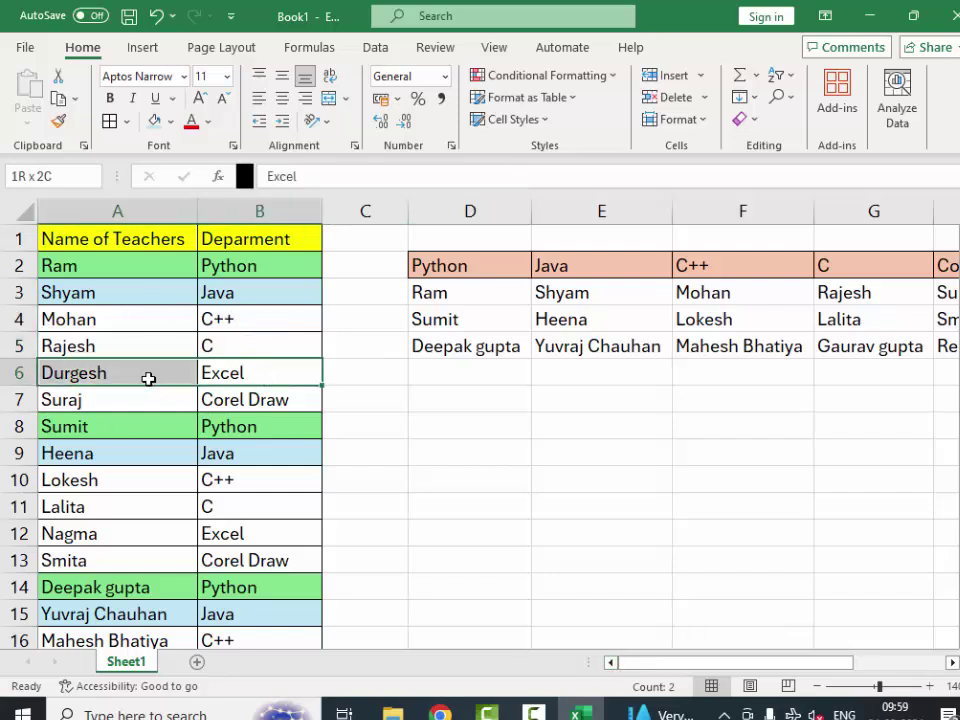
left_click(169, 121)
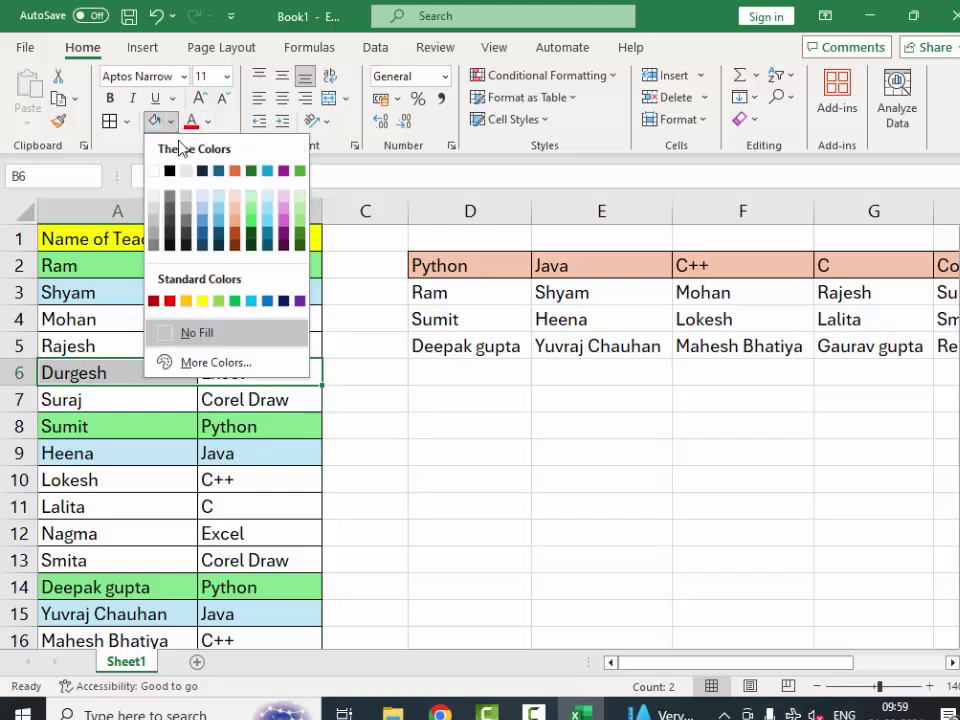
left_click(236, 202)
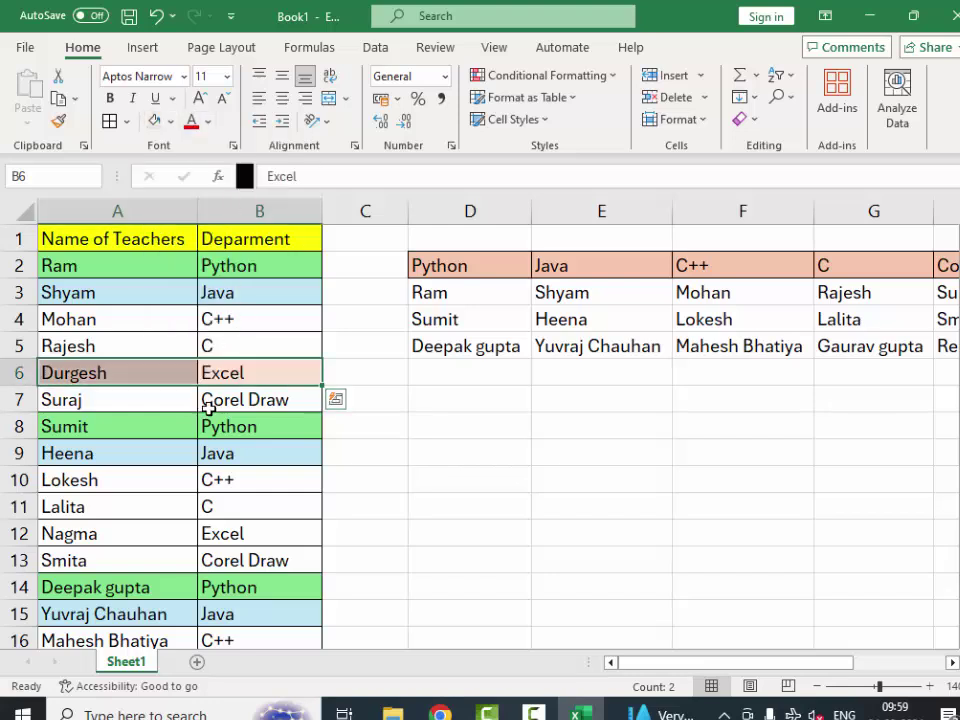
mouse_move(758, 662)
left_mouse_down()
mouse_move(846, 648)
mouse_move(696, 643)
left_mouse_up()
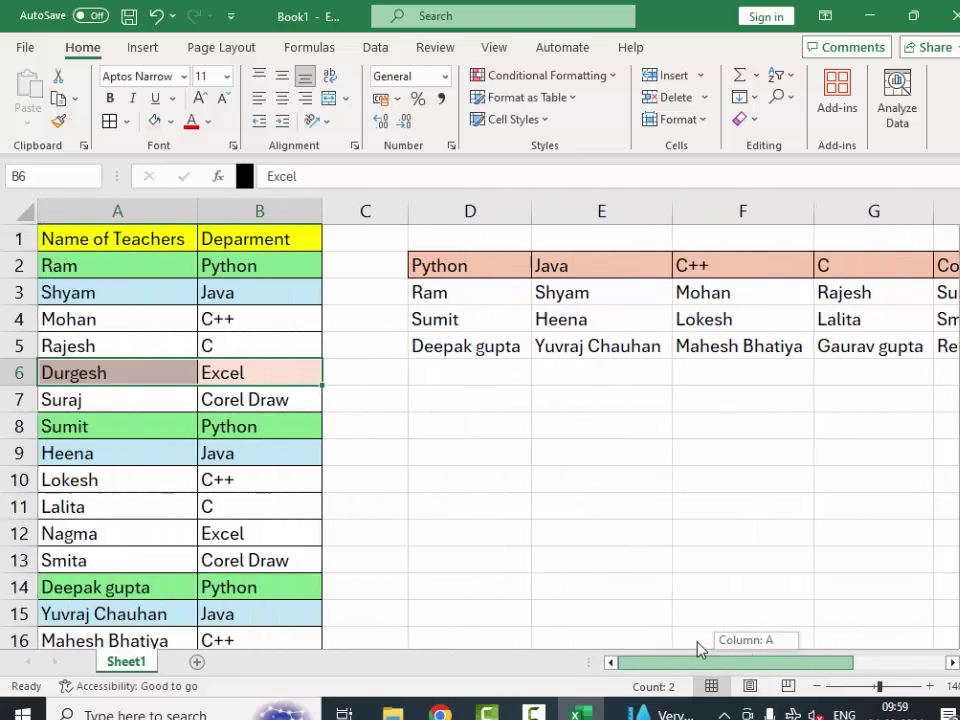
left_click_drag(96, 533, 205, 533)
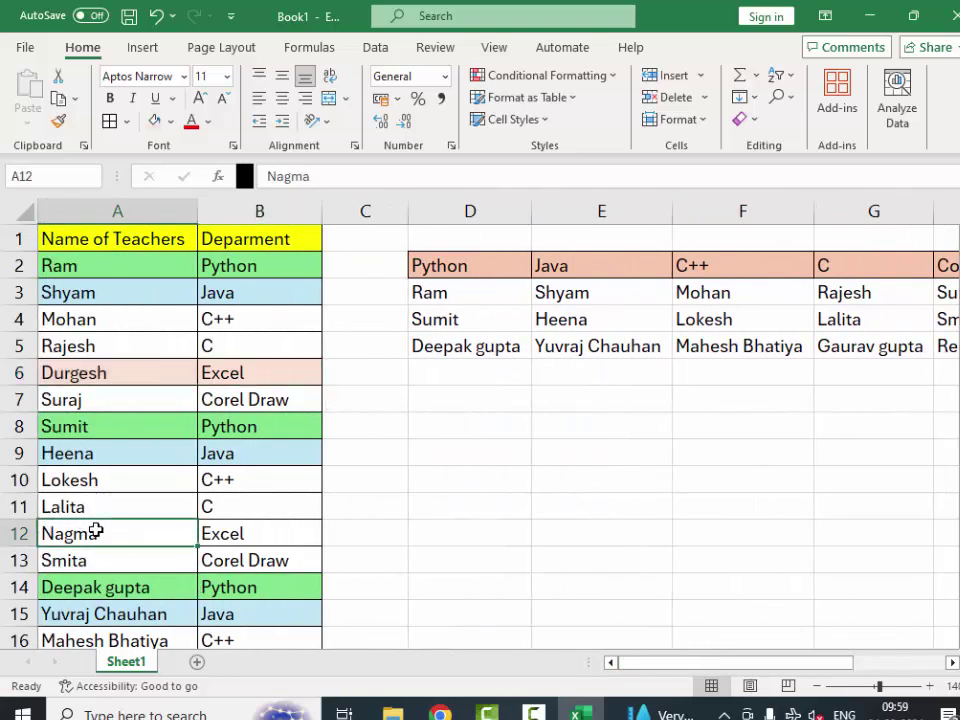
left_click(154, 121)
scroll(266, 610, "down", 1)
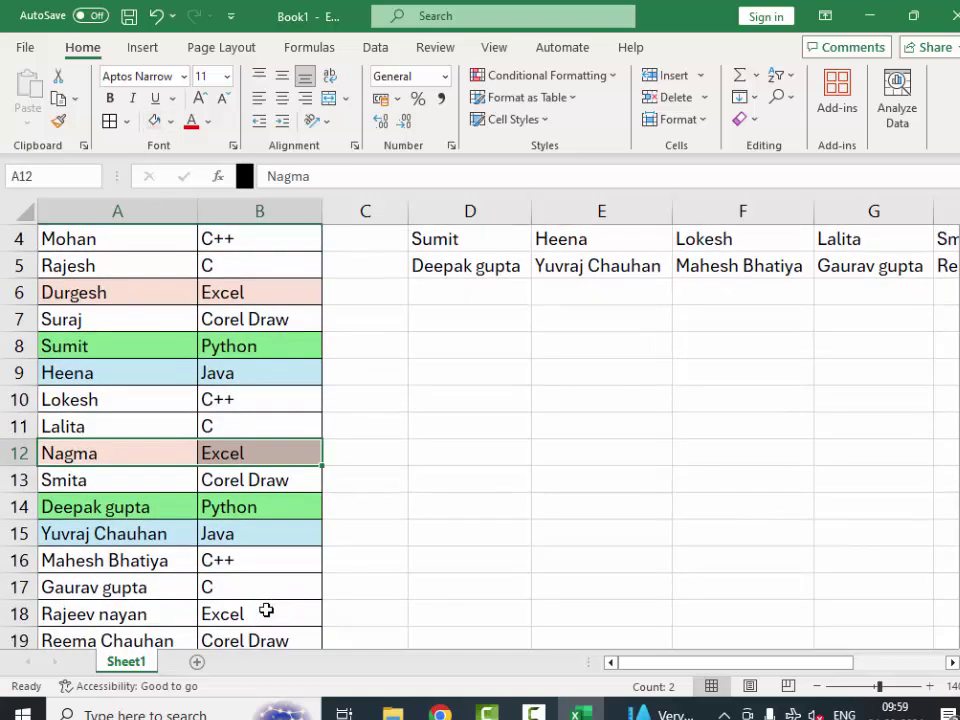
scroll(266, 610, "down", 2)
left_click(158, 464)
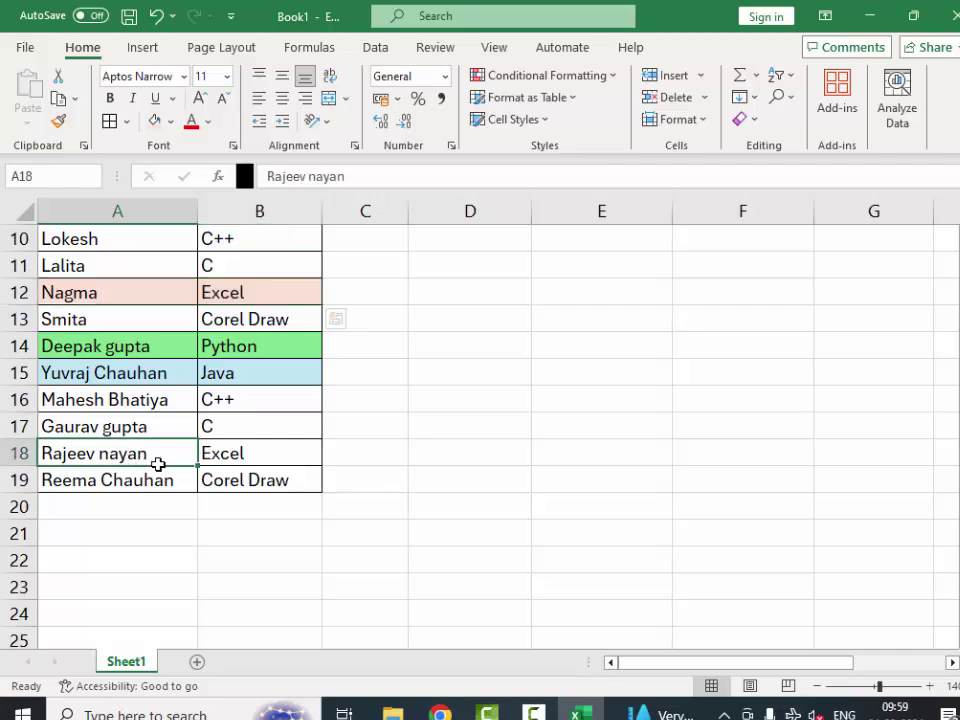
left_click_drag(158, 464, 240, 448)
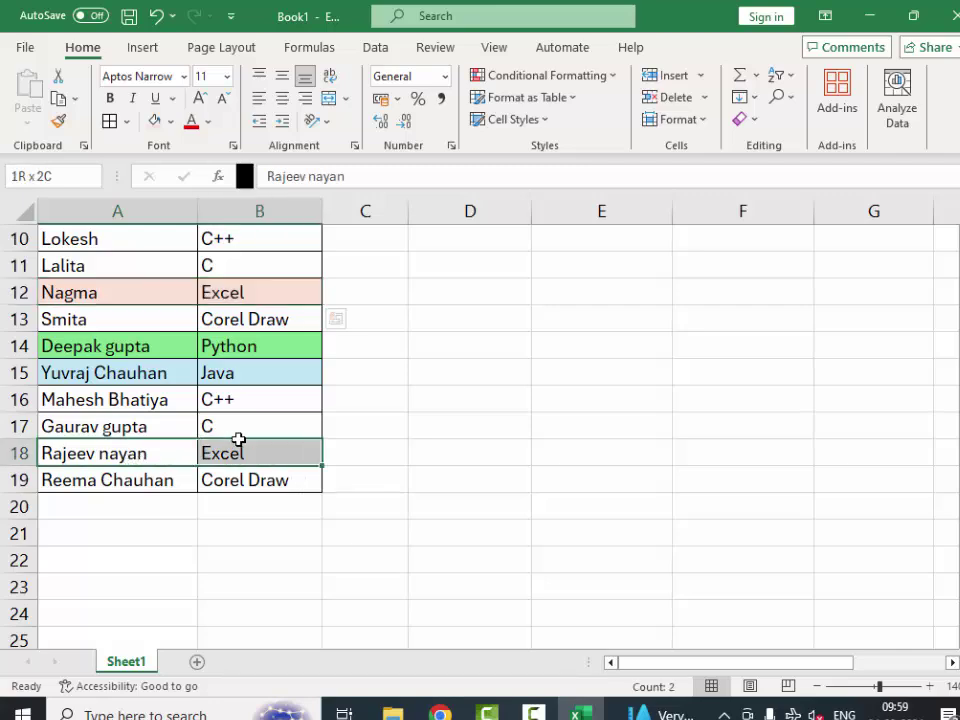
left_click(155, 121)
scroll(390, 500, "up", 1)
scroll(410, 520, "up", 1)
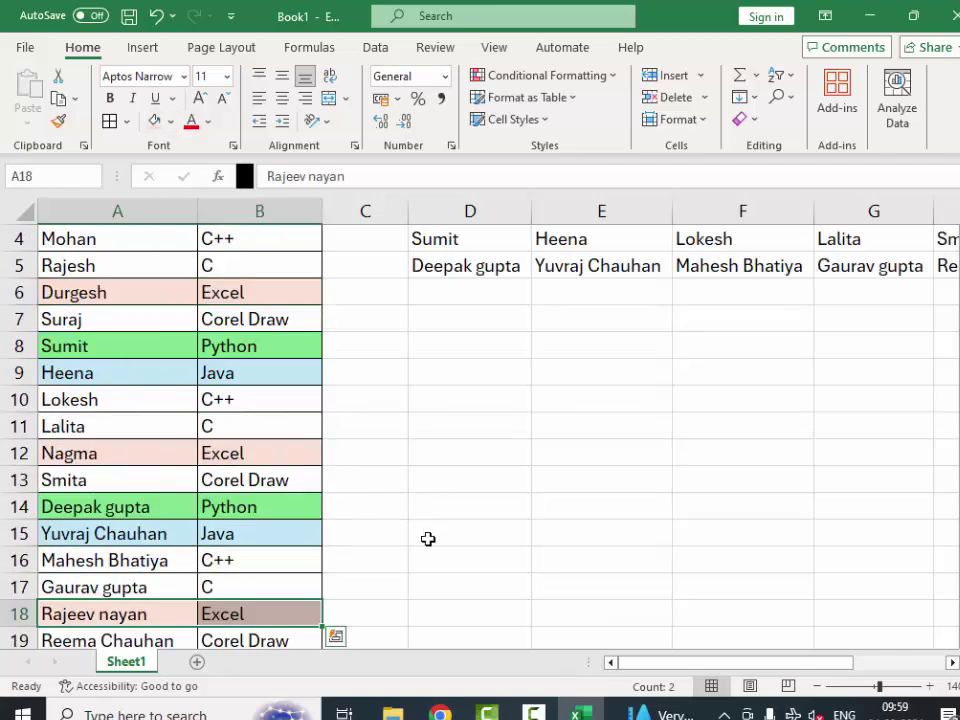
scroll(428, 539, "up", 1)
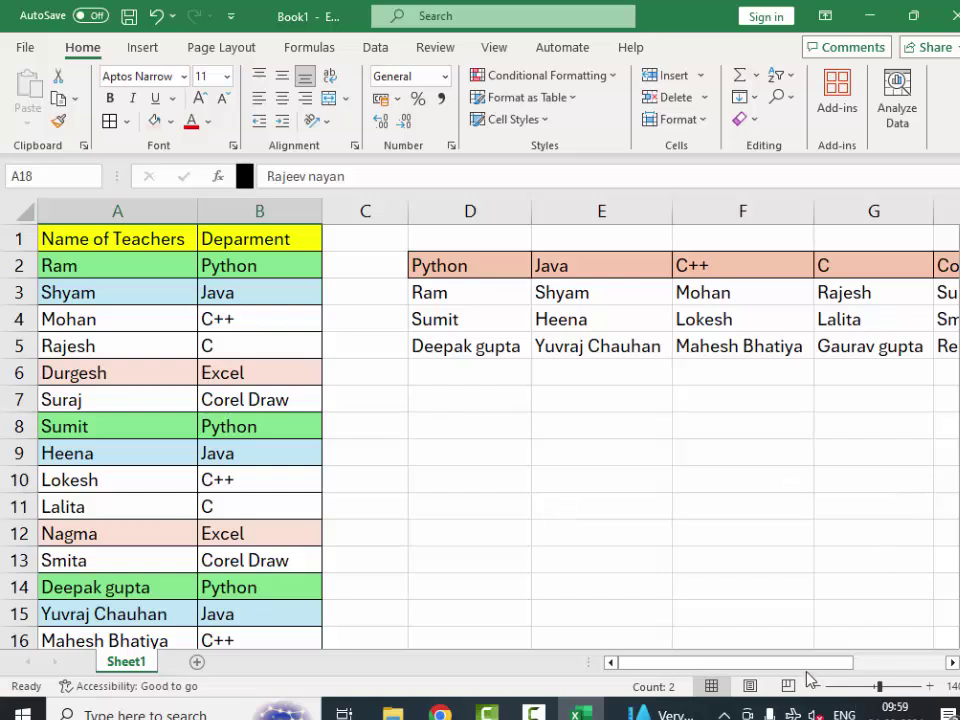
left_click_drag(815, 664, 868, 666)
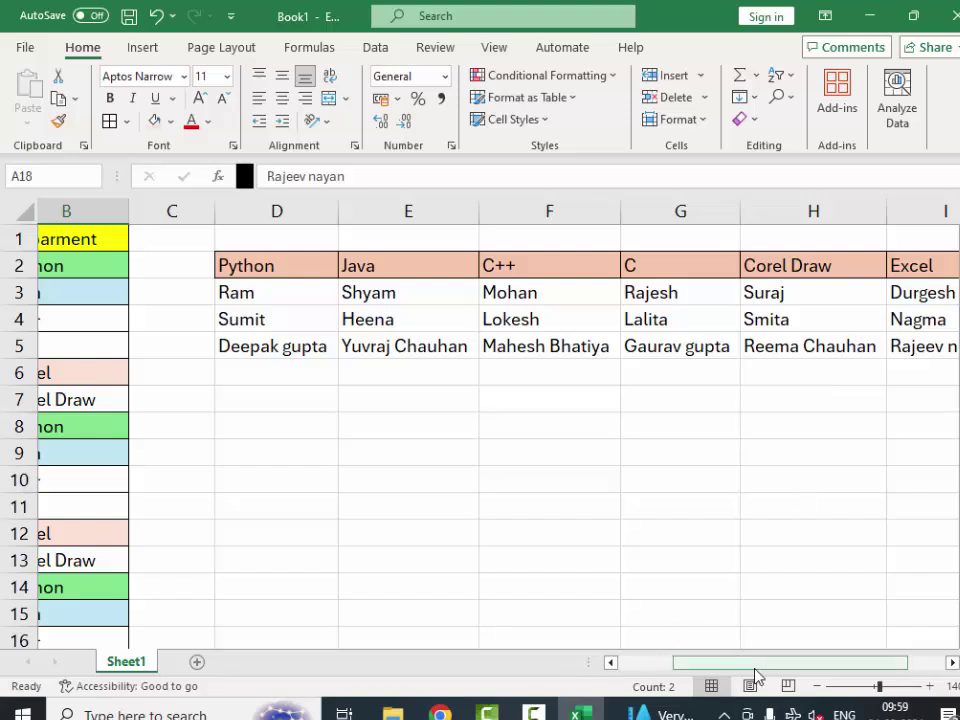
left_click_drag(718, 668, 516, 677)
scroll(129, 560, "down", 2)
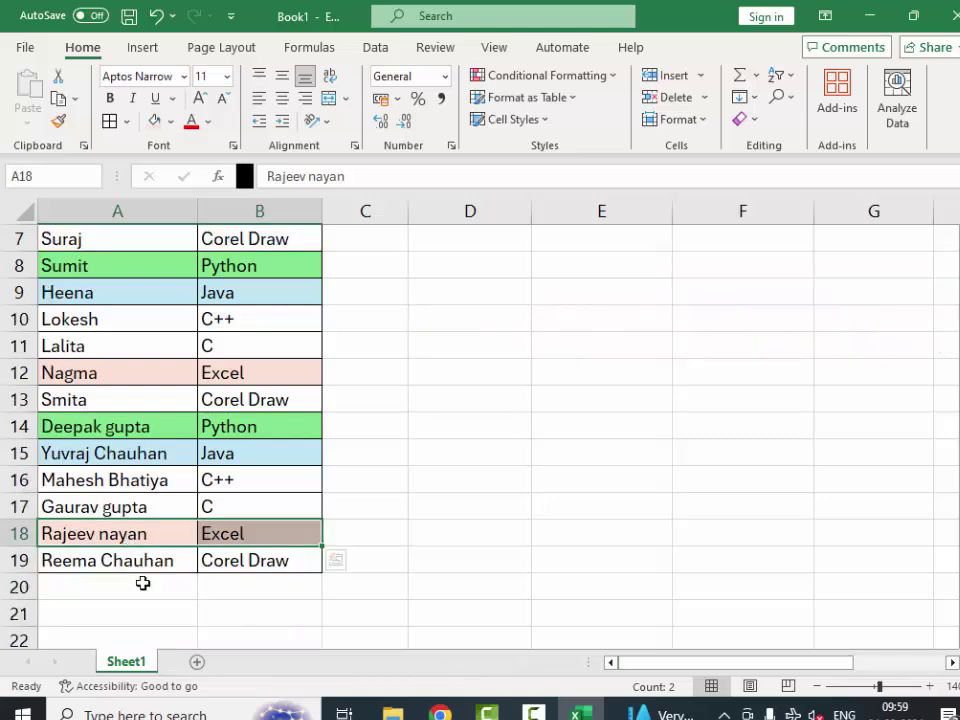
scroll(143, 583, "up", 2)
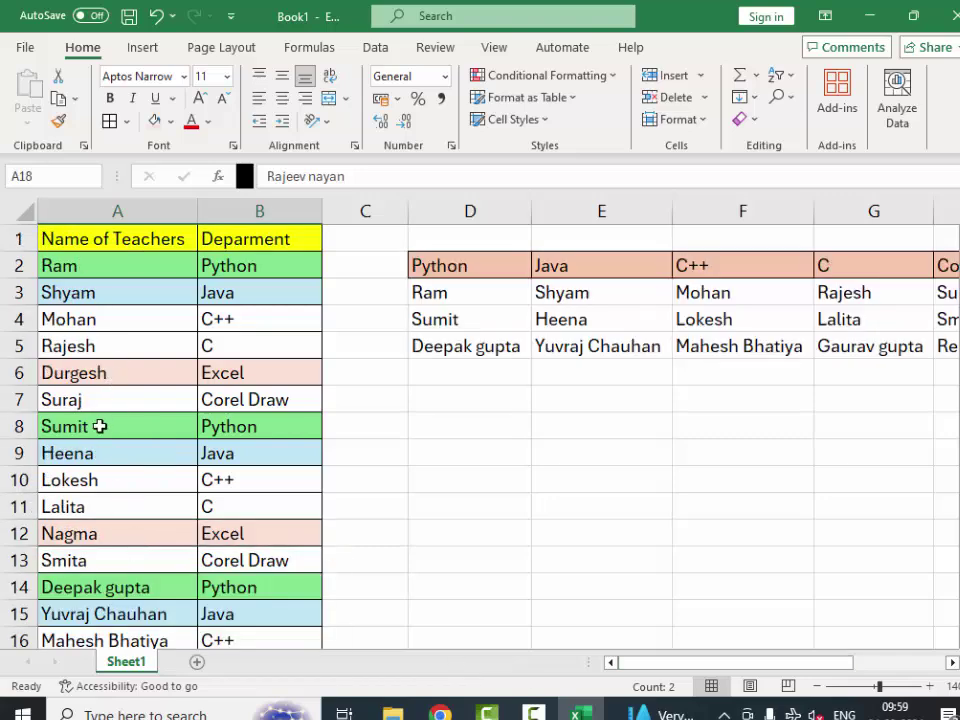
left_click_drag(90, 399, 257, 399)
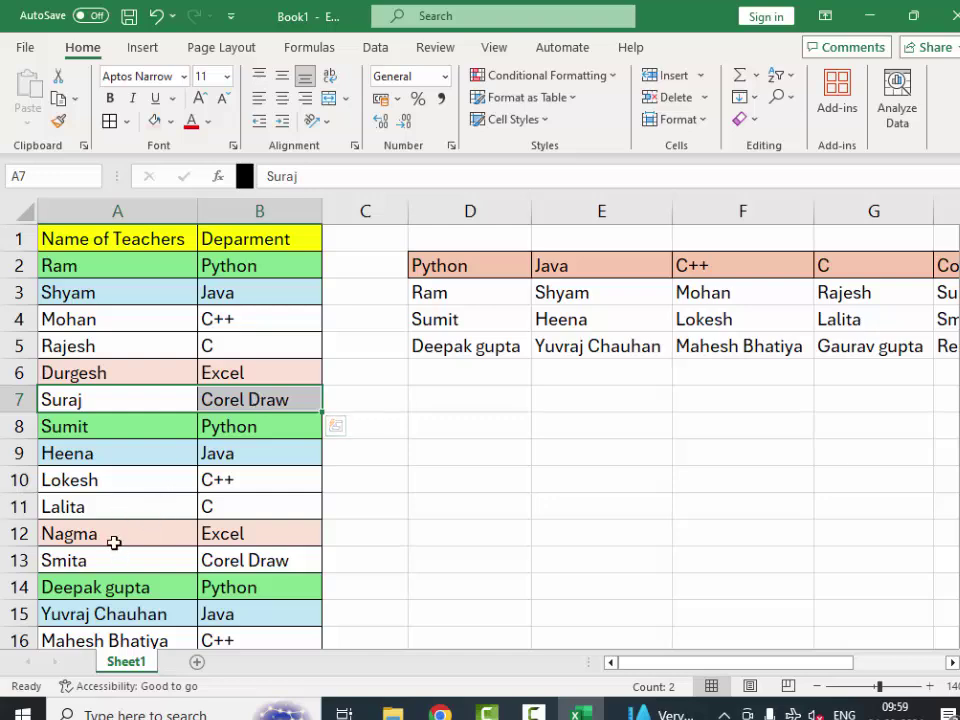
left_click_drag(116, 560, 221, 561)
scroll(153, 603, "down", 1)
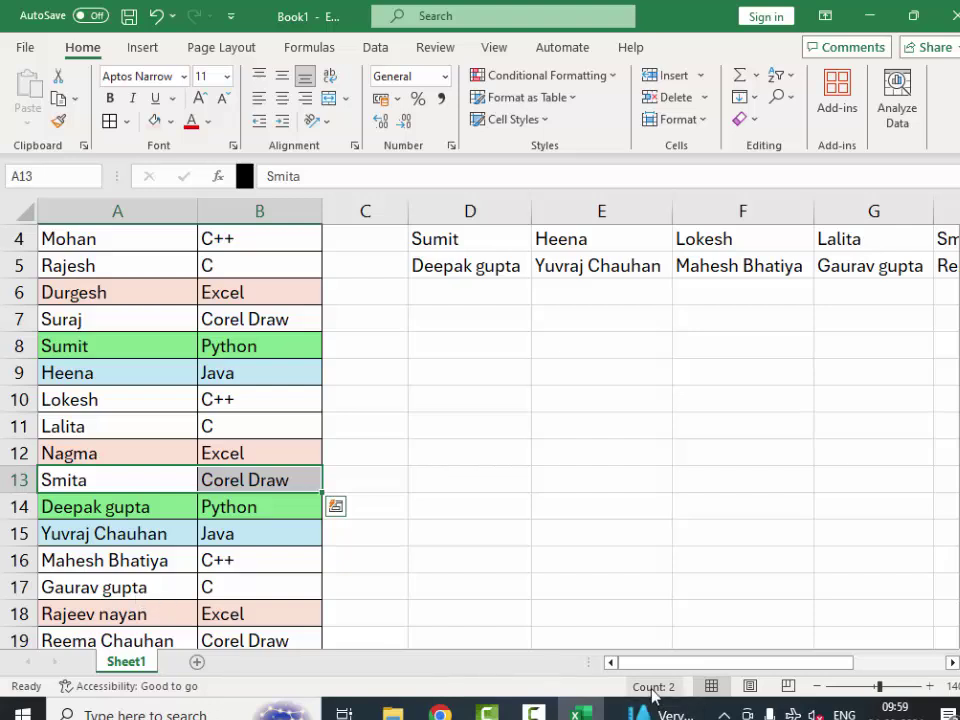
scroll(256, 617, "down", 1)
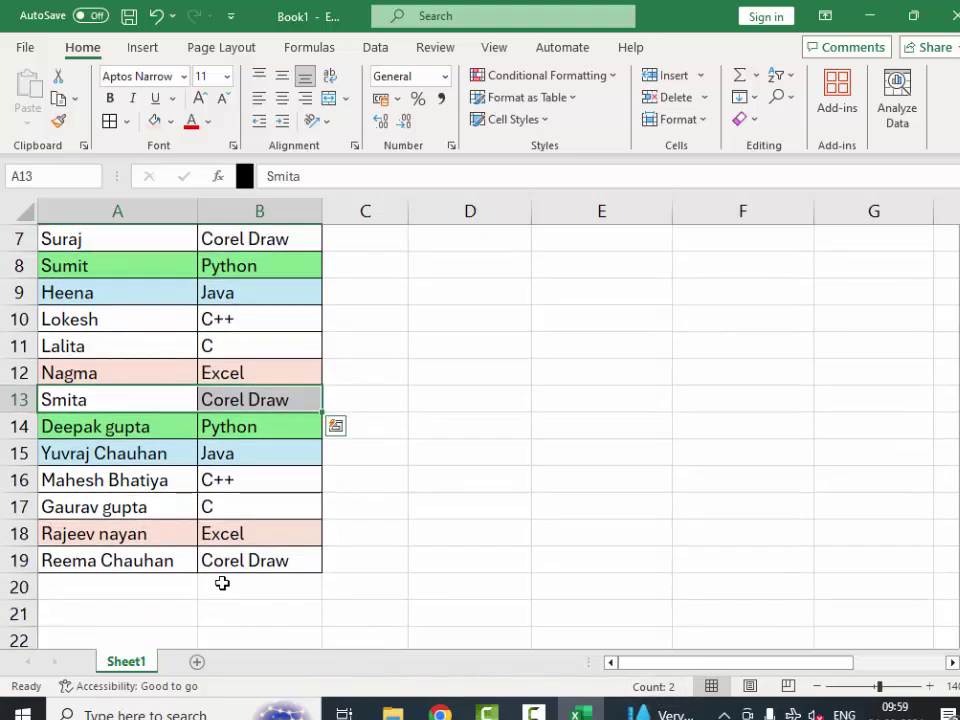
left_click(264, 558)
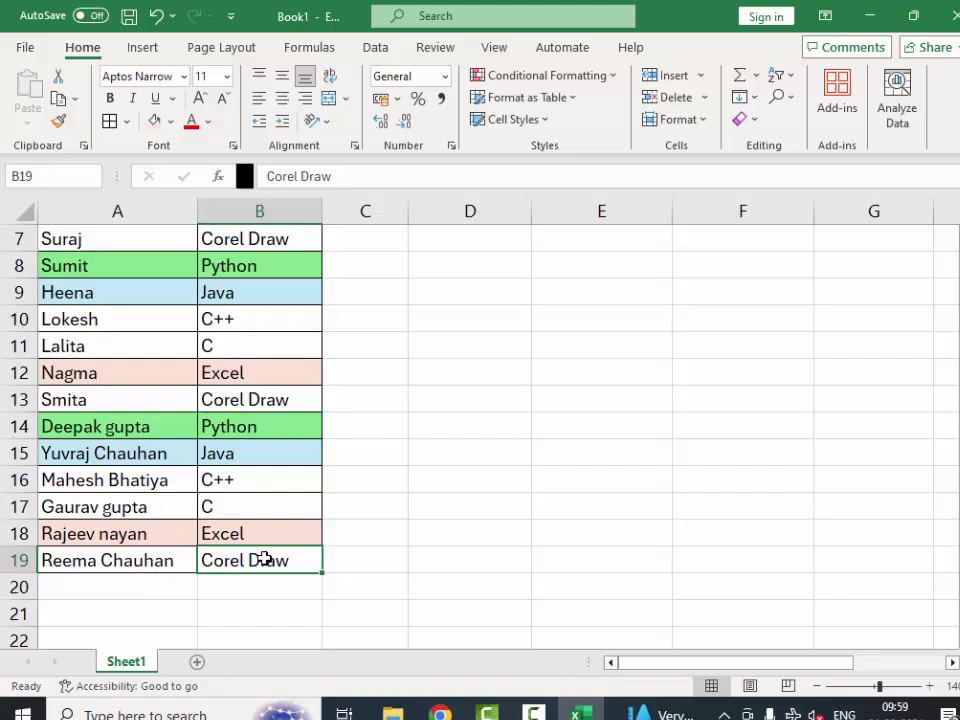